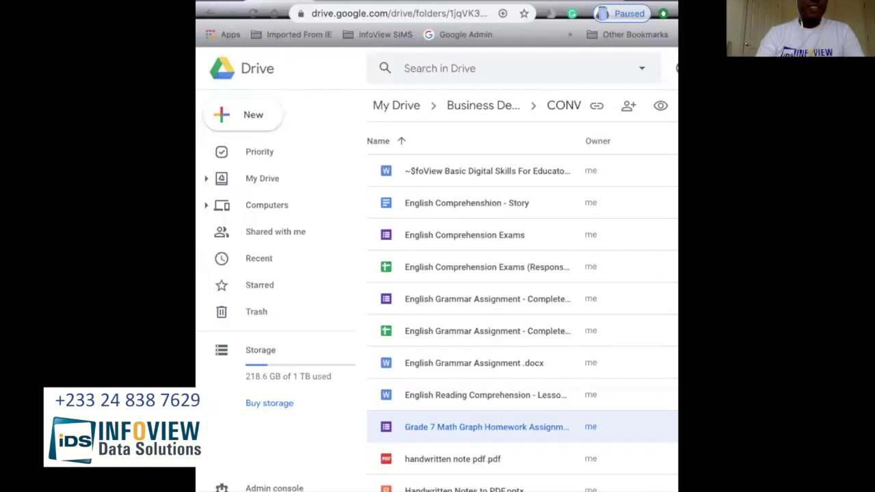
Step: Open the Grade 7 Math Graph Homework form, then start a fresh browser tab
{"action": "left_click", "coordinate": [260, 151]}
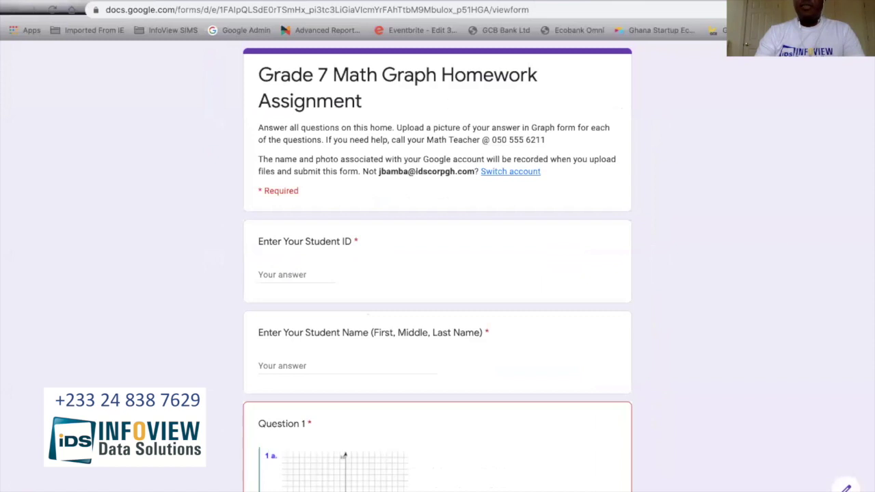
{"action": "key", "text": "ctrl+t"}
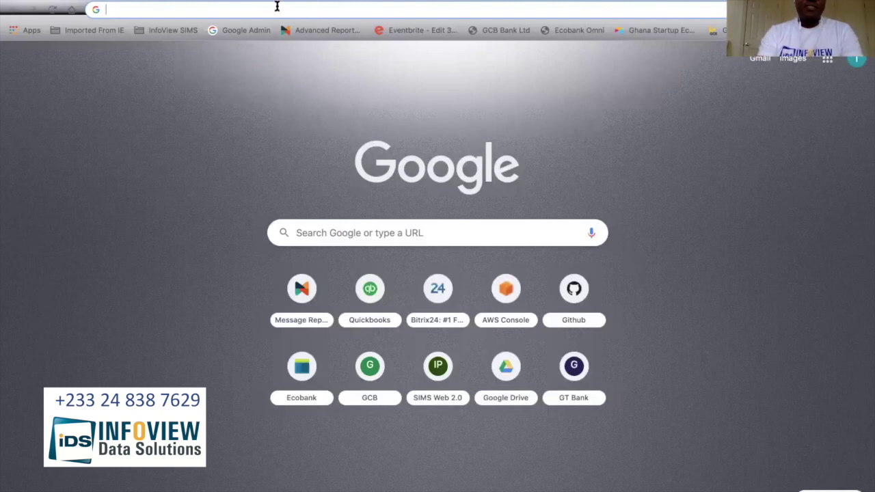
Step: Search Google for 'google drive' and open Google Drive from the results
{"action": "type", "text": "gogole"}
{"action": "key", "text": "BackSpace"}
{"action": "key", "text": "BackSpace"}
{"action": "key", "text": "BackSpace"}
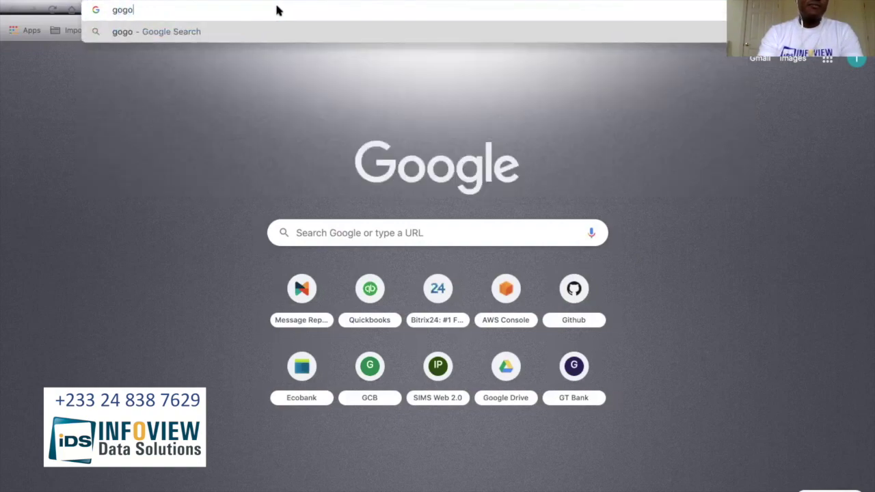
{"action": "key", "text": "BackSpace"}
{"action": "type", "text": "ogle"}
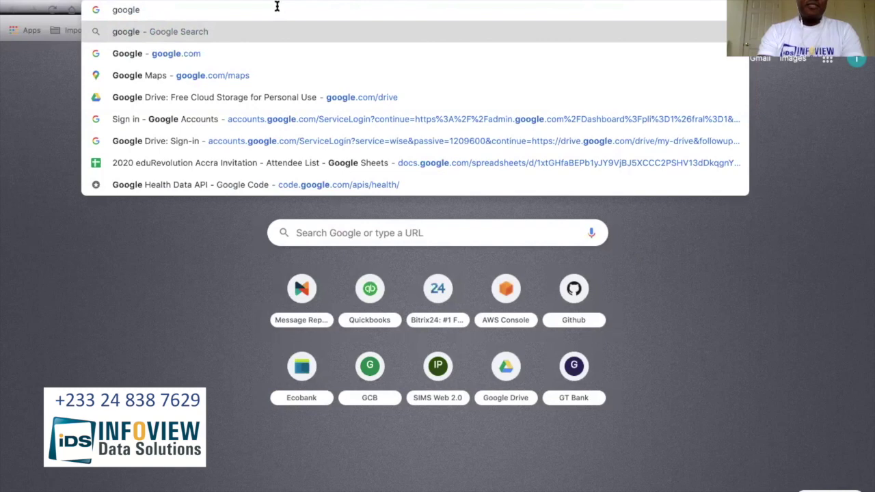
{"action": "type", "text": " drive"}
{"action": "key", "text": "Return"}
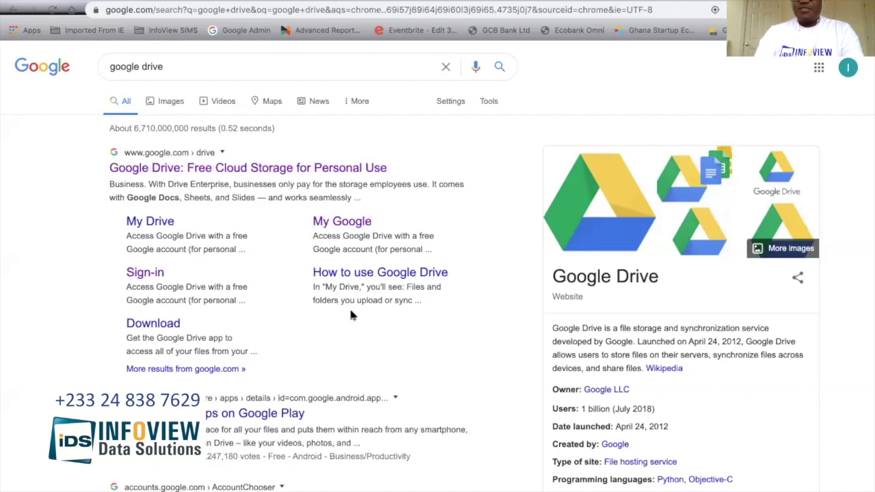
{"action": "left_click", "coordinate": [145, 275]}
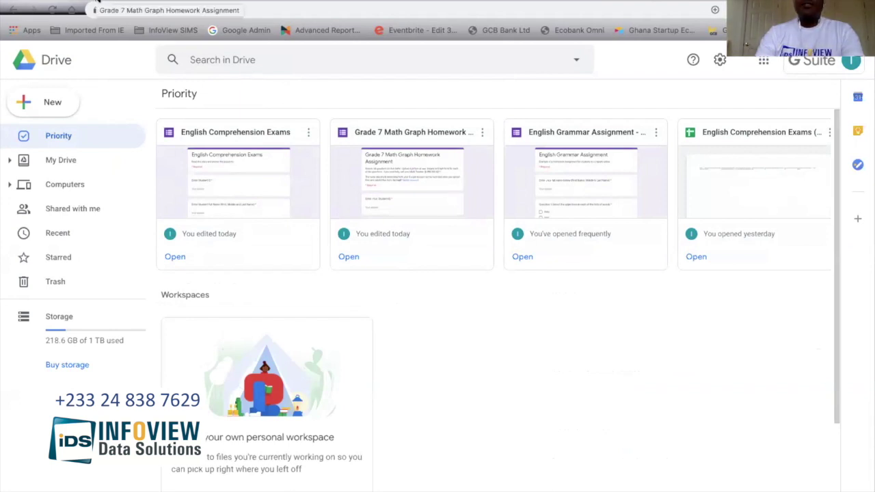
Step: Create a blank Google Form from Drive's New menu under More
{"action": "left_click", "coordinate": [56, 102]}
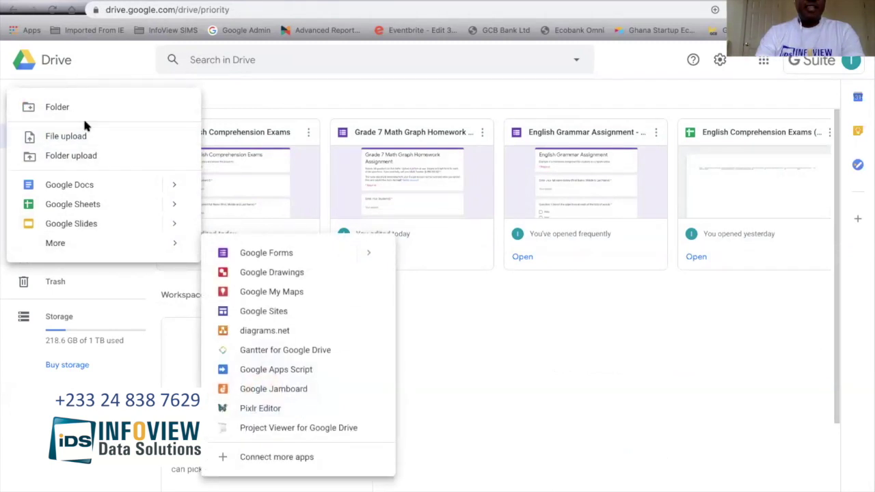
{"action": "left_click", "coordinate": [221, 80]}
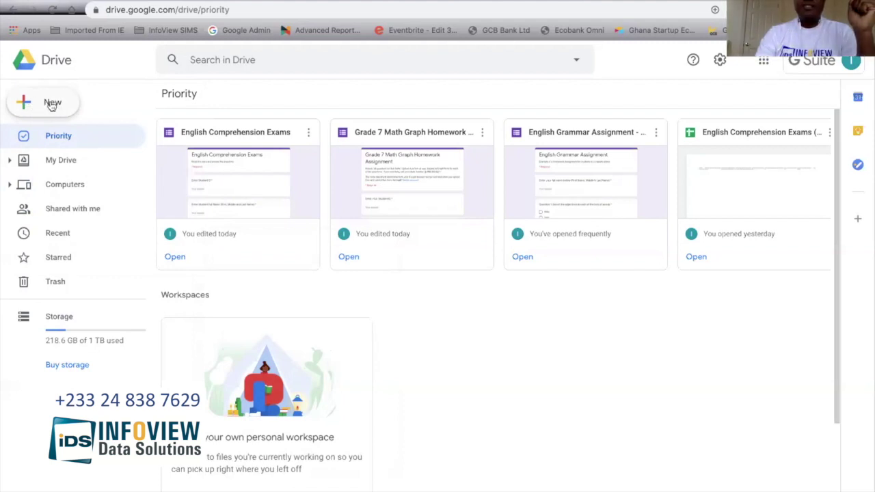
{"action": "left_click", "coordinate": [26, 104]}
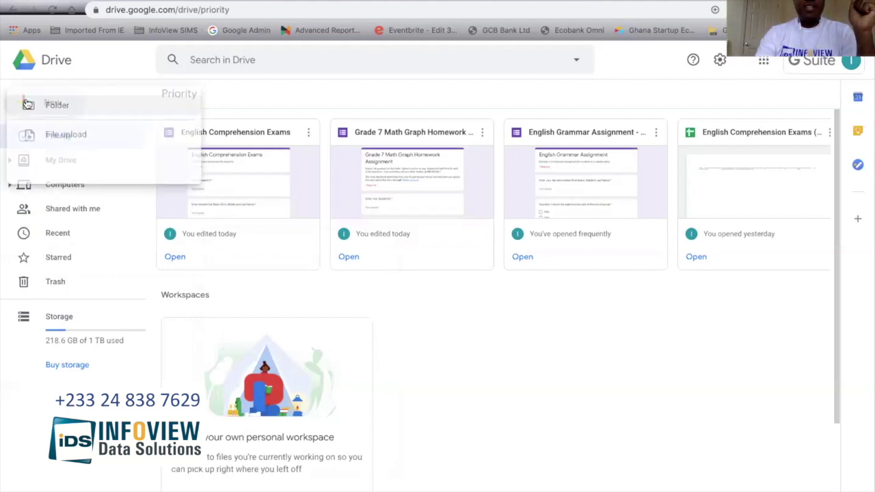
{"action": "mouse_move", "coordinate": [116, 243]}
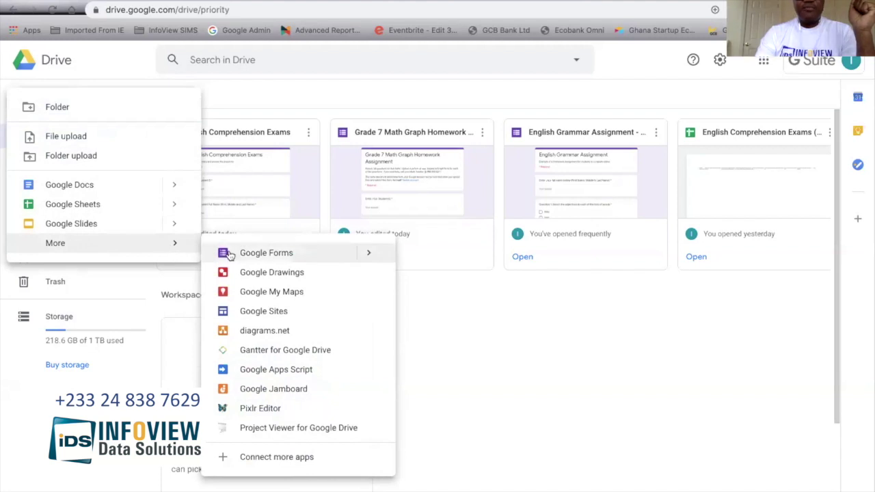
{"action": "left_click", "coordinate": [274, 253]}
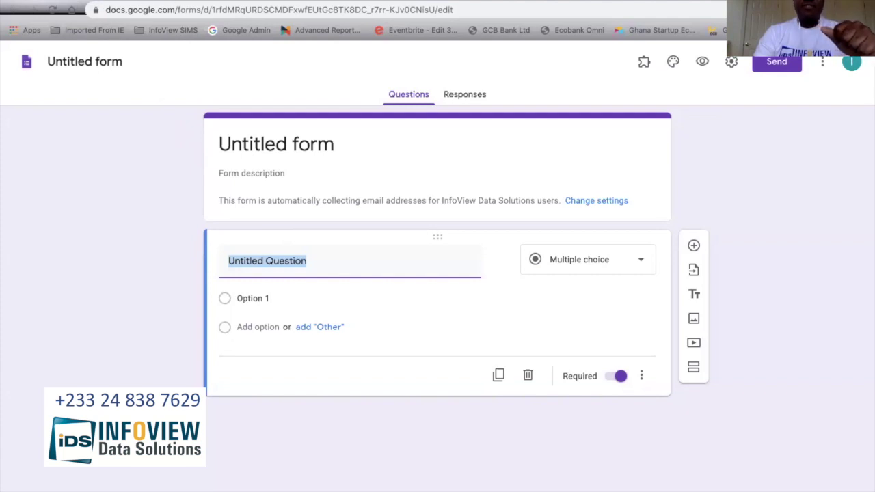
Step: Switch to the English Comprehension Exams preview, scroll to the top and select the Student ID field
{"action": "left_click", "coordinate": [239, 1]}
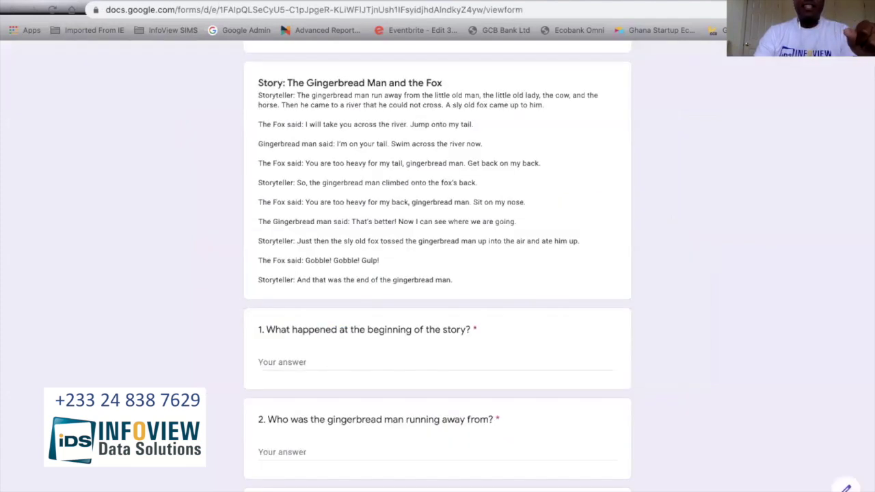
{"action": "scroll", "coordinate": [361, 197], "scroll_direction": "up", "scroll_amount": 2}
{"action": "scroll", "coordinate": [361, 200], "scroll_direction": "up", "scroll_amount": 3}
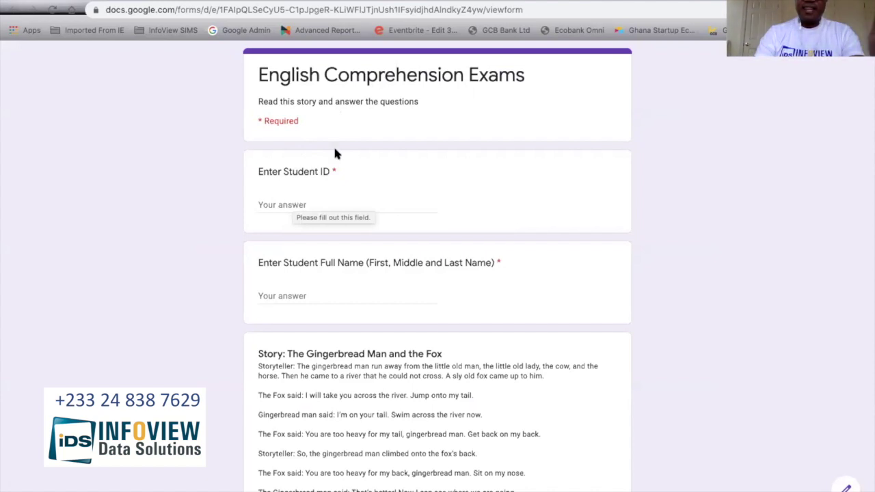
{"action": "left_click", "coordinate": [297, 202]}
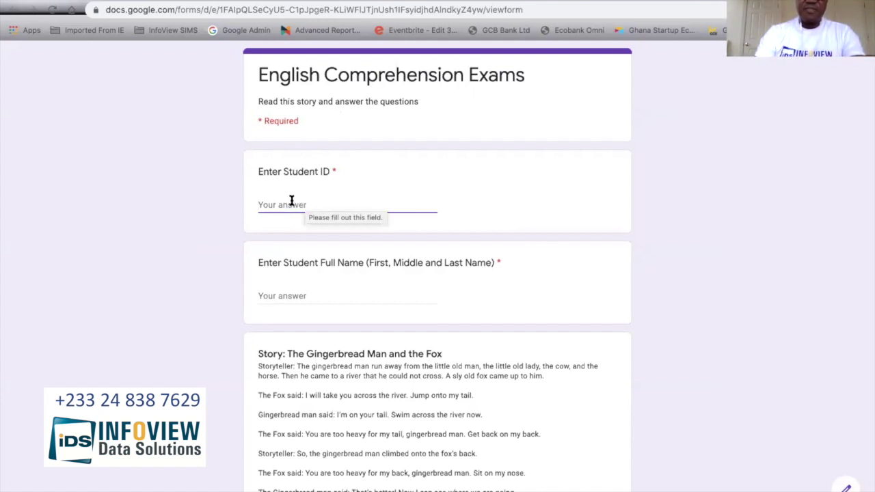
Step: Enter the student ID and the student's full name in the two required fields
{"action": "left_click", "coordinate": [280, 291]}
{"action": "scroll", "coordinate": [279, 286], "scroll_direction": "down", "scroll_amount": 2}
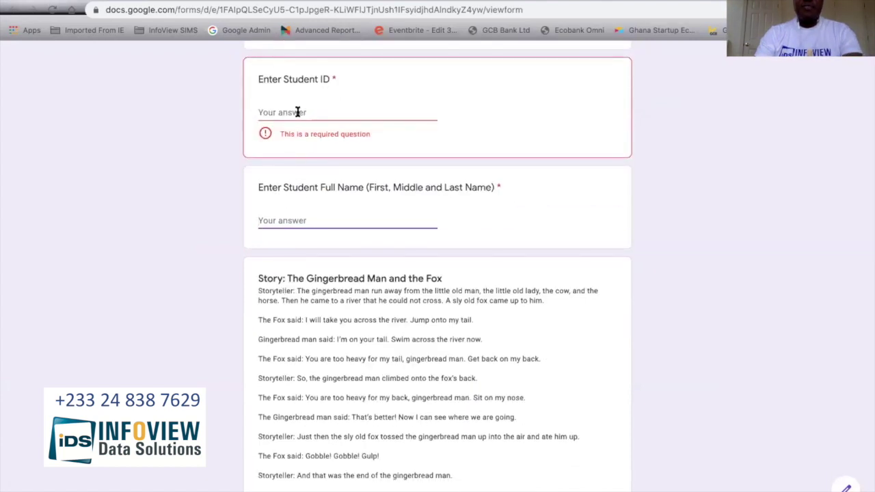
{"action": "left_click", "coordinate": [298, 112]}
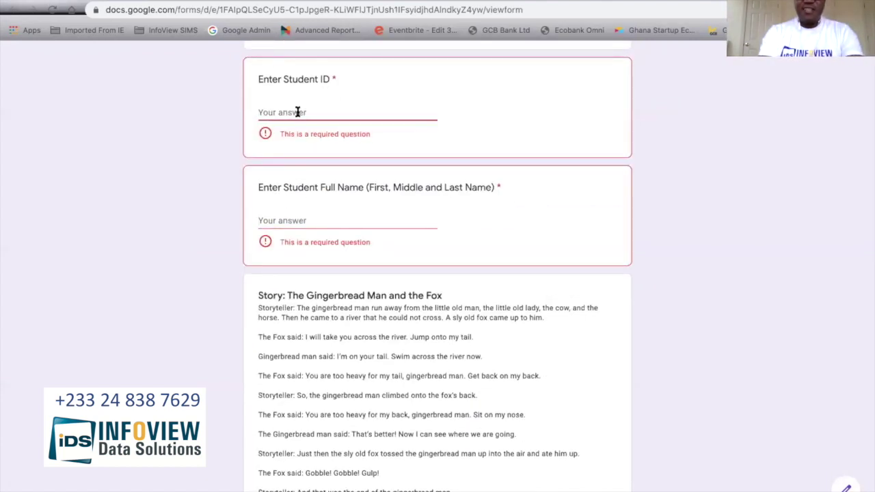
{"action": "type", "text": "4563"}
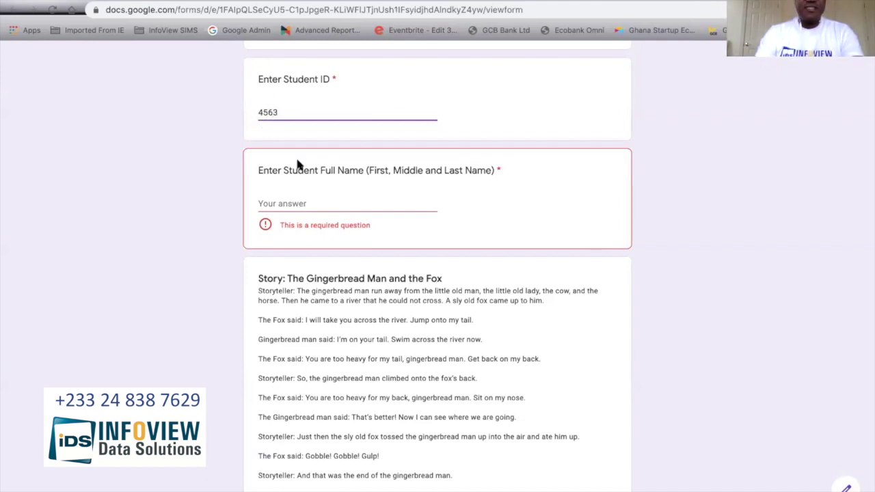
{"action": "left_click", "coordinate": [281, 202]}
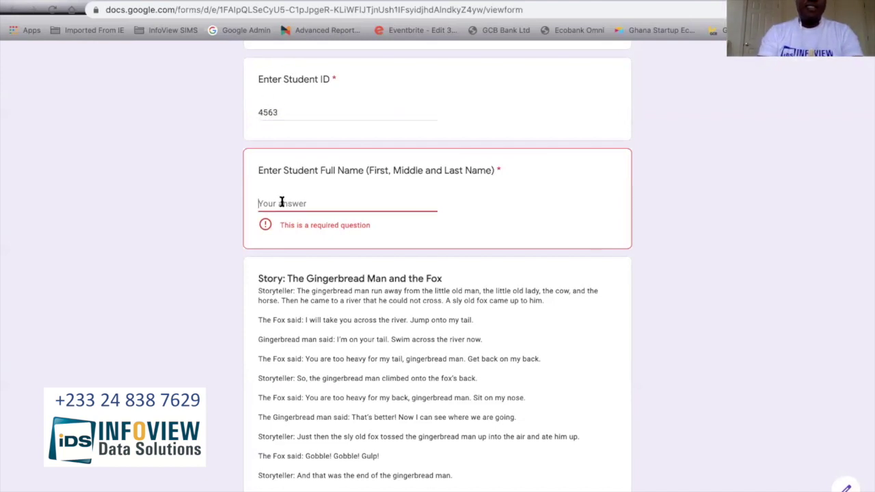
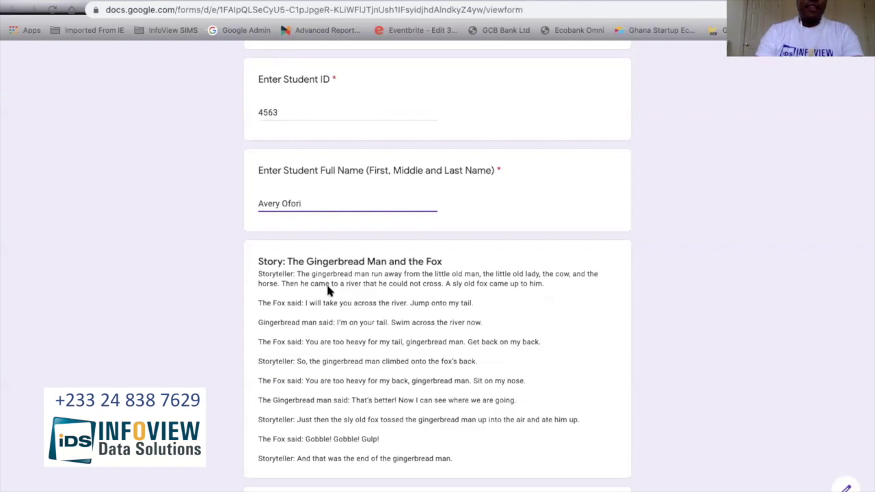
{"action": "scroll", "coordinate": [330, 291], "scroll_direction": "down", "scroll_amount": 3}
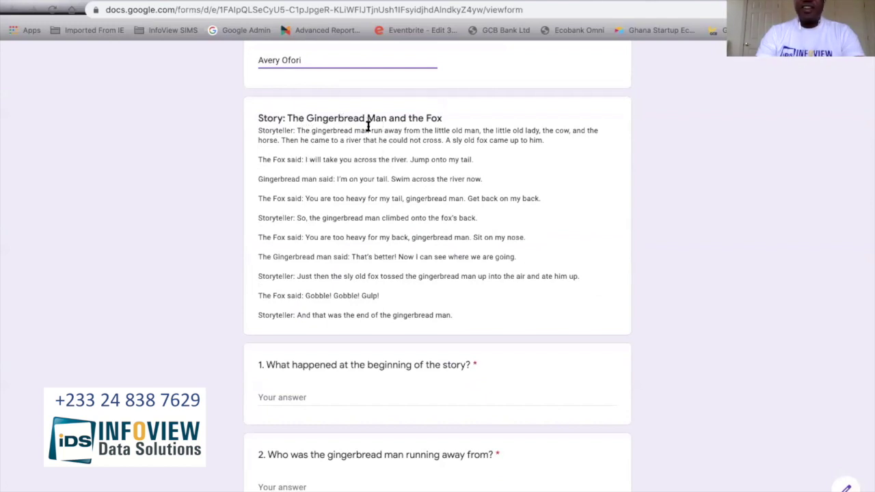
{"action": "scroll", "coordinate": [421, 196], "scroll_direction": "down", "scroll_amount": 4}
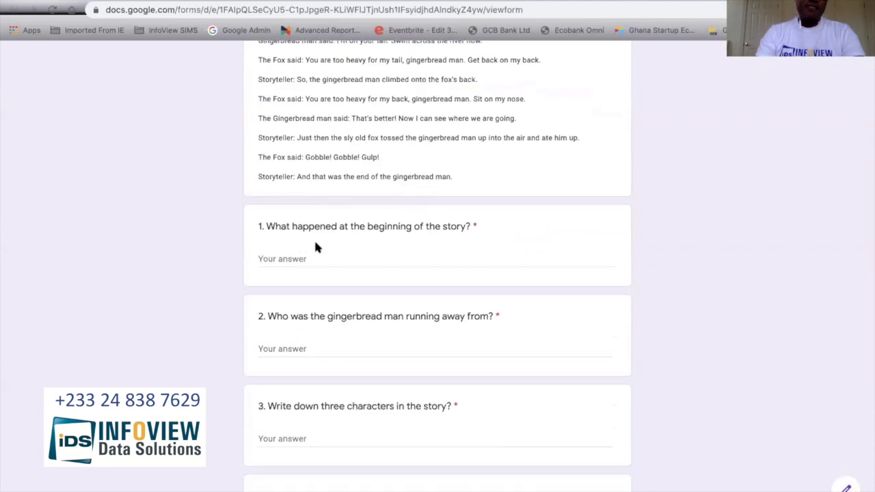
Step: Answer questions 1–3: 'The gingerbread man run from the hous', 'Old ma', and 'fox, old m'
{"action": "left_click", "coordinate": [299, 259]}
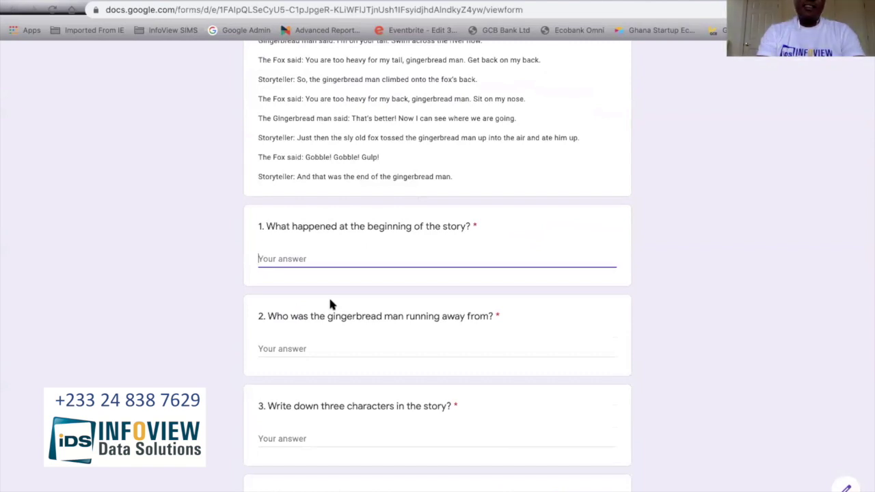
{"action": "type", "text": "The gingerbread"}
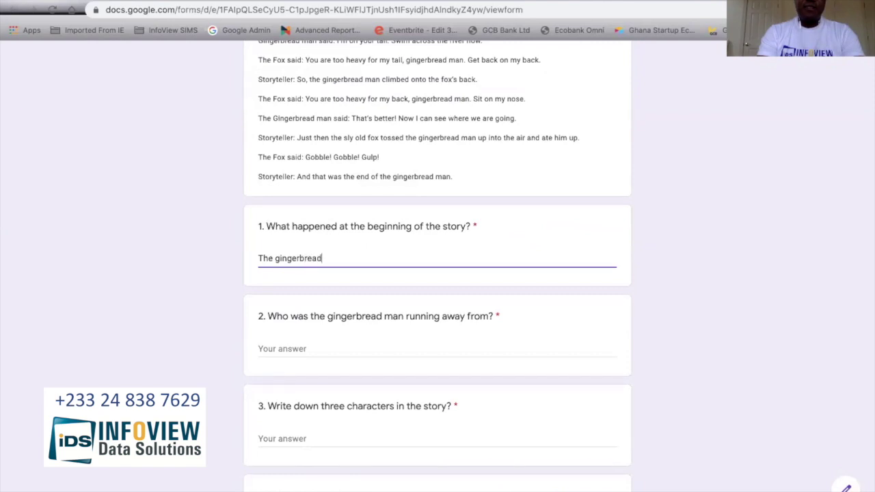
{"action": "type", "text": " man run from"}
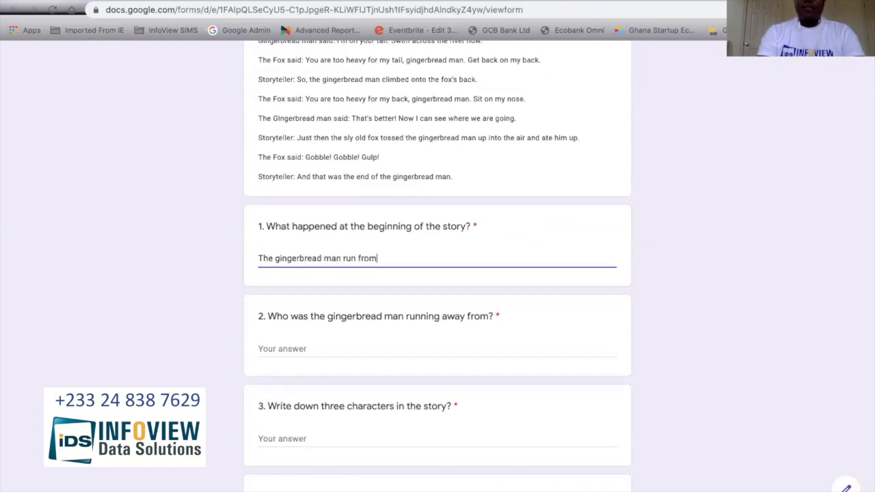
{"action": "type", "text": " the house"}
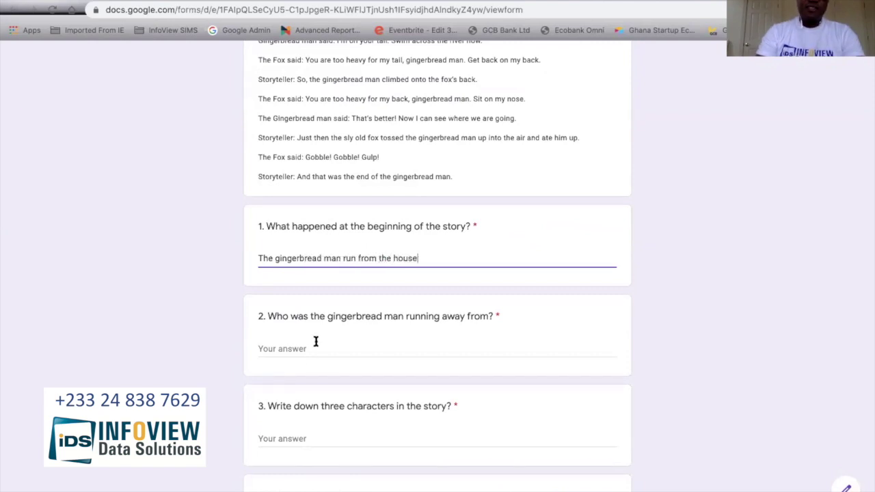
{"action": "left_click", "coordinate": [309, 346]}
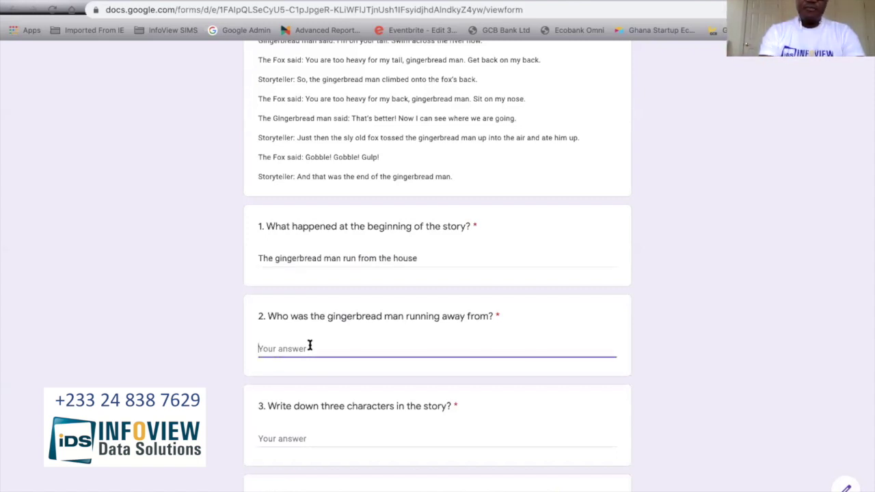
{"action": "type", "text": "Old man"}
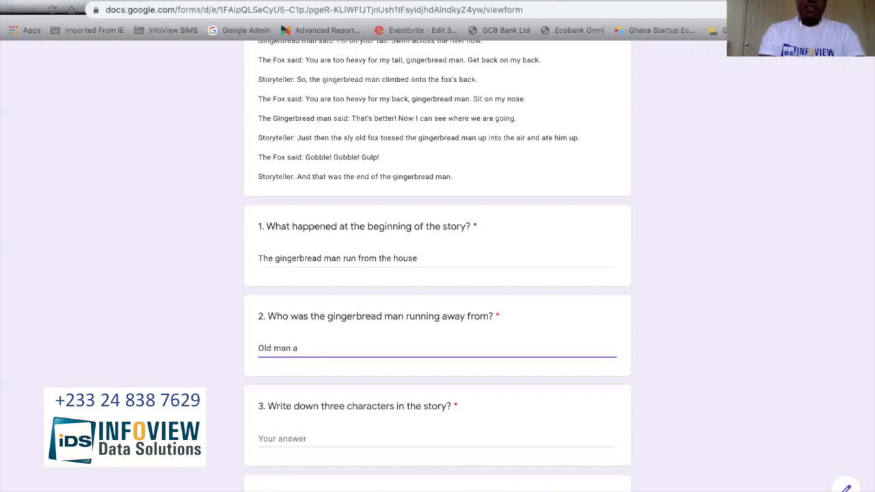
{"action": "scroll", "coordinate": [295, 319], "scroll_direction": "down", "scroll_amount": 3}
{"action": "left_click", "coordinate": [297, 275]}
{"action": "type", "text": "fox"}
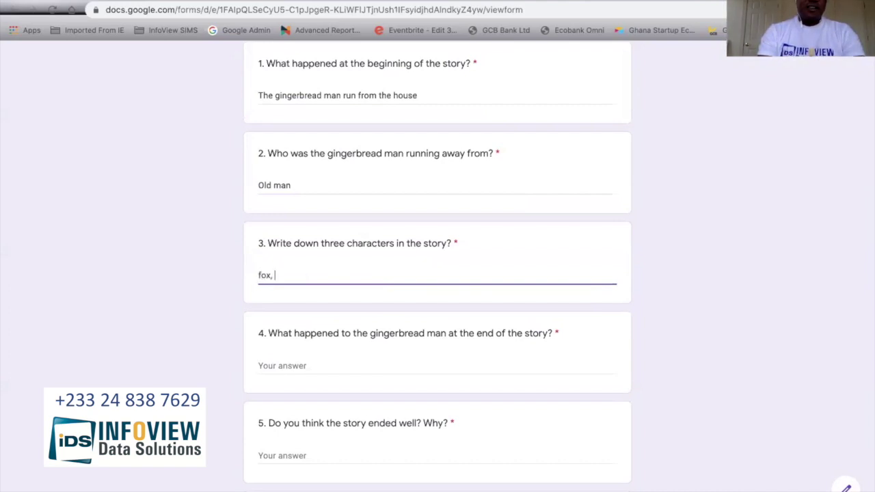
{"action": "type", "text": ", old man, old"}
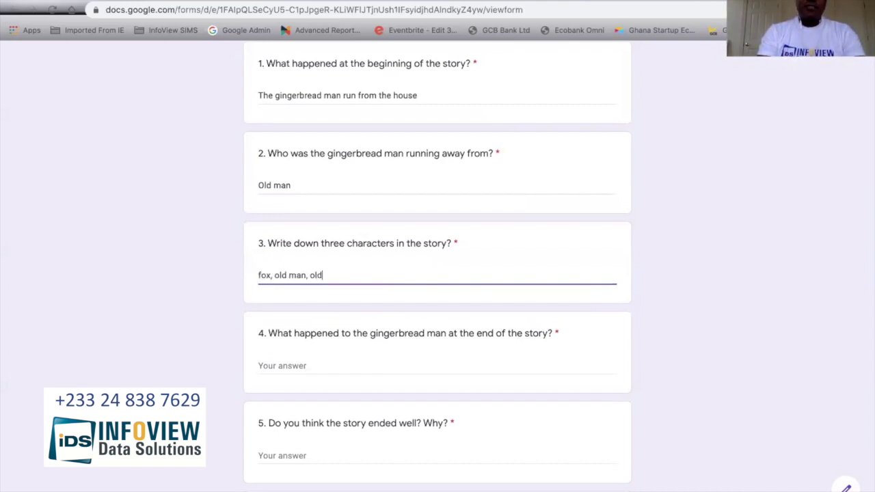
Step: Fill the Submission ID field with the teacher's name
{"action": "left_click", "coordinate": [289, 365]}
{"action": "scroll", "coordinate": [289, 363], "scroll_direction": "down", "scroll_amount": 3}
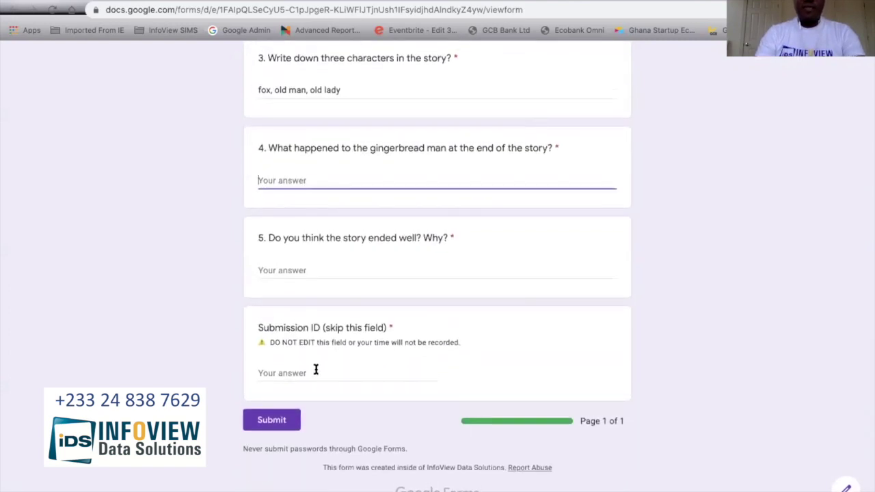
{"action": "left_click", "coordinate": [312, 367]}
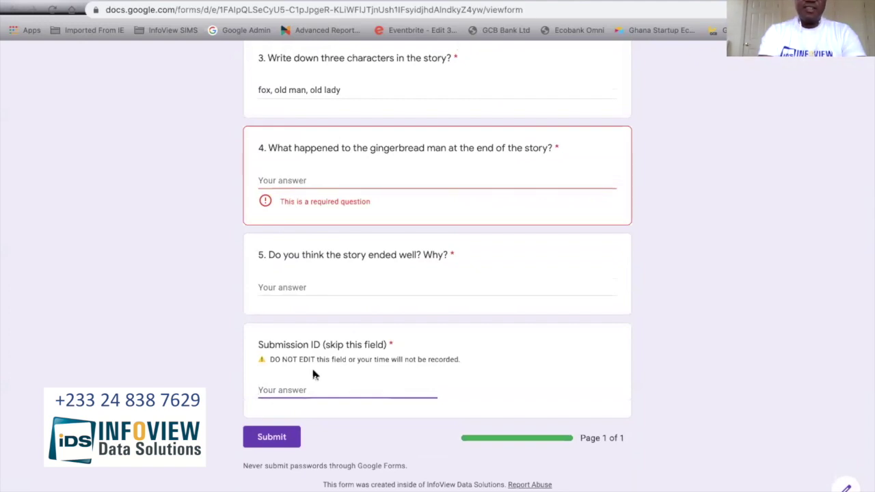
{"action": "type", "text": "Mr Bamba"}
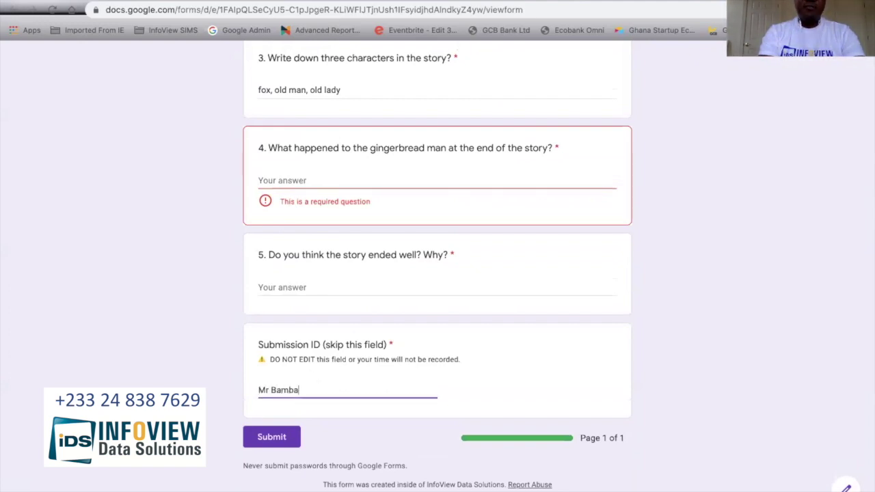
Step: Answer question 5 with 'Fox ate the gingerbread man'
{"action": "left_click", "coordinate": [278, 444]}
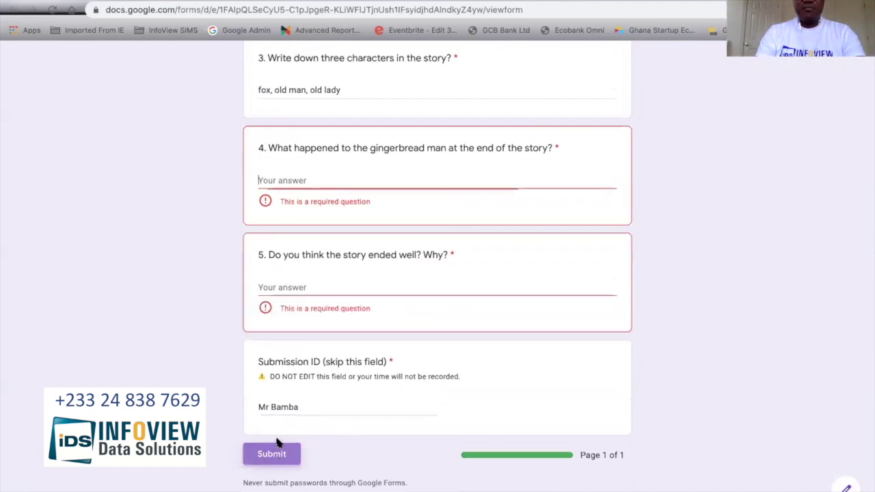
{"action": "left_click", "coordinate": [295, 299]}
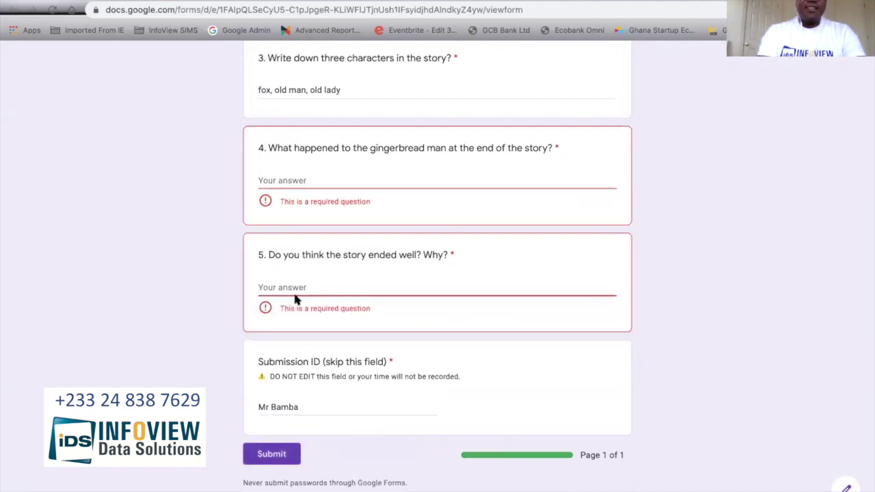
{"action": "type", "text": "Fox ate the gin"}
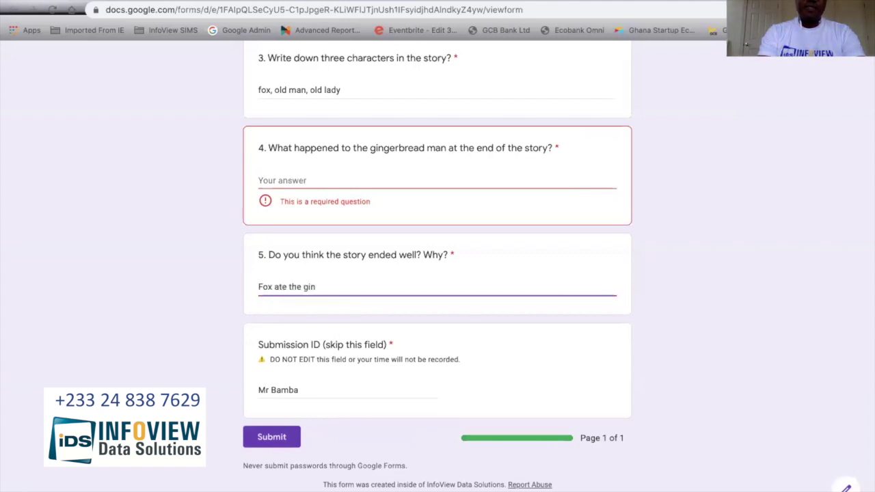
{"action": "type", "text": "ger"}
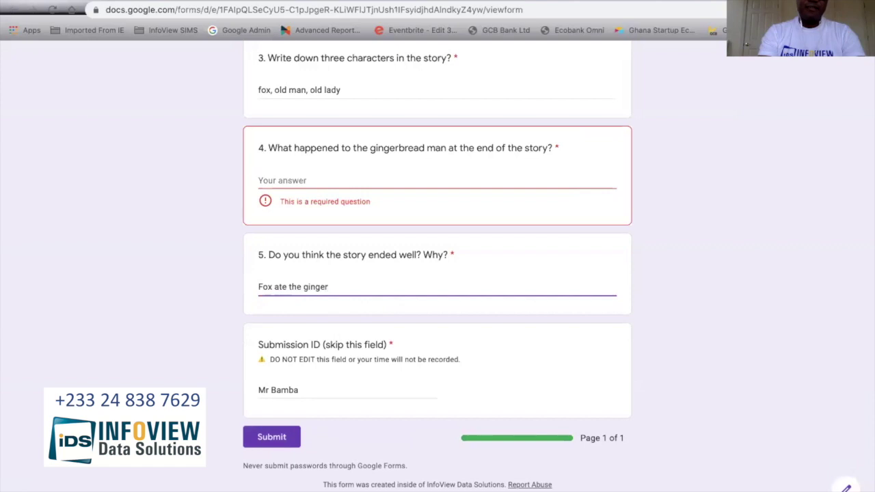
{"action": "type", "text": "bread man"}
{"action": "left_click", "coordinate": [296, 173]}
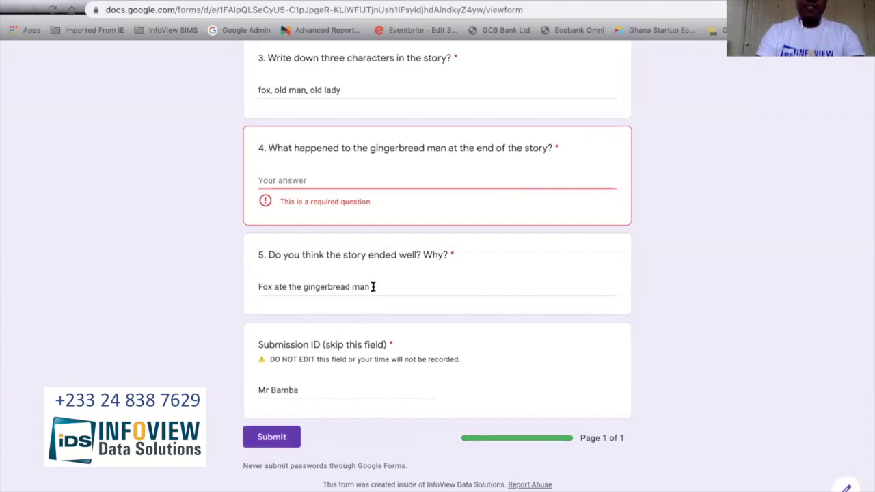
Step: Copy that answer into question 4, change question 5 to 'Test', and submit the response
{"action": "left_click_drag", "start_coordinate": [372, 287], "coordinate": [225, 293]}
{"action": "key", "text": "ctrl+c"}
{"action": "left_click", "coordinate": [291, 175]}
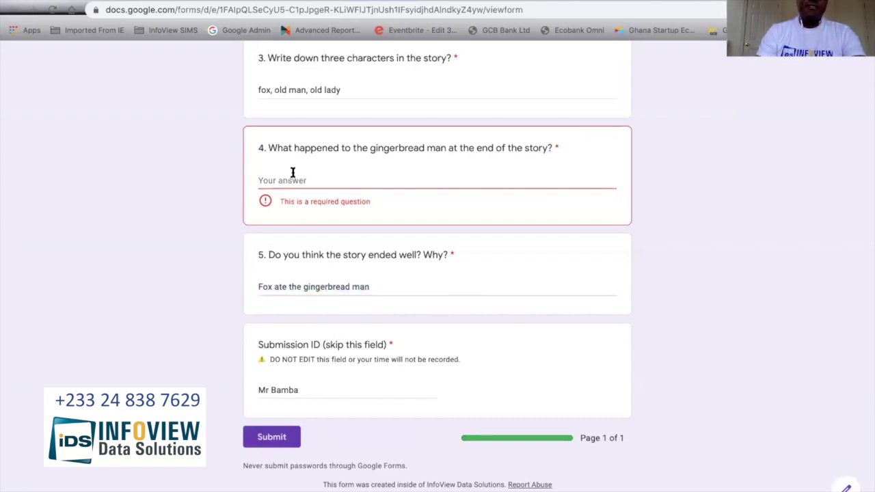
{"action": "key", "text": "ctrl+v"}
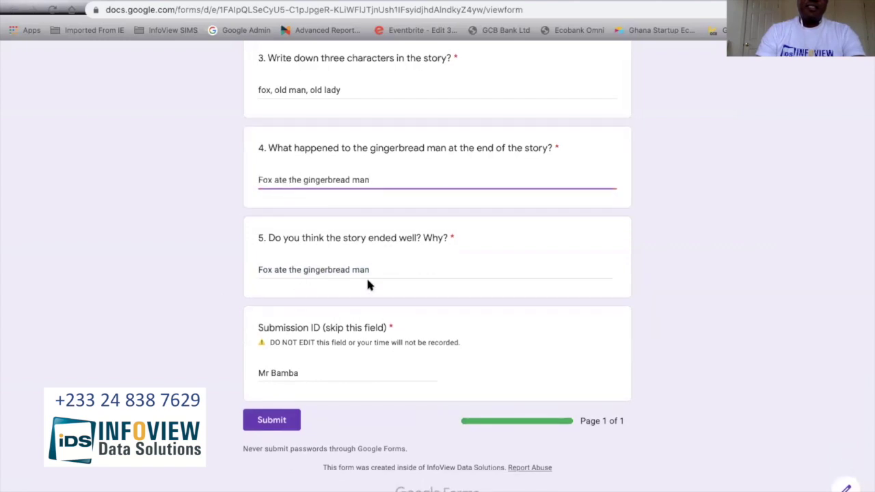
{"action": "left_click_drag", "start_coordinate": [373, 269], "coordinate": [257, 270]}
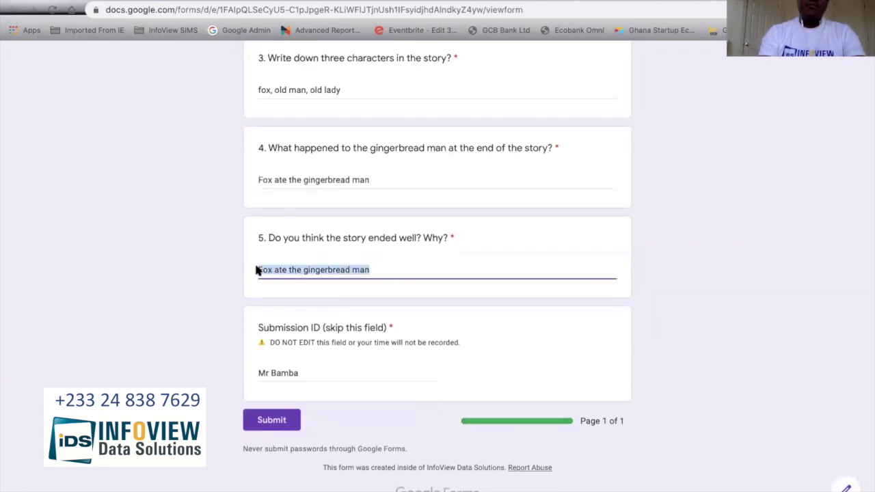
{"action": "type", "text": "Test"}
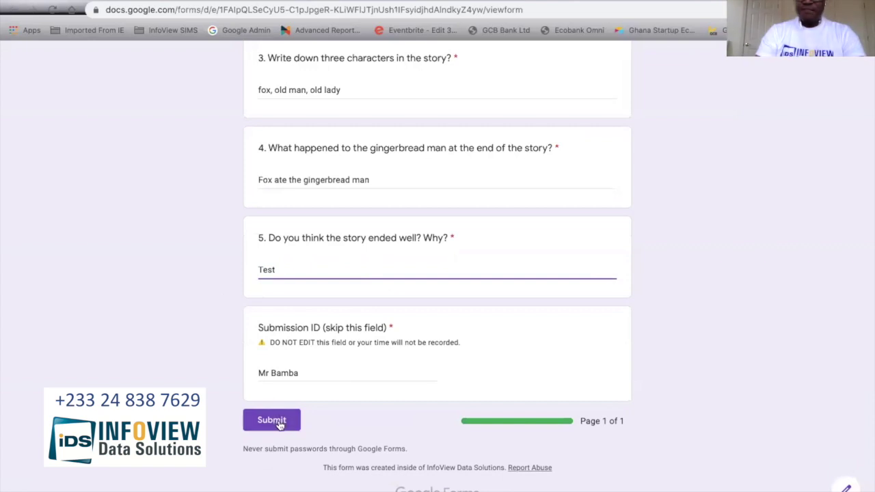
{"action": "left_click", "coordinate": [279, 423]}
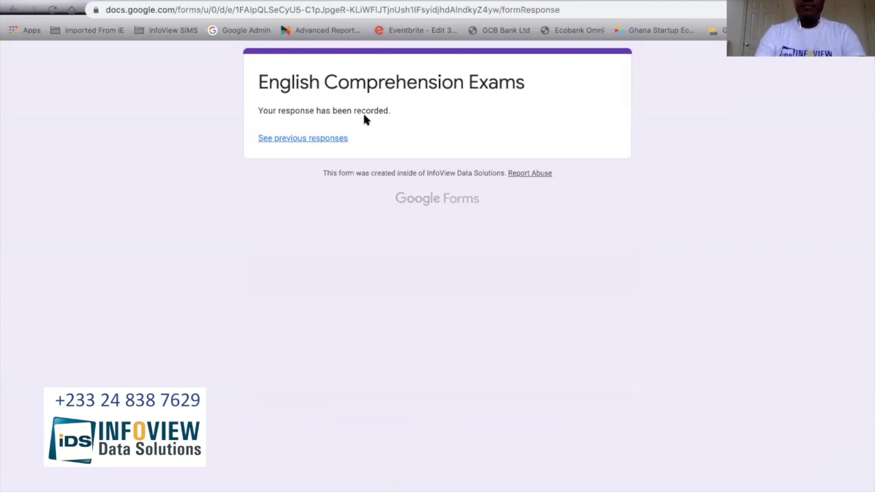
{"action": "left_click", "coordinate": [95, 1]}
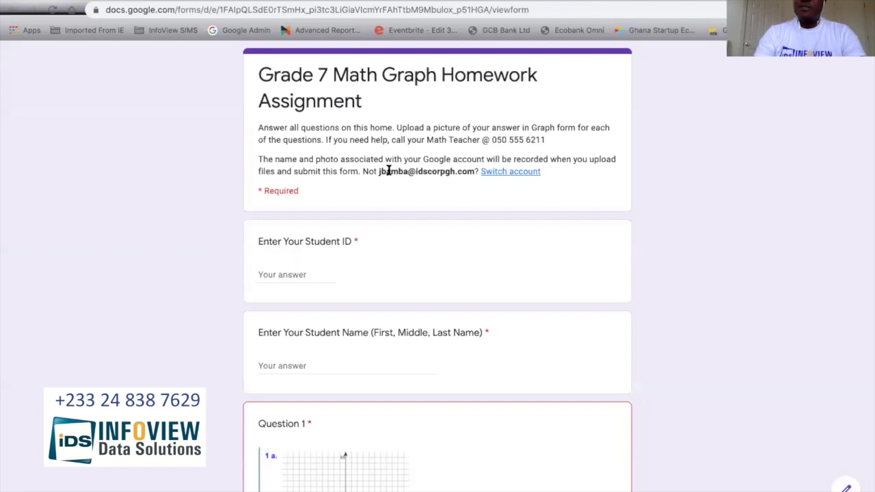
Step: Upload the Math-Graph-A1 image as Question 1's answer in the math homework
{"action": "scroll", "coordinate": [387, 171], "scroll_direction": "down", "scroll_amount": 5}
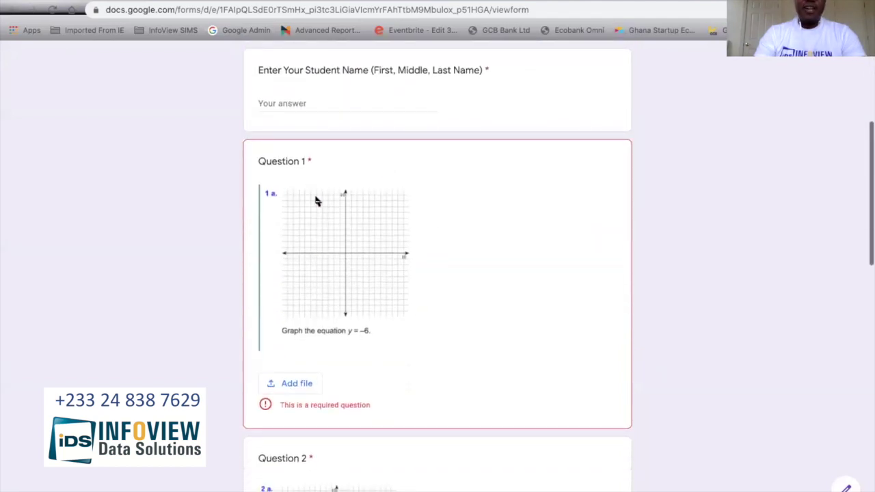
{"action": "scroll", "coordinate": [332, 203], "scroll_direction": "down", "scroll_amount": 1}
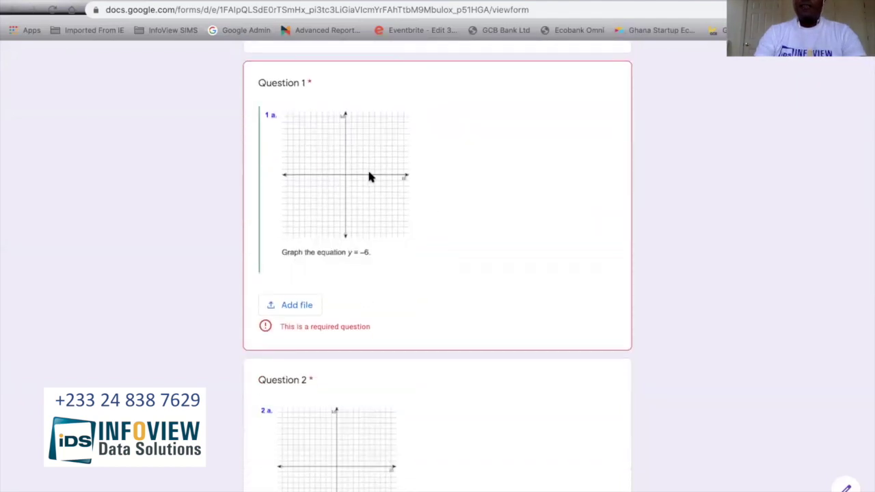
{"action": "scroll", "coordinate": [400, 235], "scroll_direction": "down", "scroll_amount": 1}
{"action": "scroll", "coordinate": [401, 234], "scroll_direction": "down", "scroll_amount": 2}
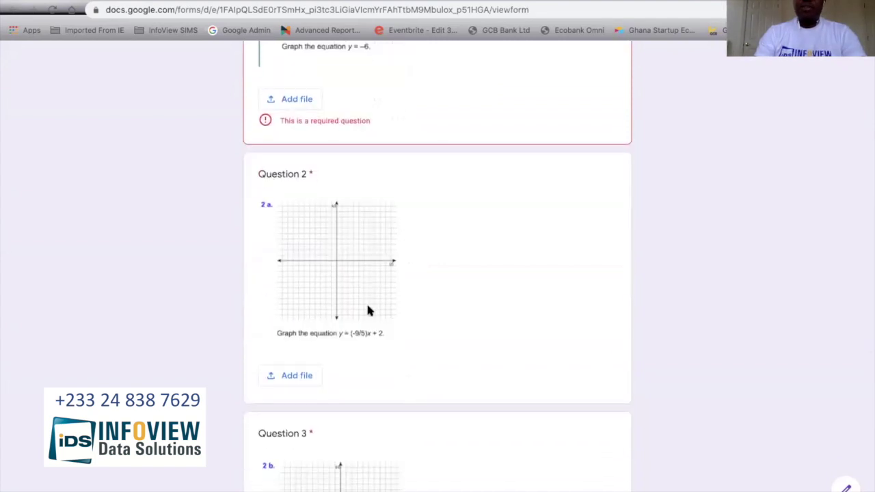
{"action": "scroll", "coordinate": [463, 320], "scroll_direction": "down", "scroll_amount": 1}
{"action": "scroll", "coordinate": [463, 320], "scroll_direction": "up", "scroll_amount": 2}
{"action": "left_click", "coordinate": [288, 240]}
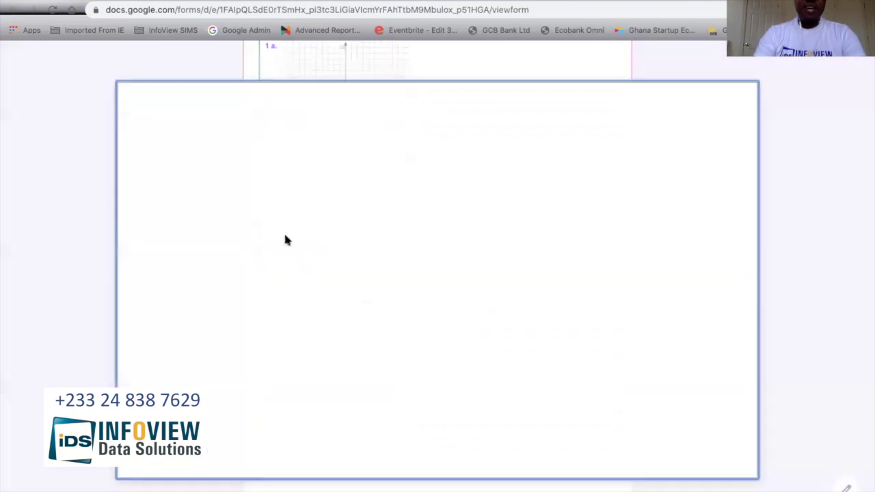
{"action": "left_click", "coordinate": [436, 292]}
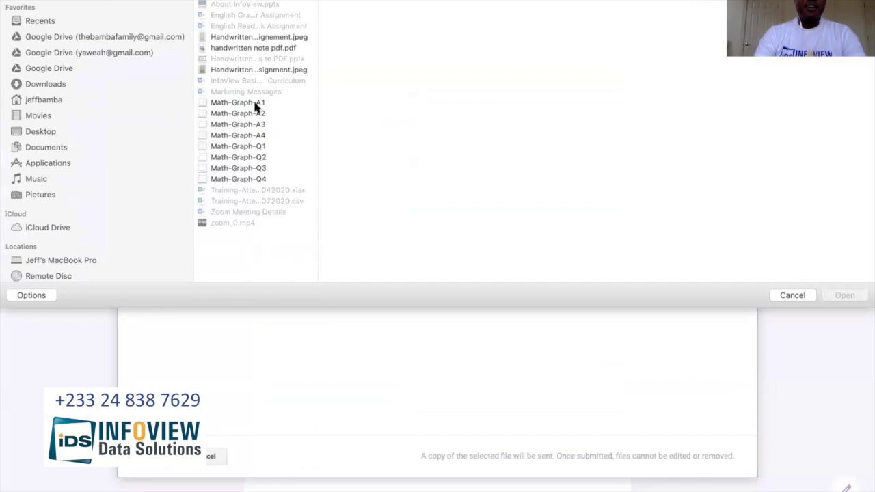
{"action": "left_click", "coordinate": [257, 104]}
{"action": "left_click", "coordinate": [844, 294]}
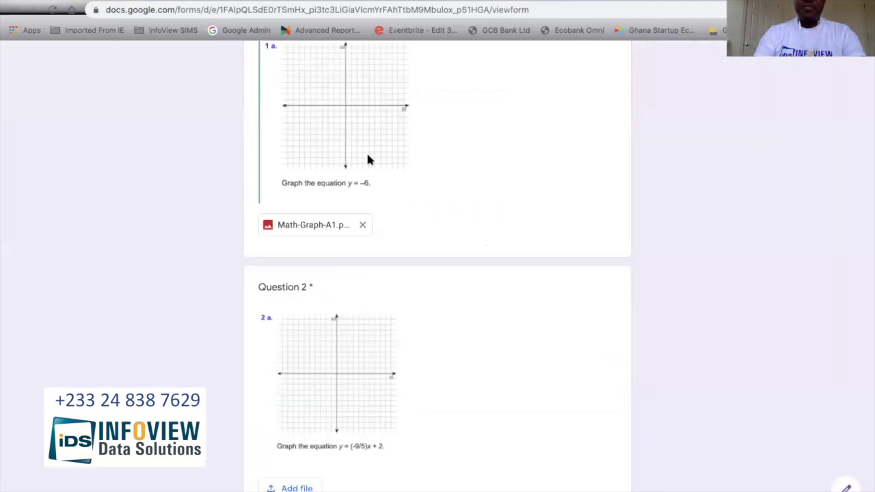
{"action": "scroll", "coordinate": [367, 160], "scroll_direction": "up", "scroll_amount": 2}
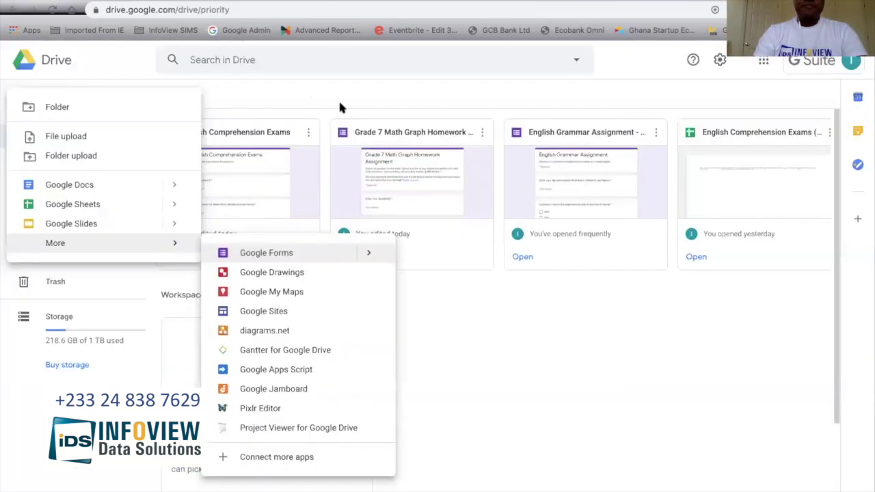
{"action": "key", "text": "Escape"}
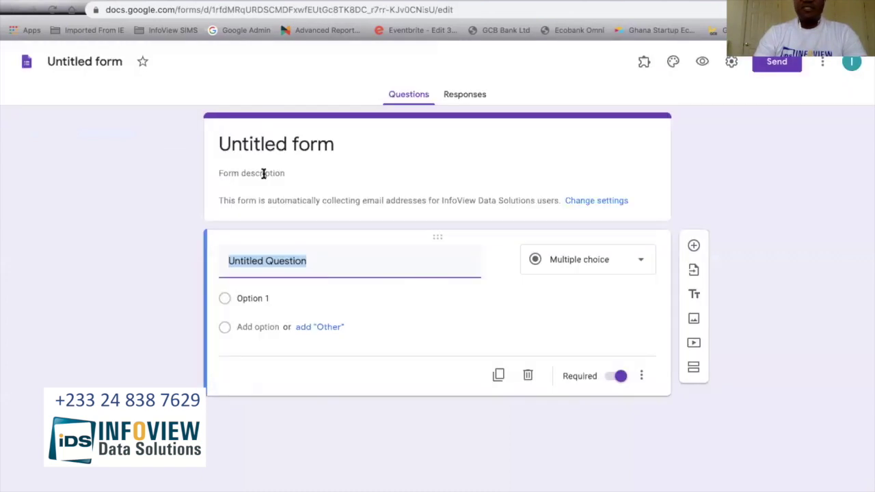
Step: Type the form title 'Homework for English Comprehension'
{"action": "left_click", "coordinate": [292, 144]}
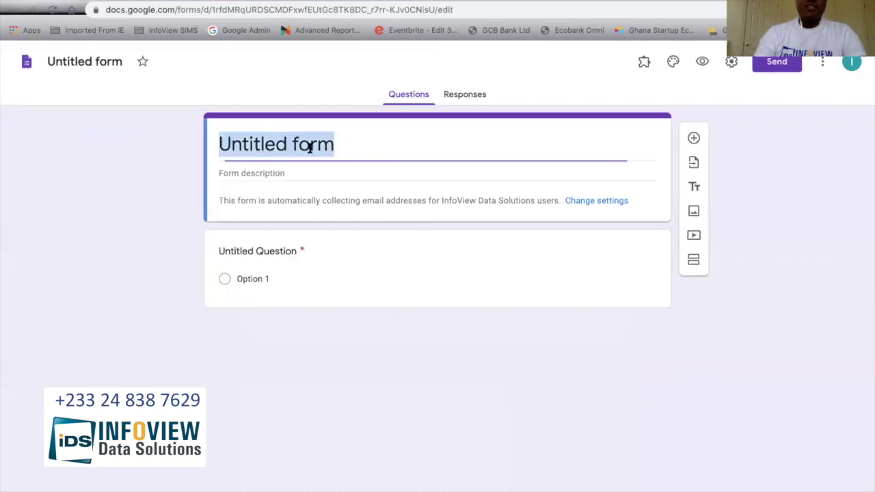
{"action": "type", "text": "H"}
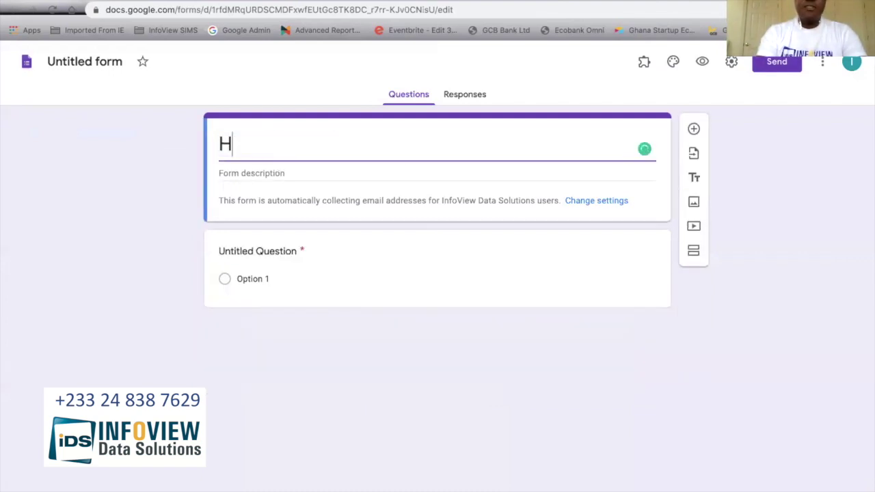
{"action": "type", "text": "omework for"}
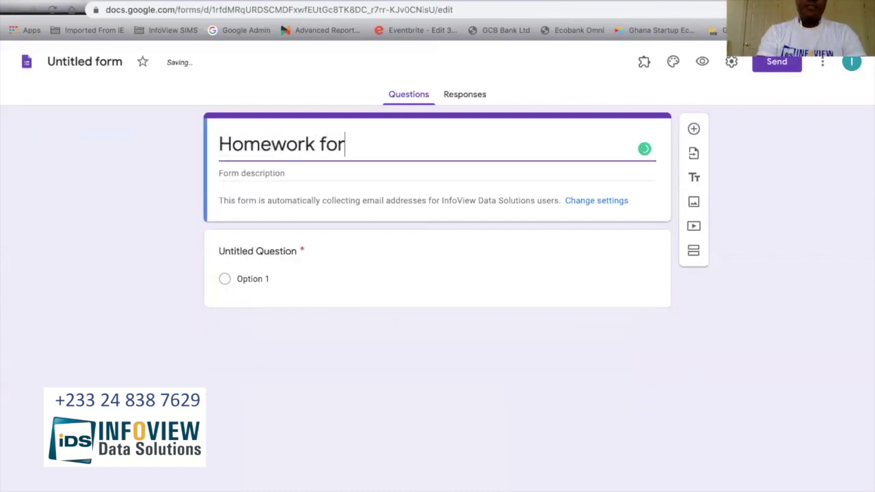
{"action": "type", "text": " English c"}
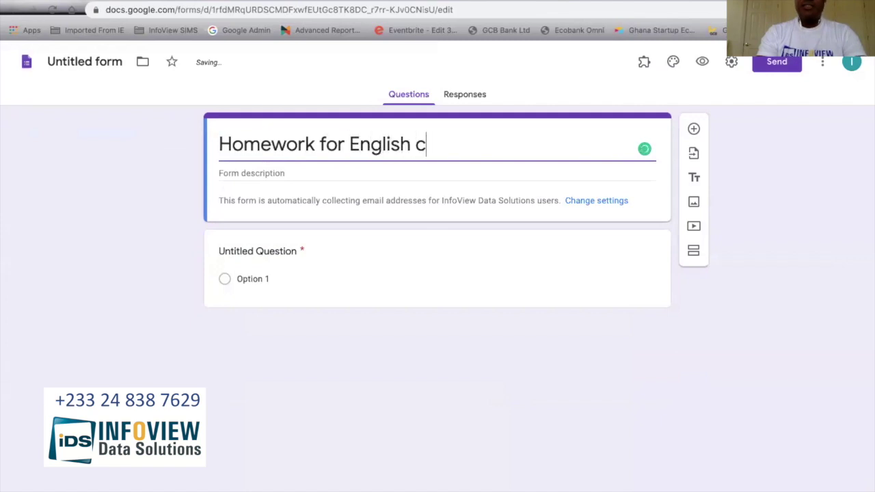
{"action": "key", "text": "BackSpace"}
{"action": "type", "text": "o"}
{"action": "key", "text": "BackSpace"}
{"action": "type", "text": "Compresh"}
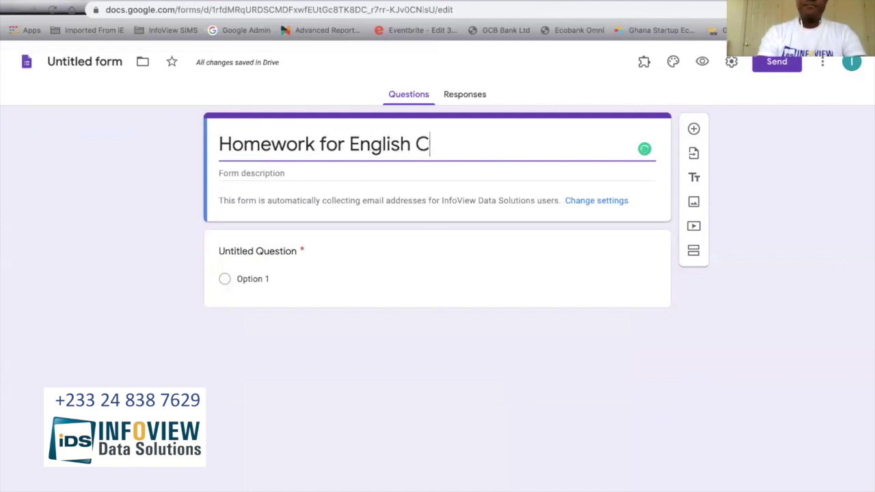
{"action": "key", "text": "BackSpace"}
{"action": "key", "text": "BackSpace"}
{"action": "type", "text": "hension"}
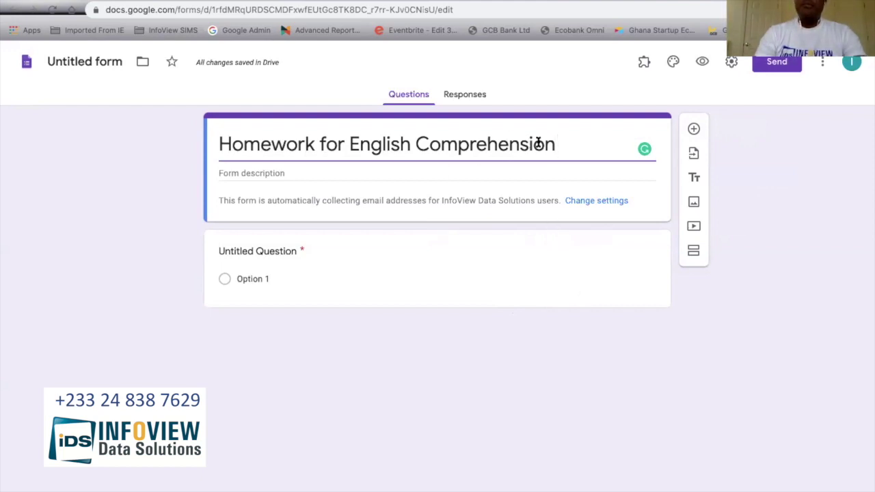
Step: Replace 'Comprehension' in the title with '& Math'
{"action": "left_click_drag", "start_coordinate": [555, 144], "coordinate": [349, 144]}
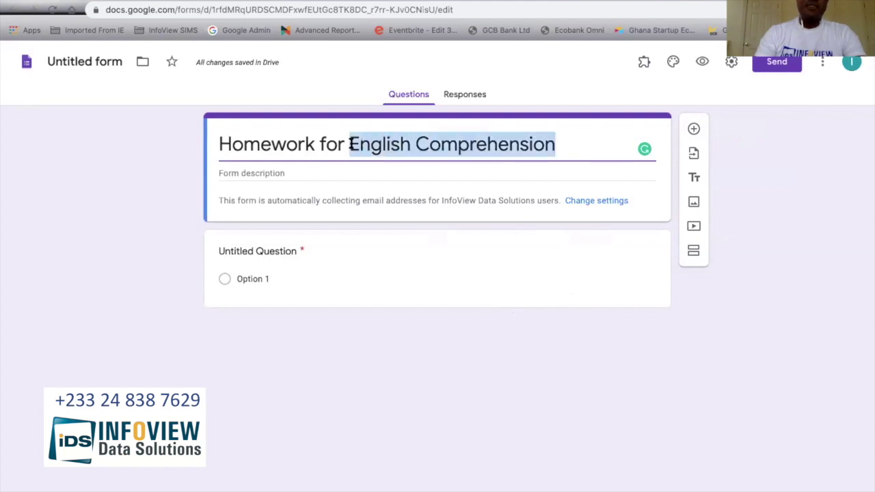
{"action": "double_click", "coordinate": [422, 144]}
{"action": "key", "text": "BackSpace"}
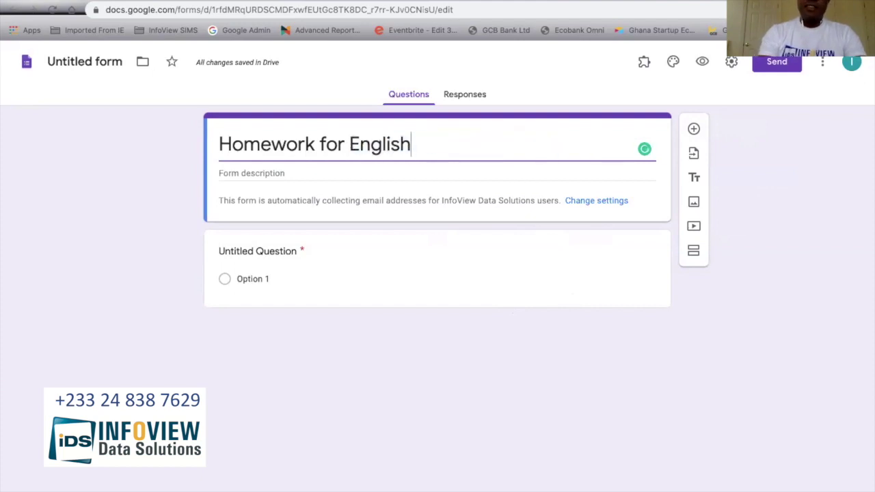
{"action": "type", "text": "& Math"}
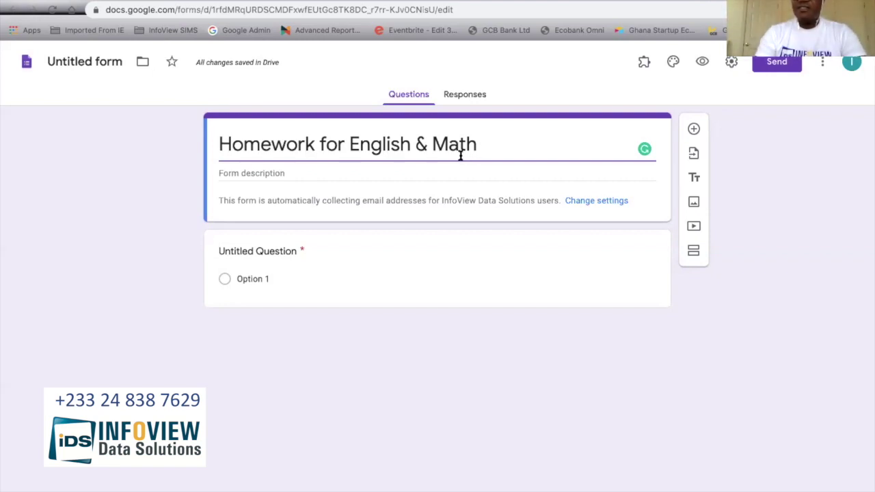
Step: Title the first question 'Math Q1: Graph', then switch to the Graphing Worksheet page
{"action": "left_click", "coordinate": [293, 251]}
{"action": "type", "text": "Math Q1: Graph"}
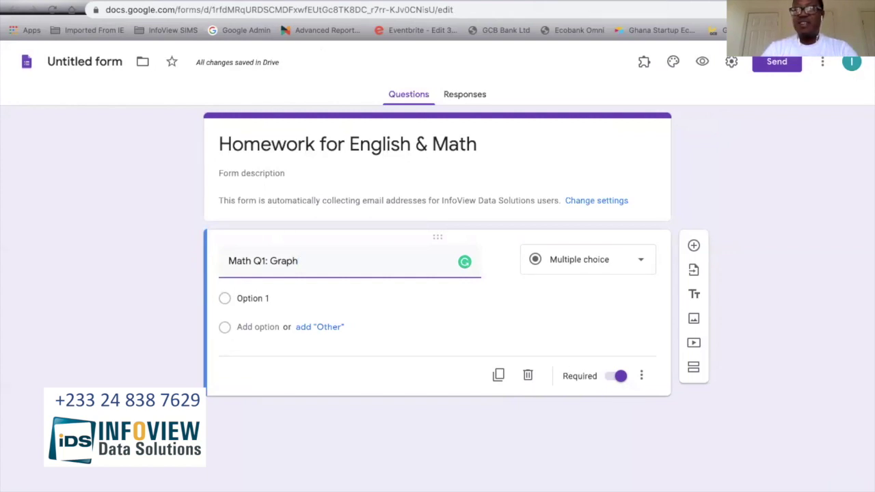
{"action": "left_click", "coordinate": [594, 0]}
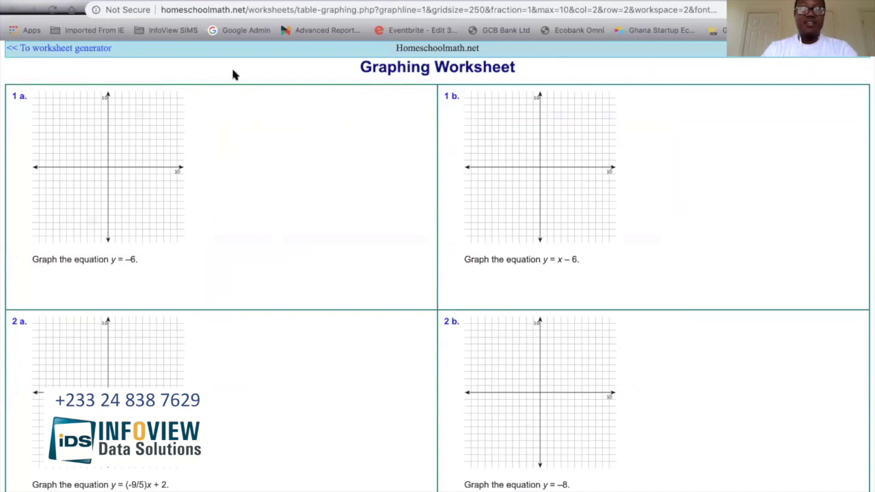
Step: Return from the Graphing Worksheet to the Homework for English & Math form editor
{"action": "left_click", "coordinate": [123, 0]}
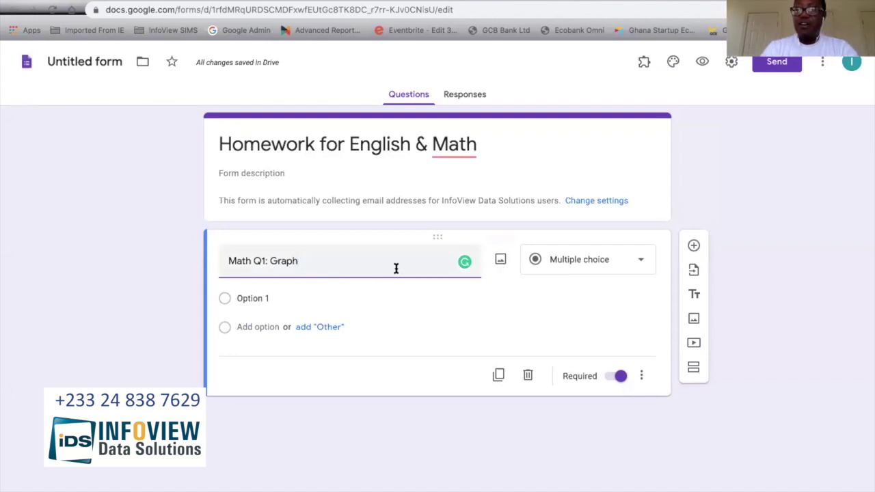
Step: Upload the Math-Graph-Q1 image from the computer into the Math Q1: Graph question
{"action": "left_click", "coordinate": [503, 261]}
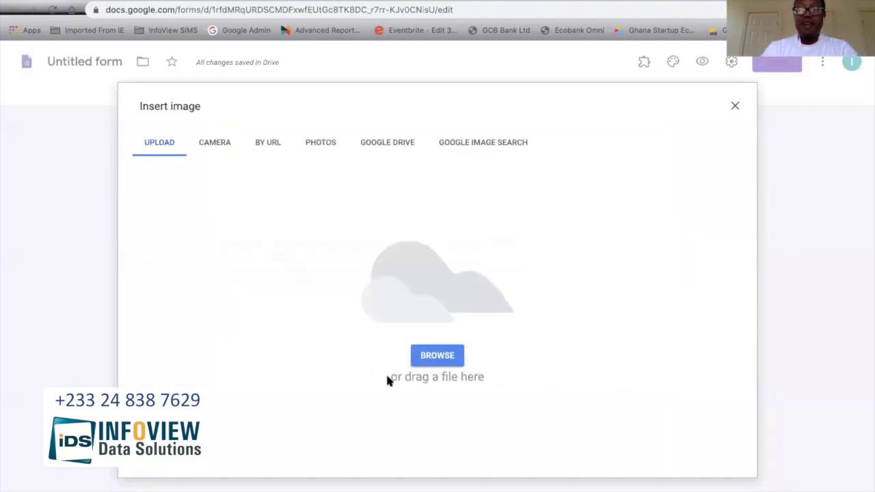
{"action": "left_click", "coordinate": [437, 355]}
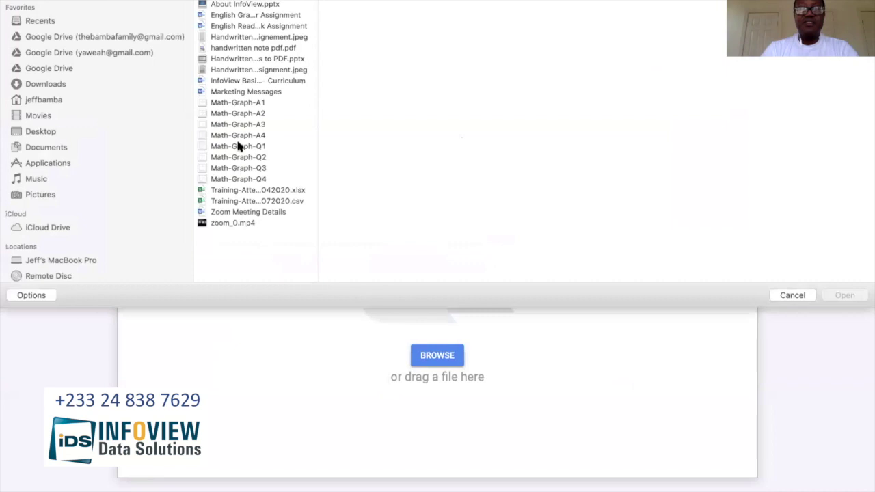
{"action": "left_click", "coordinate": [254, 147]}
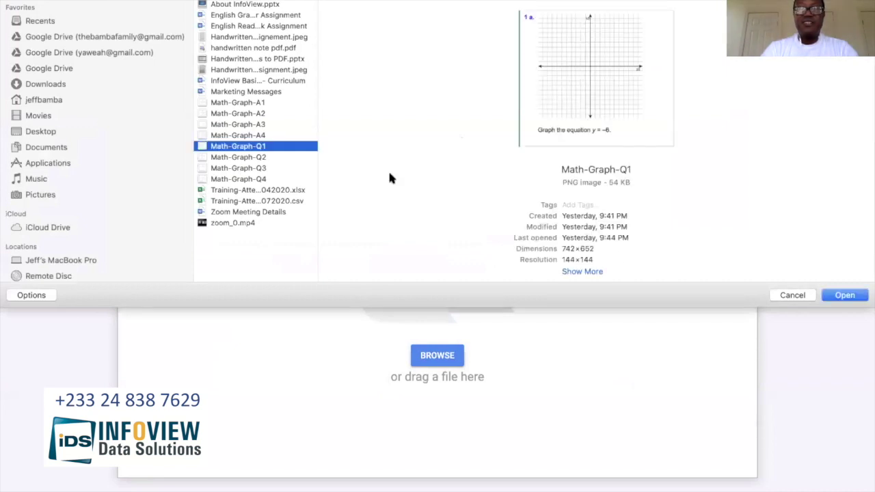
{"action": "left_click", "coordinate": [845, 294]}
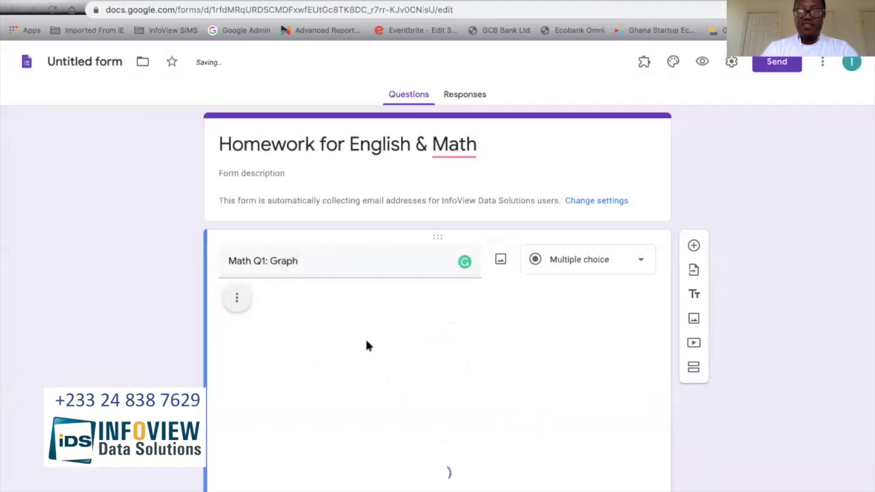
Step: Shrink the inserted 'Graph the equation y = –6' image by dragging its corner handle
{"action": "left_click", "coordinate": [365, 345]}
{"action": "scroll", "coordinate": [404, 364], "scroll_direction": "down", "scroll_amount": 3}
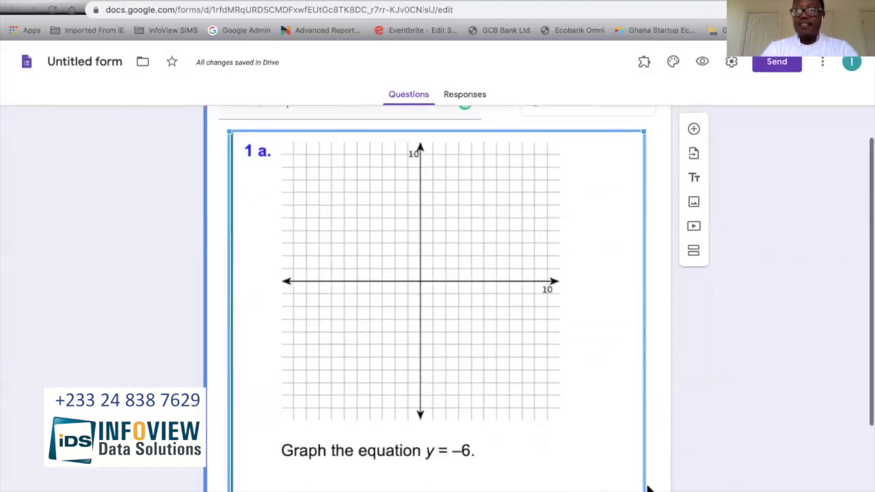
{"action": "left_click_drag", "start_coordinate": [643, 487], "coordinate": [434, 320]}
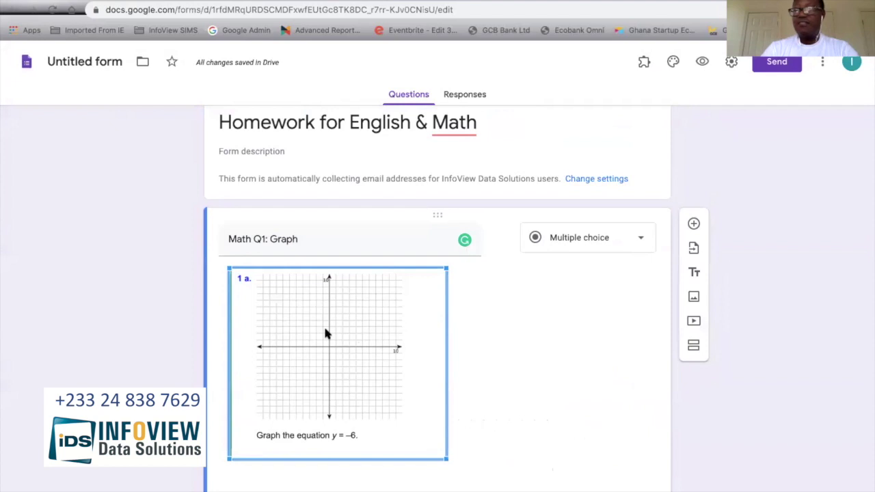
{"action": "scroll", "coordinate": [438, 335], "scroll_direction": "down", "scroll_amount": 1}
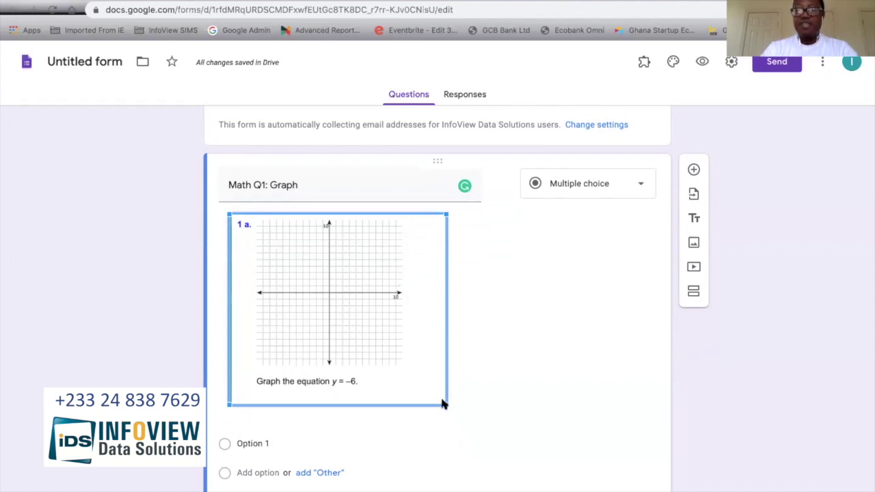
{"action": "left_click_drag", "start_coordinate": [445, 403], "coordinate": [412, 374]}
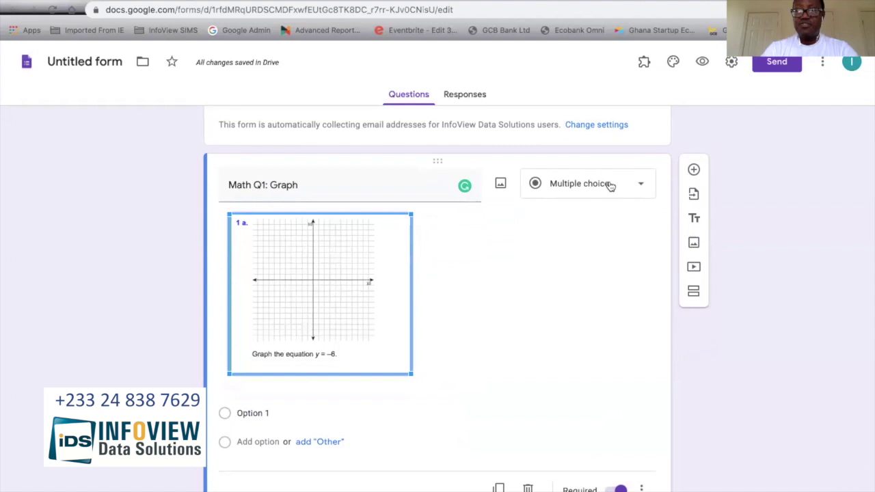
Step: Change Math Q1: Graph to a File upload question allowing only PDF and Image files
{"action": "left_click", "coordinate": [641, 186]}
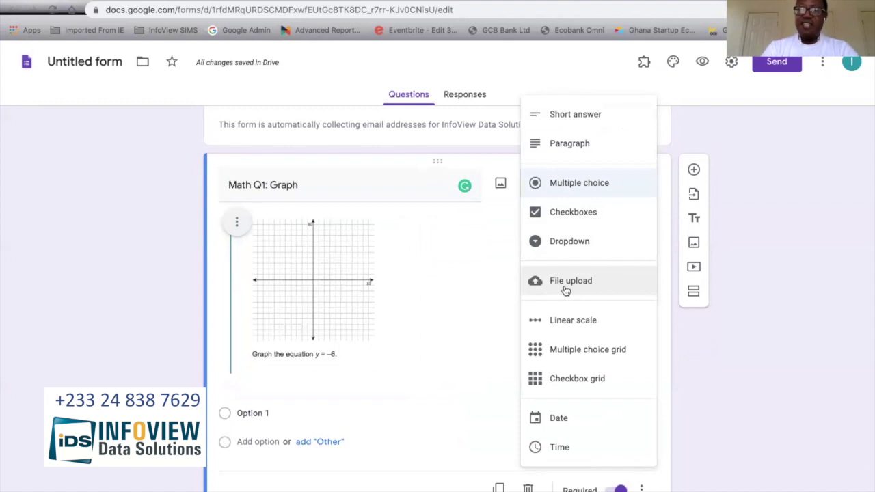
{"action": "left_click", "coordinate": [565, 288]}
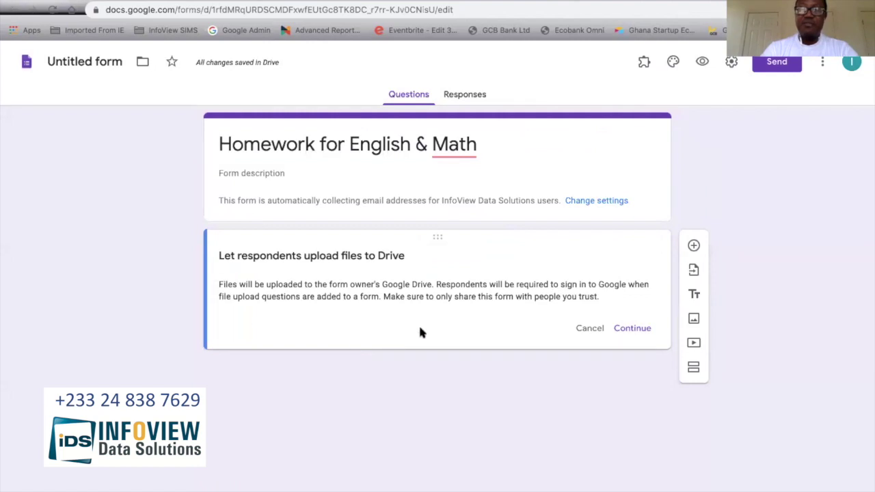
{"action": "left_click", "coordinate": [619, 330]}
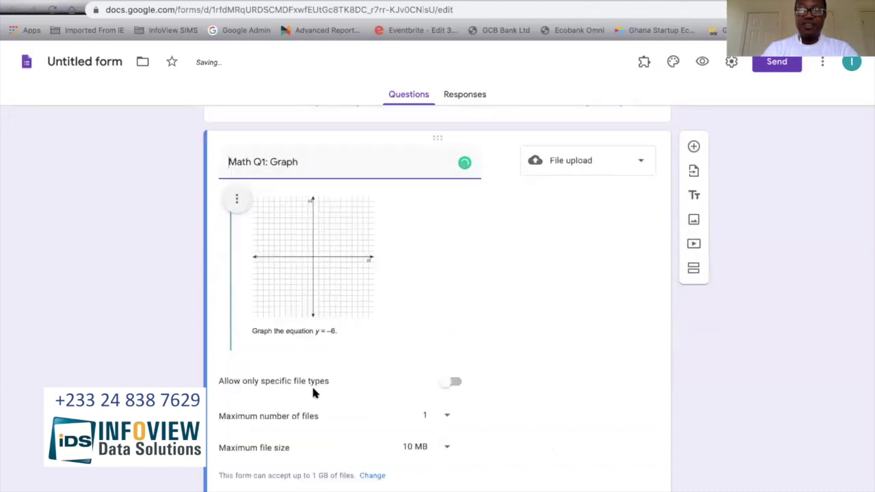
{"action": "left_click", "coordinate": [456, 383]}
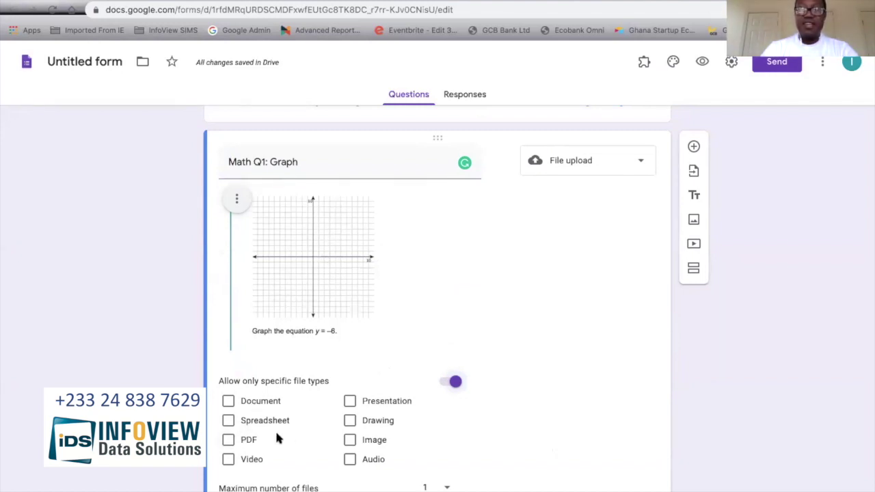
{"action": "scroll", "coordinate": [288, 432], "scroll_direction": "down", "scroll_amount": 1}
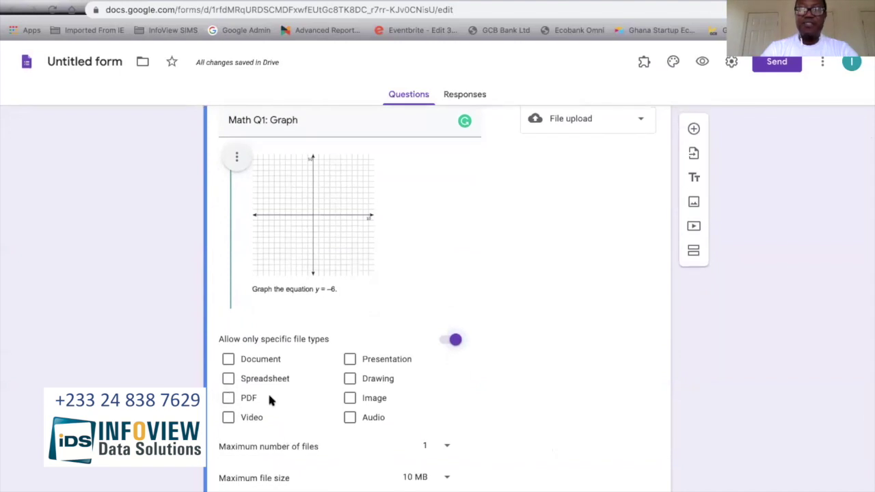
{"action": "left_click", "coordinate": [229, 399]}
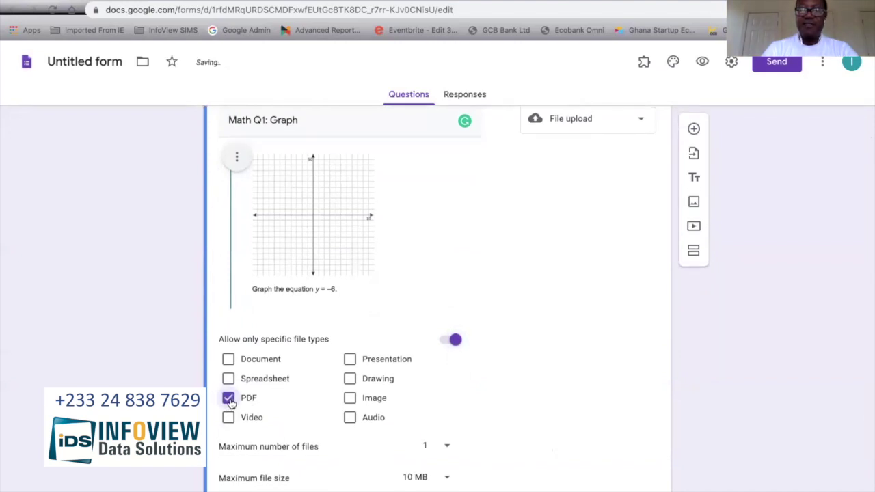
{"action": "left_click", "coordinate": [350, 402]}
{"action": "scroll", "coordinate": [470, 396], "scroll_direction": "down", "scroll_amount": 2}
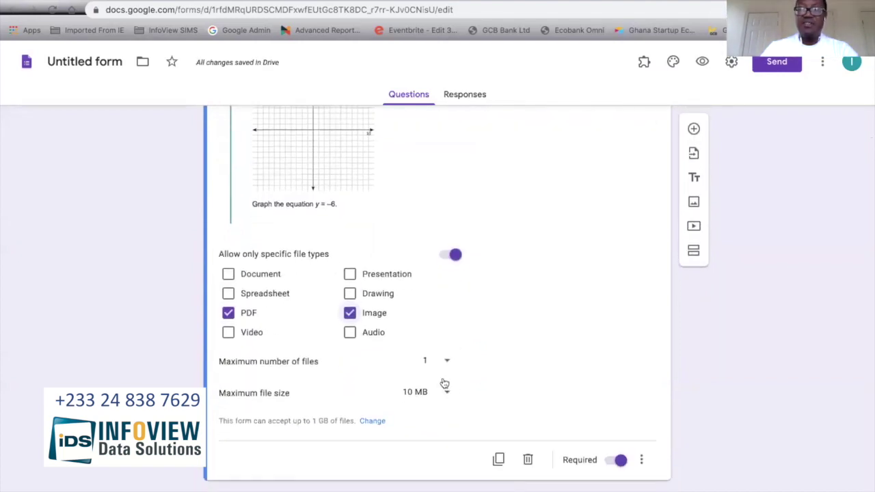
{"action": "scroll", "coordinate": [465, 360], "scroll_direction": "up", "scroll_amount": 2}
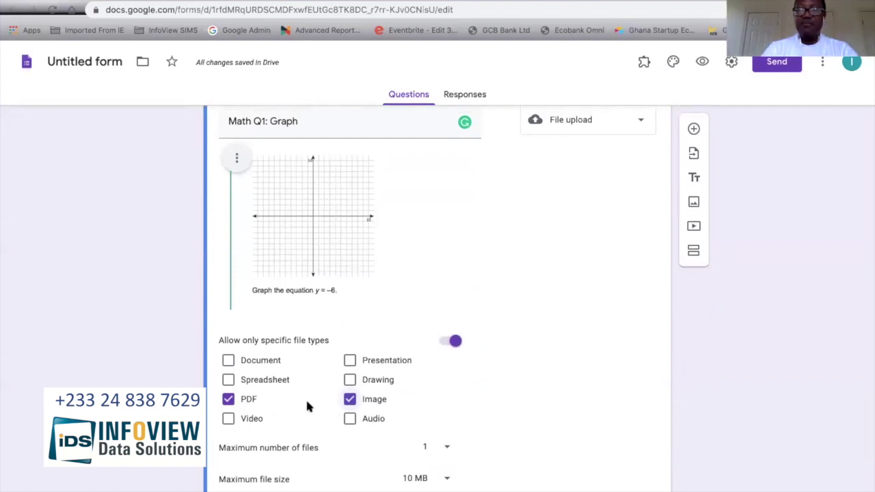
{"action": "scroll", "coordinate": [382, 401], "scroll_direction": "down", "scroll_amount": 1}
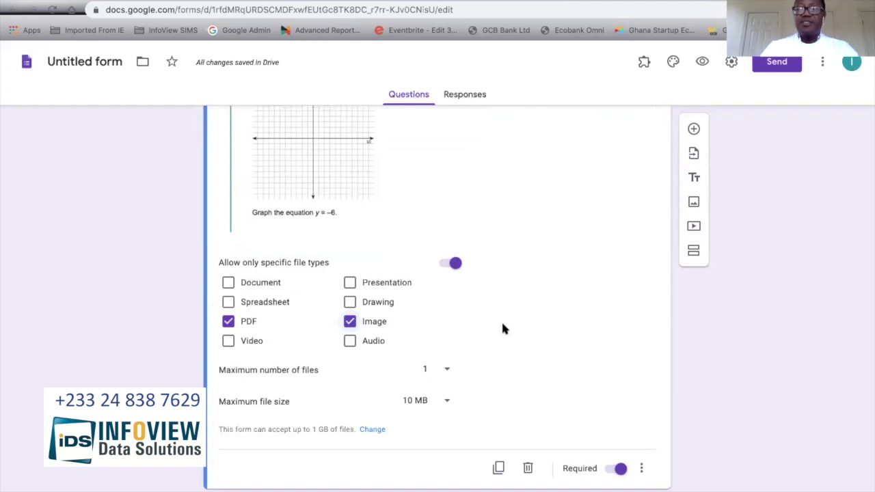
{"action": "scroll", "coordinate": [503, 329], "scroll_direction": "up", "scroll_amount": 2}
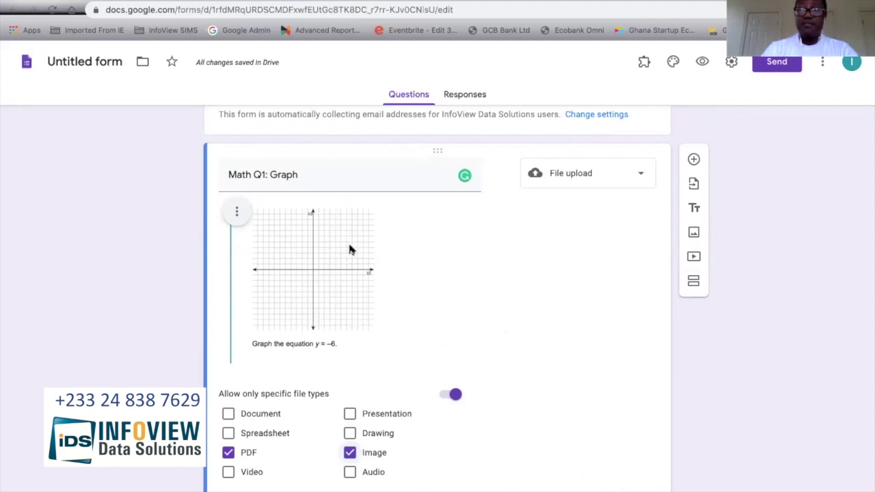
Step: Add a new question below Math Q1 titled 'English Q1: Select the list of adjectives from this list below', correcting typos
{"action": "left_click", "coordinate": [694, 161]}
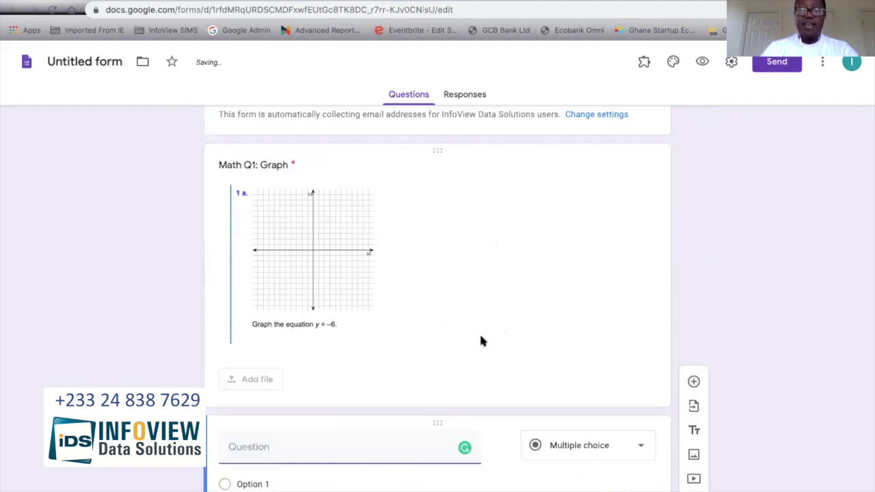
{"action": "type", "text": "English "}
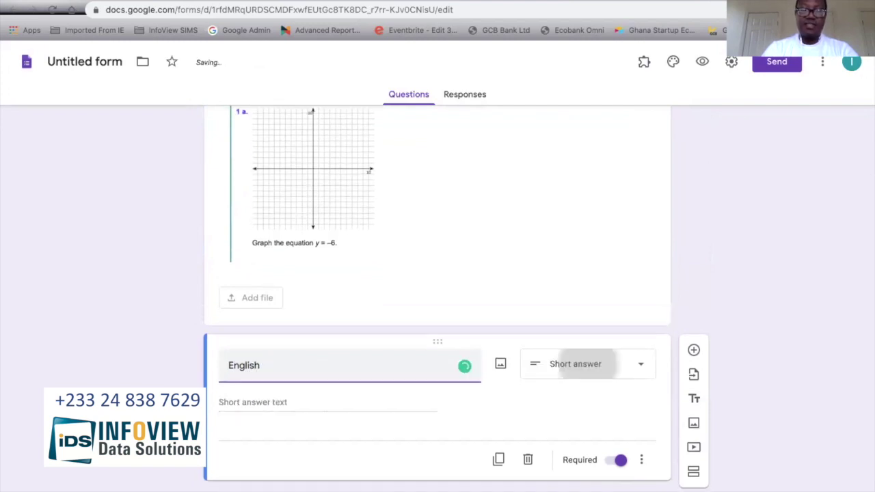
{"action": "type", "text": "Q1:"}
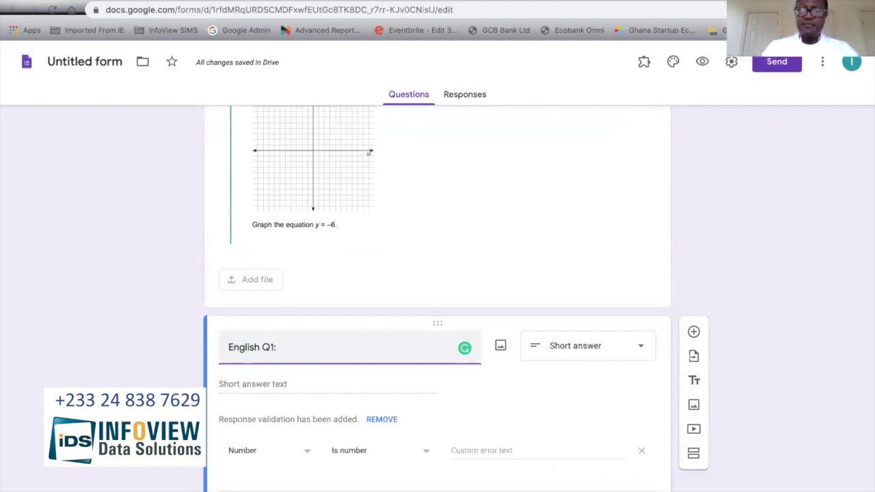
{"action": "type", "text": "ec"}
{"action": "key", "text": "BackSpace"}
{"action": "key", "text": "BackSpace"}
{"action": "key", "text": "BackSpace"}
{"action": "type", "text": "ele"}
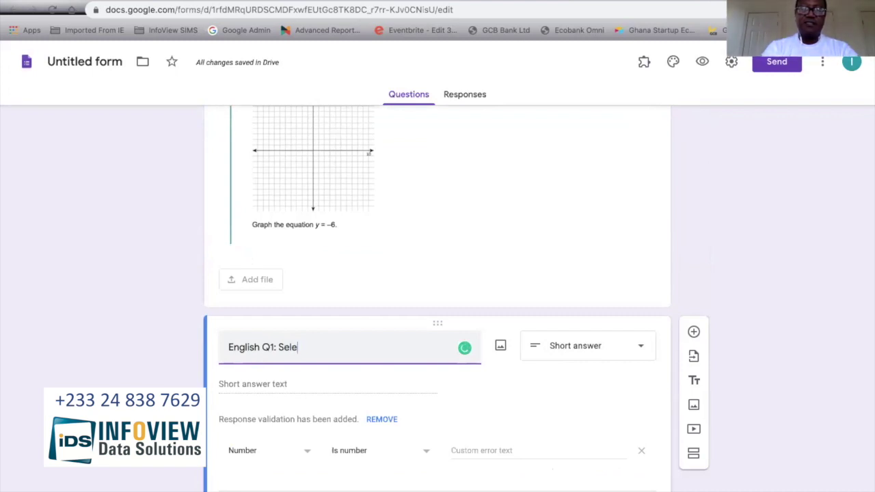
{"action": "type", "text": "ct the "}
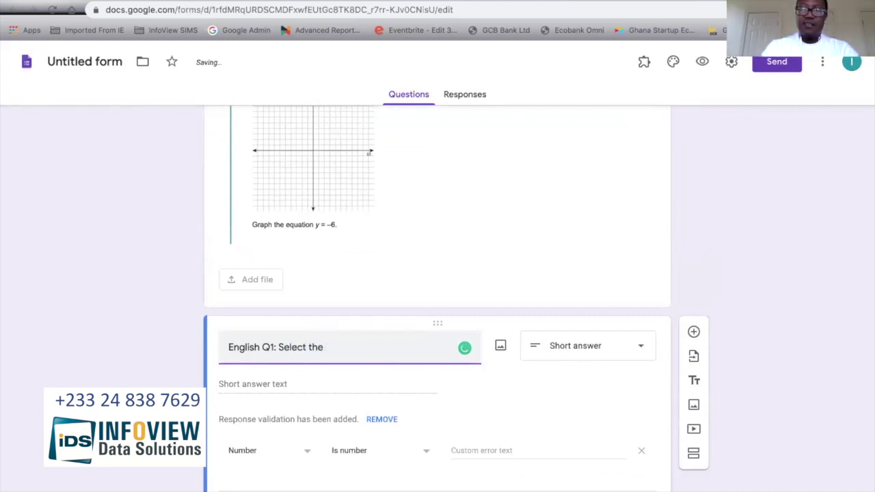
{"action": "type", "text": "list of adj"}
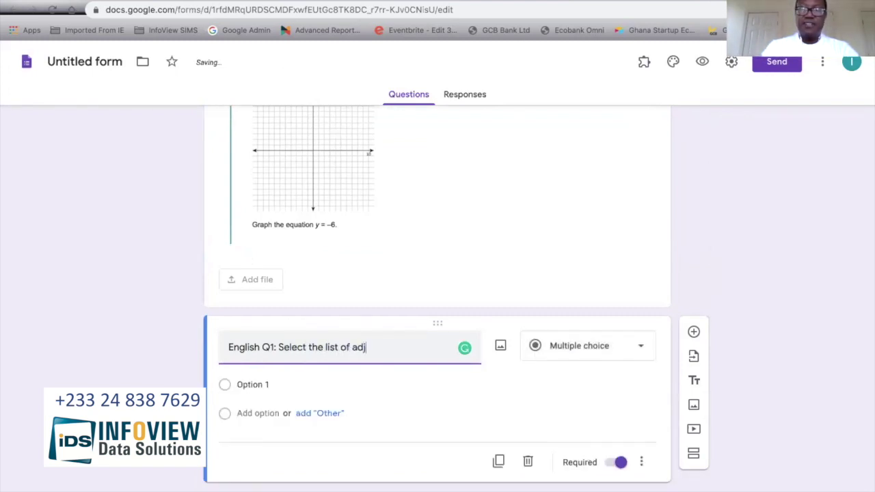
{"action": "type", "text": "uttives from this"}
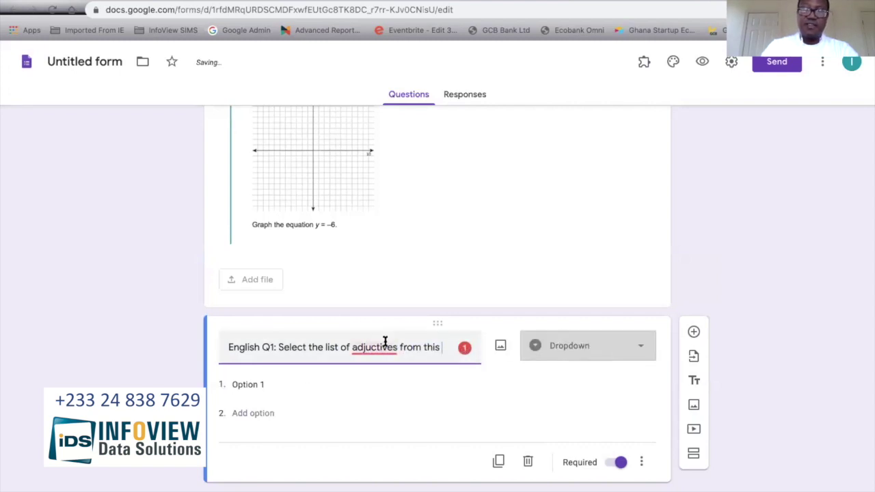
{"action": "mouse_move", "coordinate": [371, 349]}
{"action": "left_click", "coordinate": [377, 369]}
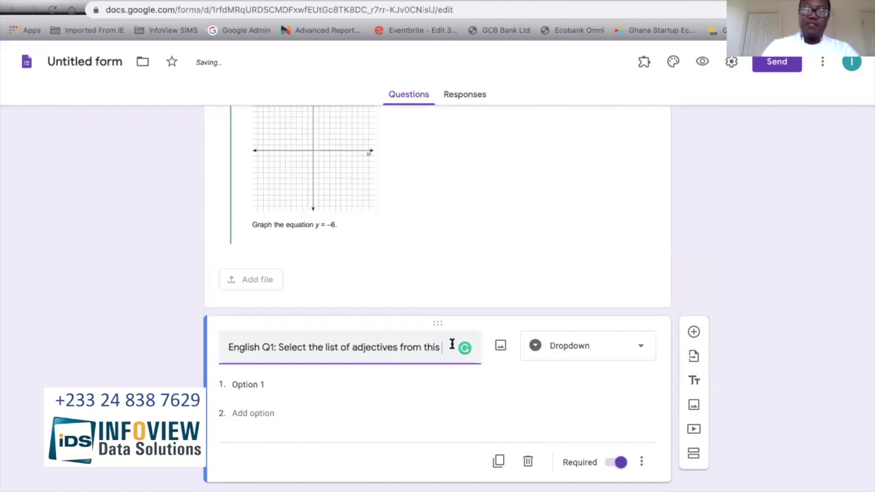
{"action": "type", "text": "list below"}
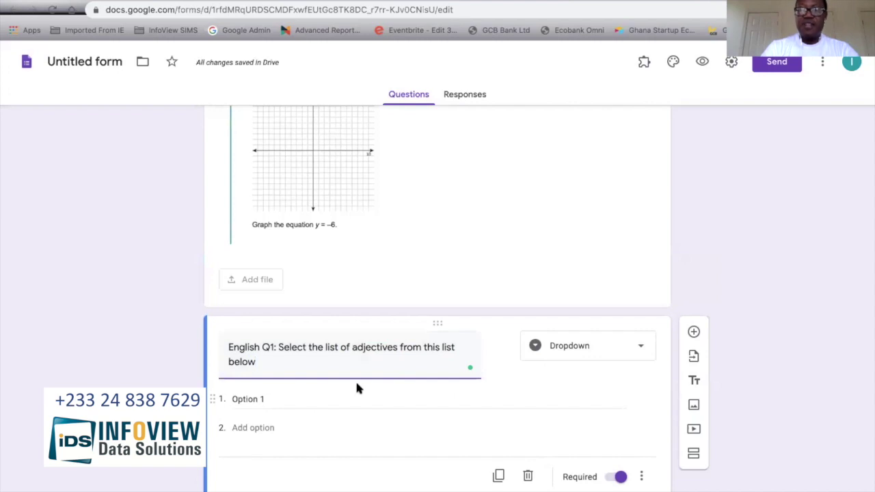
{"action": "scroll", "coordinate": [355, 387], "scroll_direction": "down", "scroll_amount": 1}
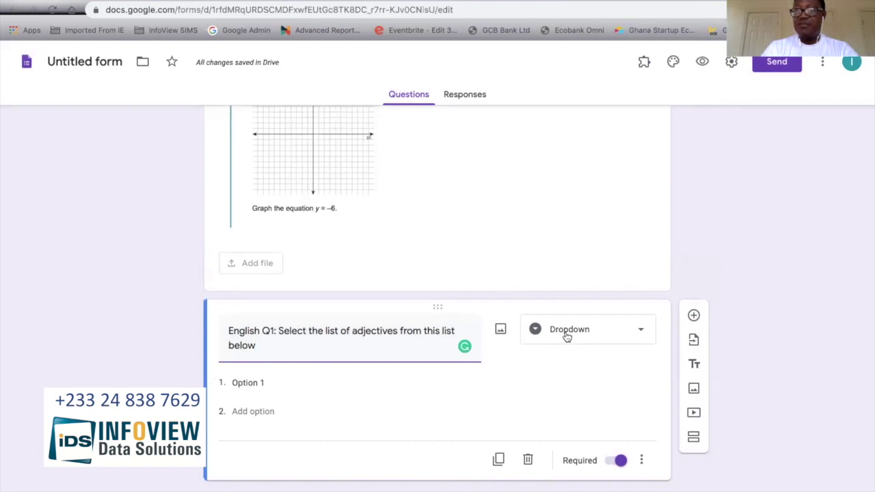
Step: Switch English Q1's question type from Dropdown to Checkboxes
{"action": "left_click", "coordinate": [639, 334]}
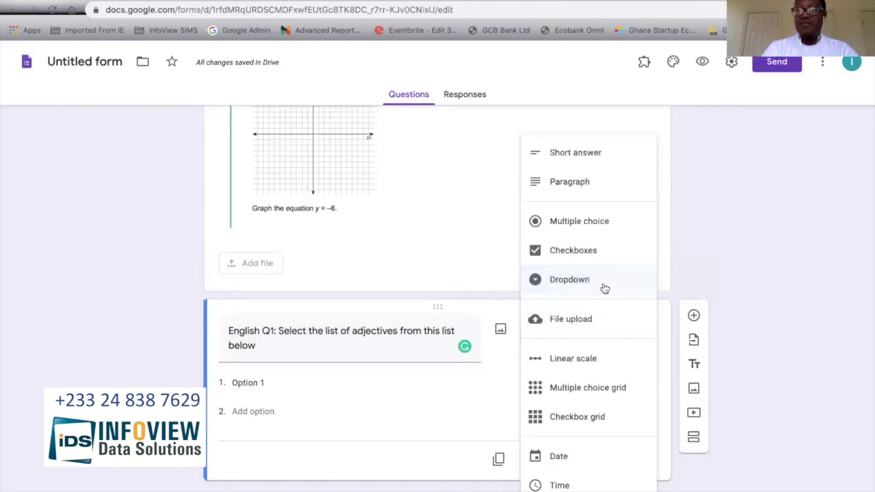
{"action": "left_click", "coordinate": [594, 252]}
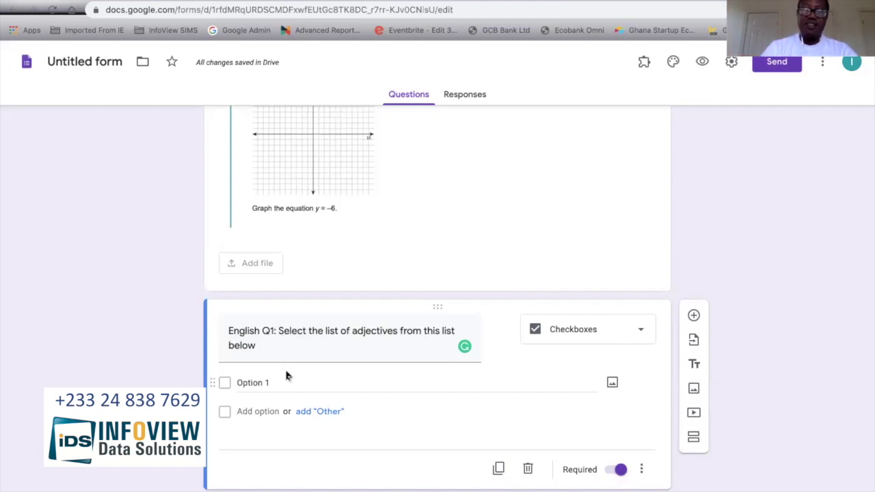
Step: Fill English Q1's checkbox options with Running, Computer, Door and Cat
{"action": "left_click", "coordinate": [272, 380]}
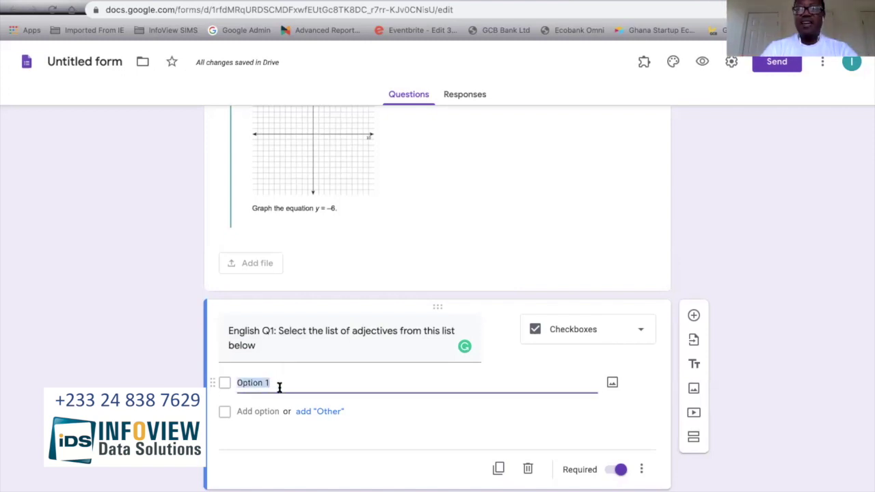
{"action": "type", "text": "Running"}
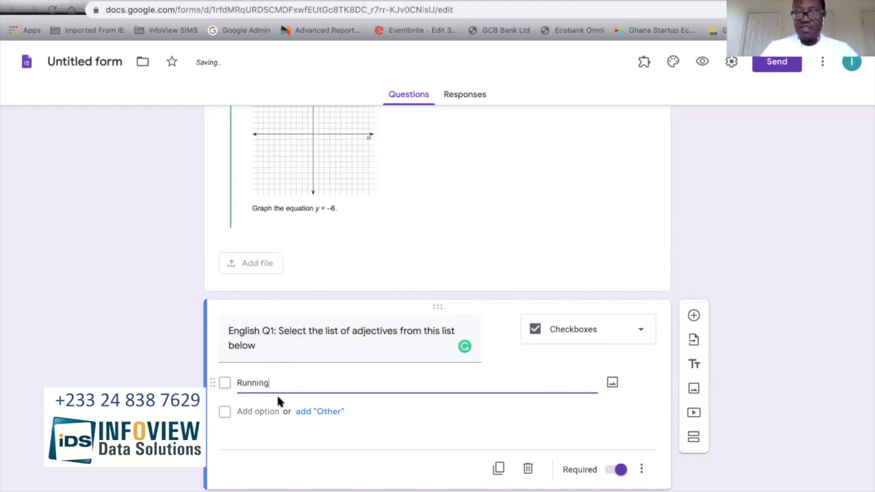
{"action": "left_click", "coordinate": [264, 410]}
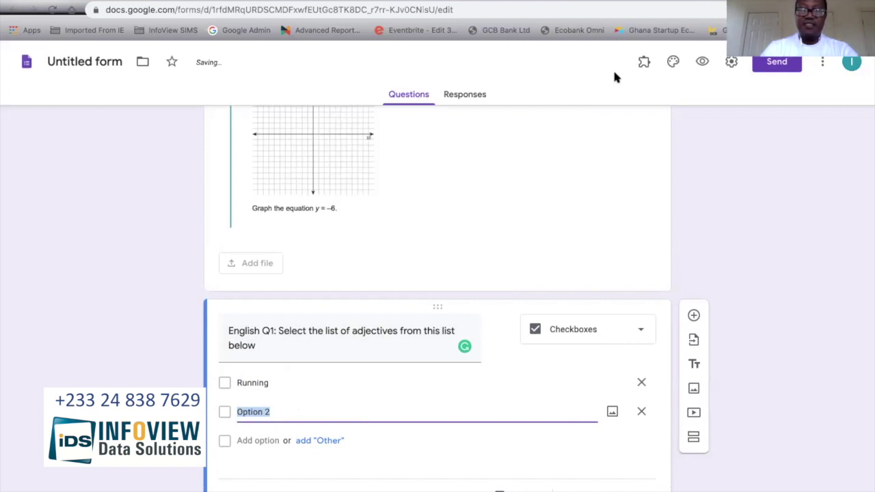
{"action": "type", "text": "Computer"}
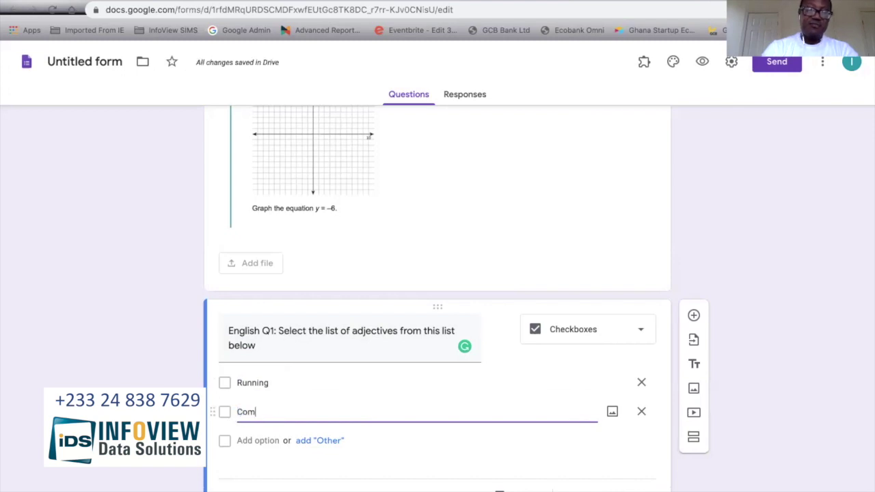
{"action": "left_click", "coordinate": [267, 441]}
{"action": "type", "text": "Door"}
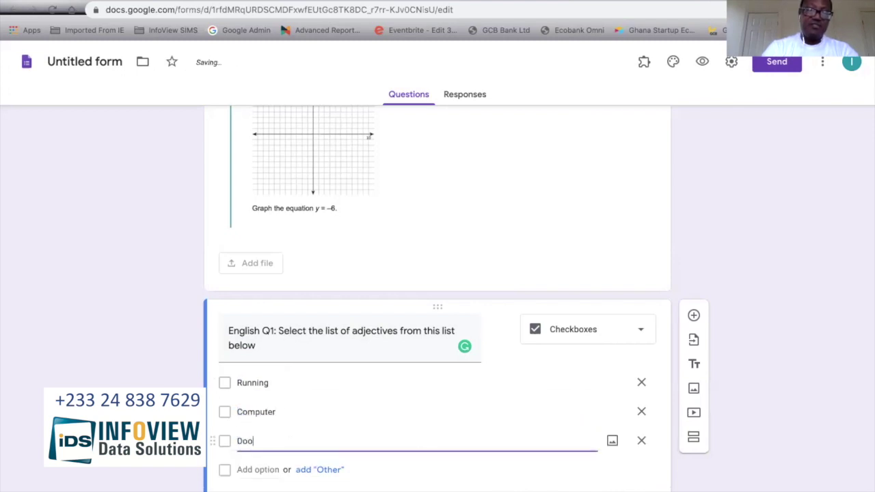
{"action": "left_click", "coordinate": [258, 473]}
{"action": "type", "text": "Cat"}
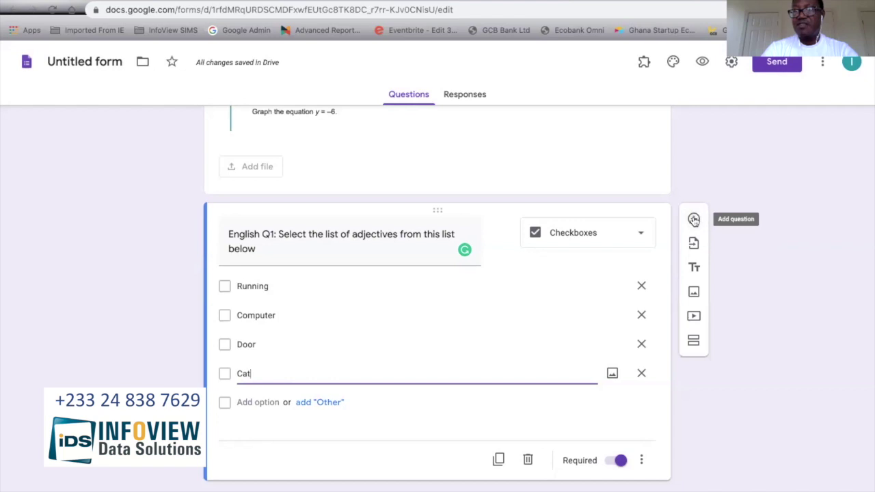
{"action": "left_click", "coordinate": [694, 219]}
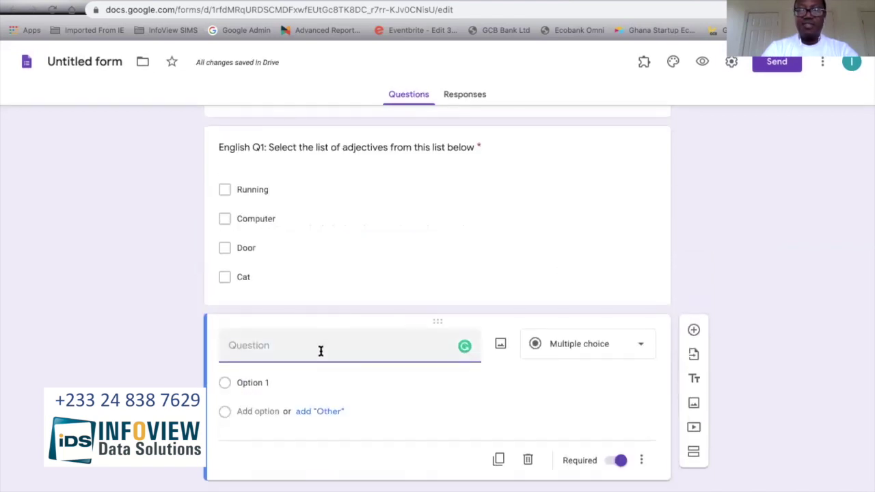
Step: Title the new question 'English Q2: Akua was eating food yesterday'
{"action": "type", "text": "English "}
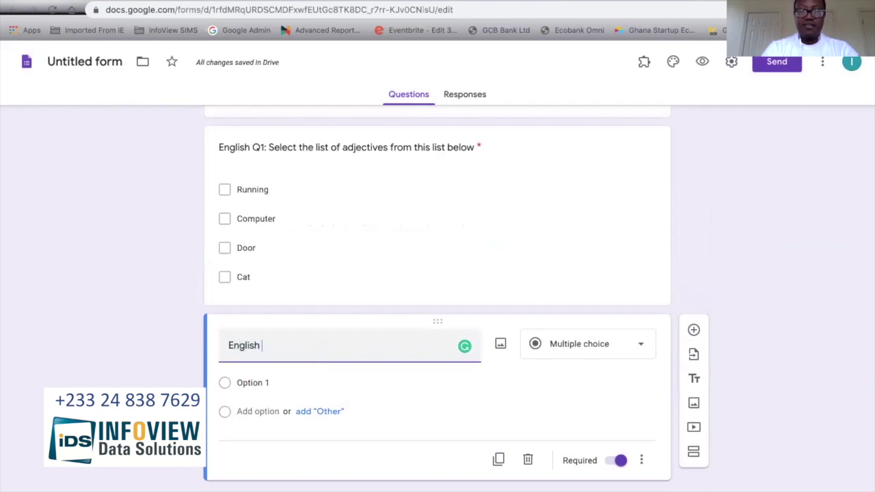
{"action": "type", "text": "Q2:"}
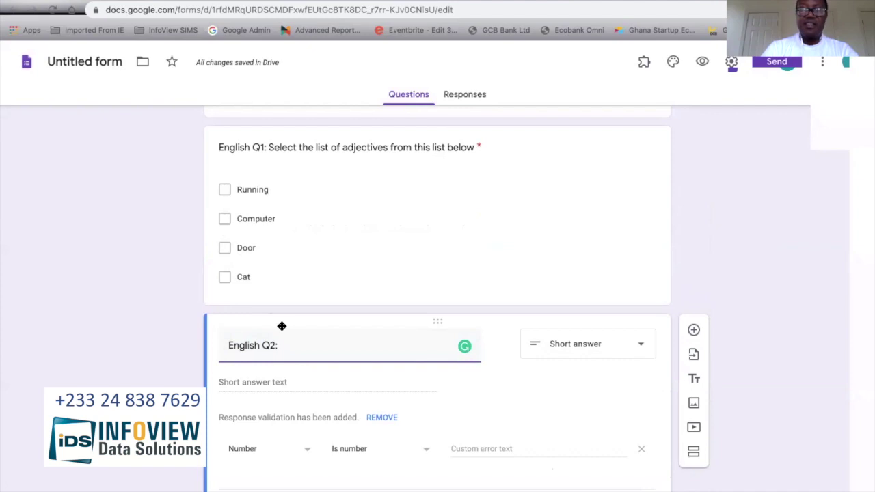
{"action": "type", "text": "Akua was eating food yesterday"}
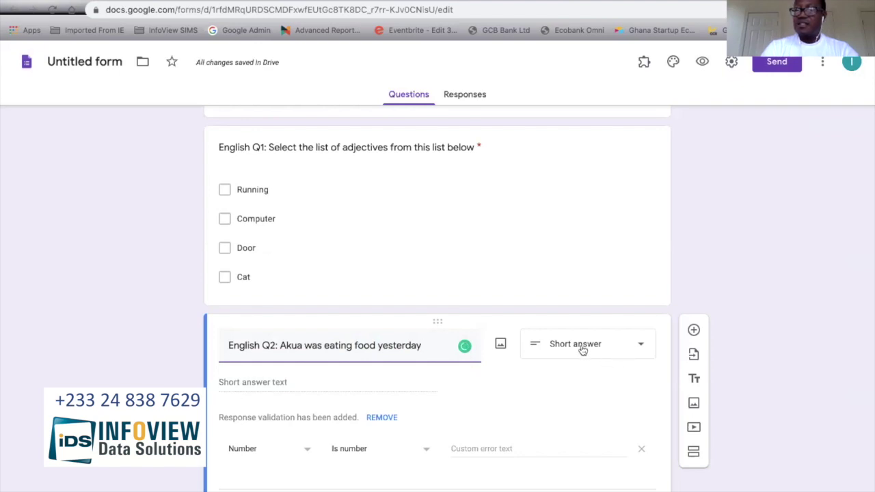
Step: Make English Q2 a Multiple choice question with the answer options She and He
{"action": "left_click", "coordinate": [645, 350]}
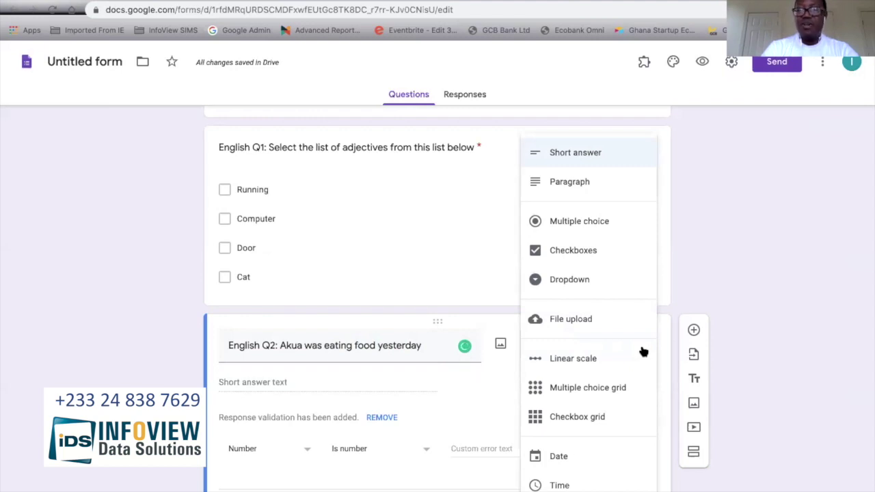
{"action": "left_click", "coordinate": [599, 219]}
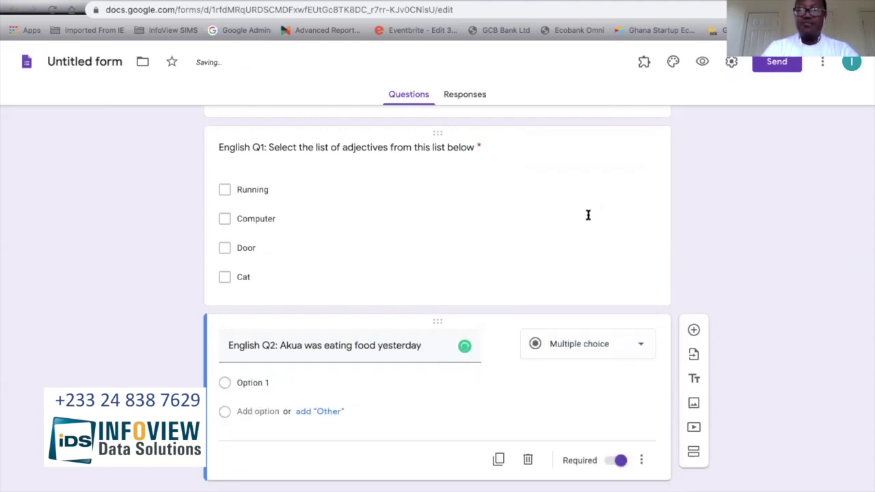
{"action": "left_click", "coordinate": [253, 385]}
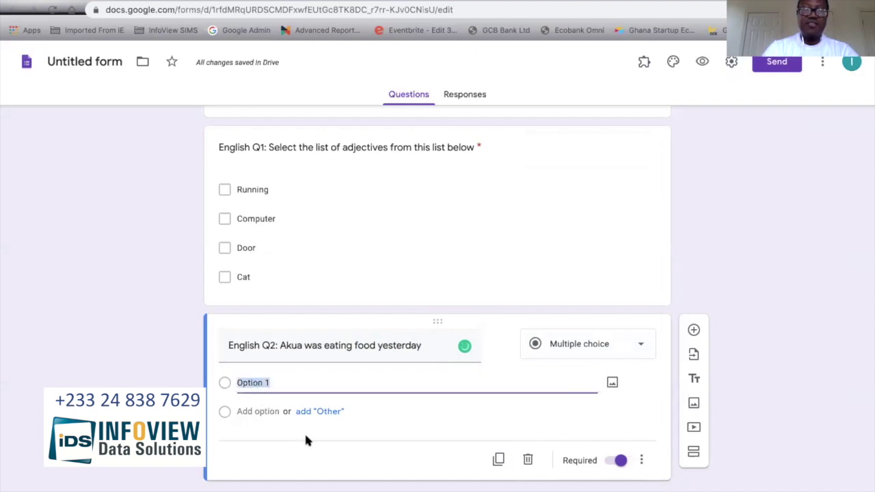
{"action": "type", "text": "She"}
{"action": "left_click", "coordinate": [261, 406]}
{"action": "type", "text": "He"}
{"action": "left_click", "coordinate": [734, 374]}
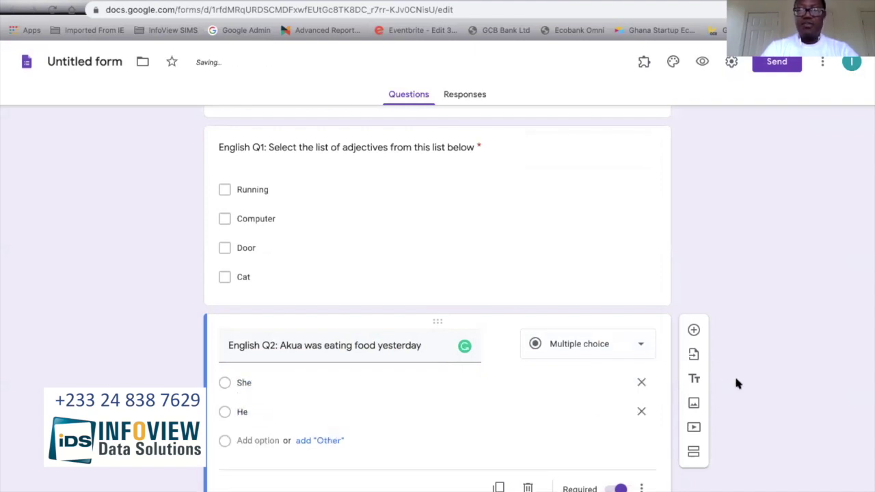
{"action": "scroll", "coordinate": [574, 270], "scroll_direction": "up", "scroll_amount": 1}
{"action": "scroll", "coordinate": [574, 270], "scroll_direction": "down", "scroll_amount": 1}
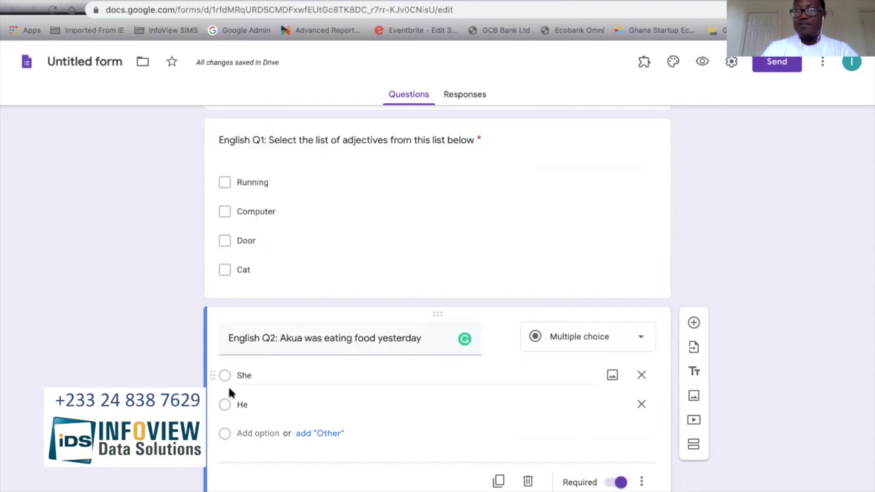
{"action": "scroll", "coordinate": [308, 212], "scroll_direction": "up", "scroll_amount": 2}
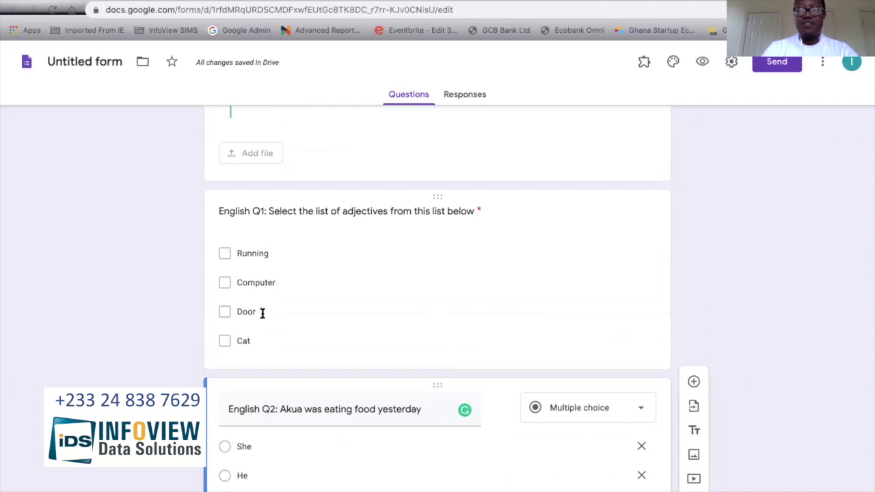
{"action": "scroll", "coordinate": [244, 333], "scroll_direction": "up", "scroll_amount": 5}
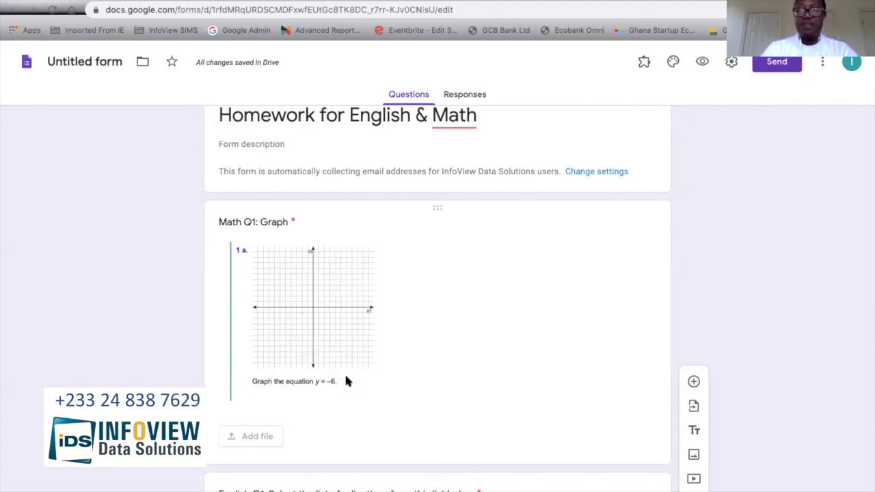
{"action": "scroll", "coordinate": [457, 313], "scroll_direction": "down", "scroll_amount": 2}
{"action": "scroll", "coordinate": [457, 313], "scroll_direction": "up", "scroll_amount": 1}
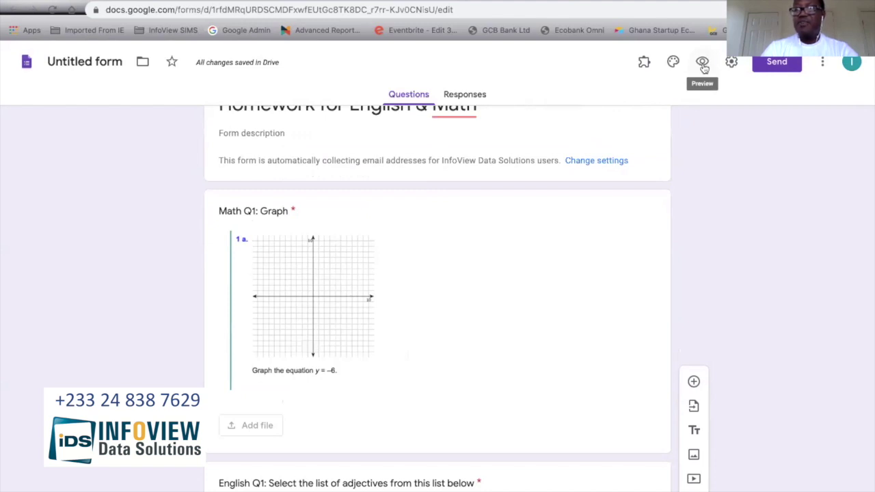
{"action": "left_click", "coordinate": [702, 63]}
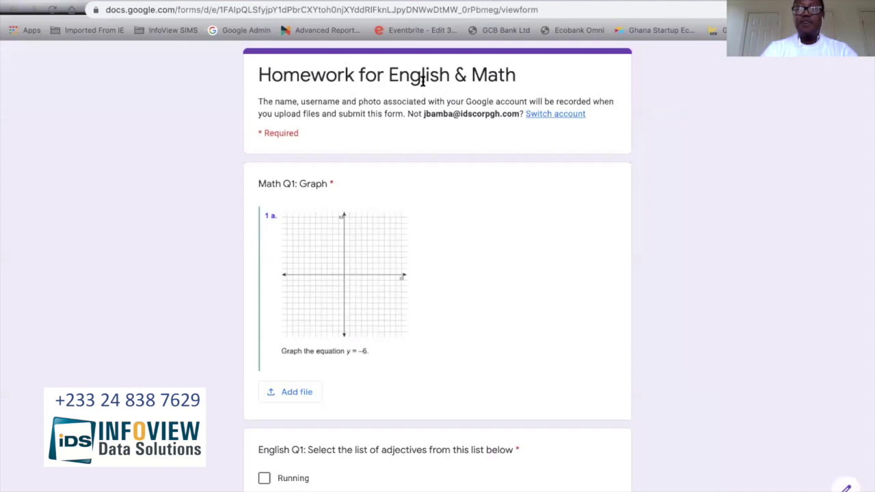
{"action": "scroll", "coordinate": [277, 191], "scroll_direction": "down", "scroll_amount": 1}
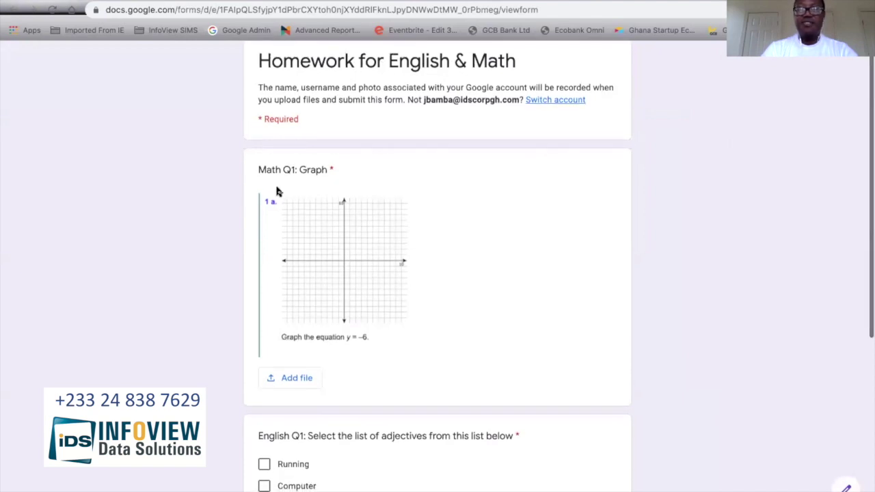
{"action": "scroll", "coordinate": [333, 274], "scroll_direction": "down", "scroll_amount": 1}
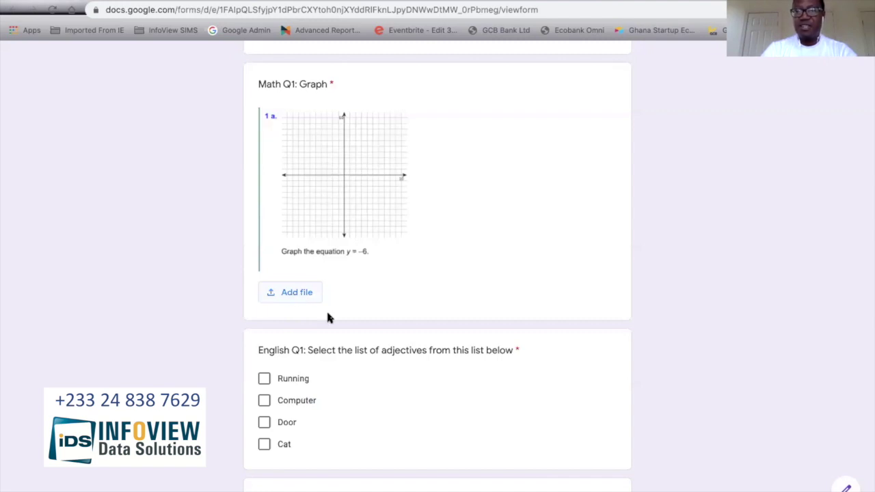
{"action": "scroll", "coordinate": [353, 357], "scroll_direction": "down", "scroll_amount": 3}
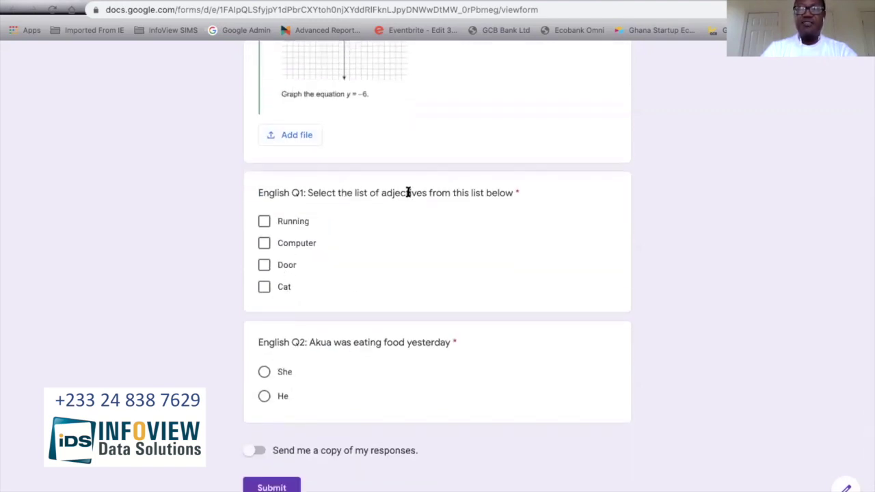
{"action": "left_click", "coordinate": [264, 242]}
{"action": "left_click", "coordinate": [264, 266]}
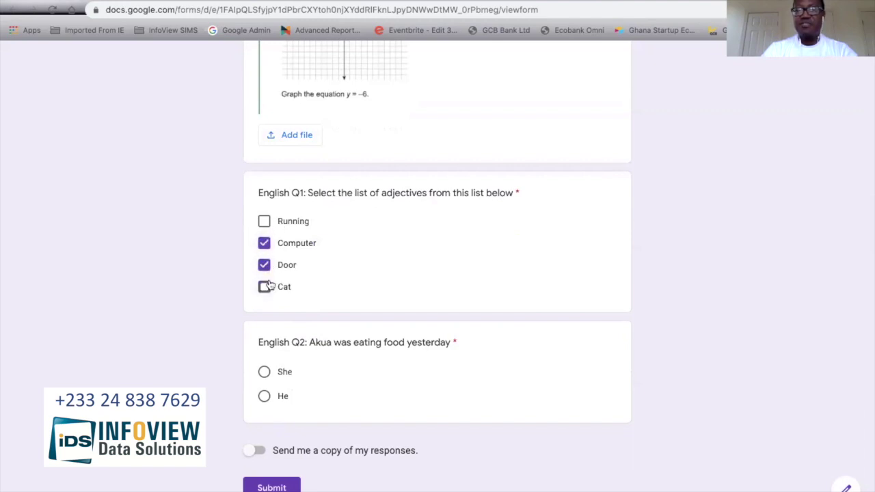
{"action": "left_click", "coordinate": [266, 286]}
{"action": "left_click", "coordinate": [266, 265]}
{"action": "left_click", "coordinate": [265, 242]}
{"action": "left_click", "coordinate": [266, 287]}
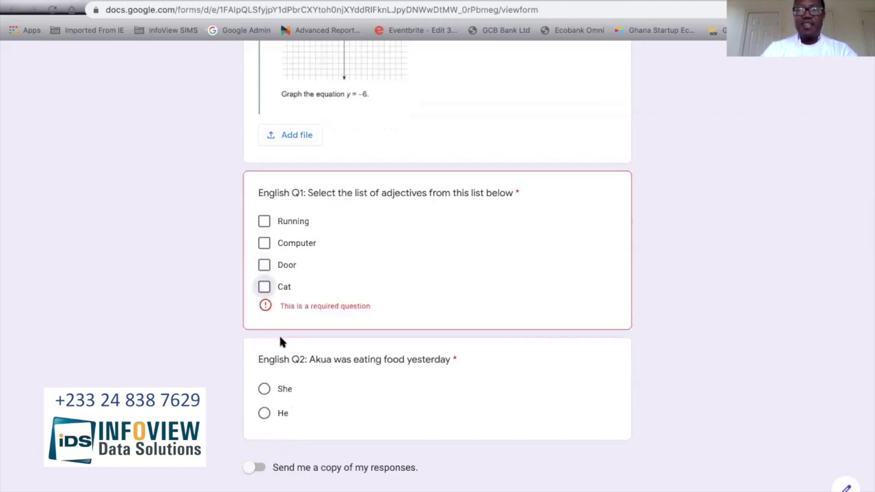
{"action": "scroll", "coordinate": [287, 397], "scroll_direction": "down", "scroll_amount": 1}
{"action": "left_click", "coordinate": [265, 344]}
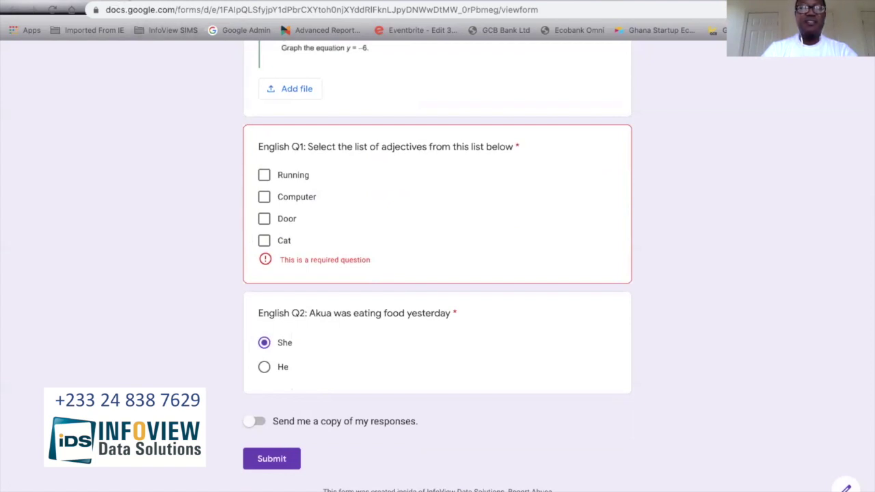
{"action": "key", "text": "ctrl+Tab"}
Step: Add English Q3 below English Q2: a short story about Jeff falling, asking 'How did Jeff fall?'
{"action": "scroll", "coordinate": [429, 404], "scroll_direction": "down", "scroll_amount": 4}
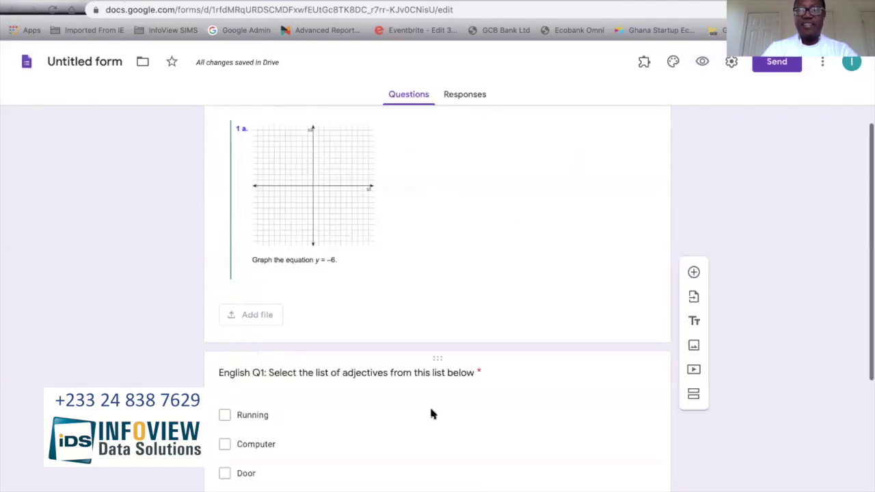
{"action": "scroll", "coordinate": [431, 409], "scroll_direction": "down", "scroll_amount": 2}
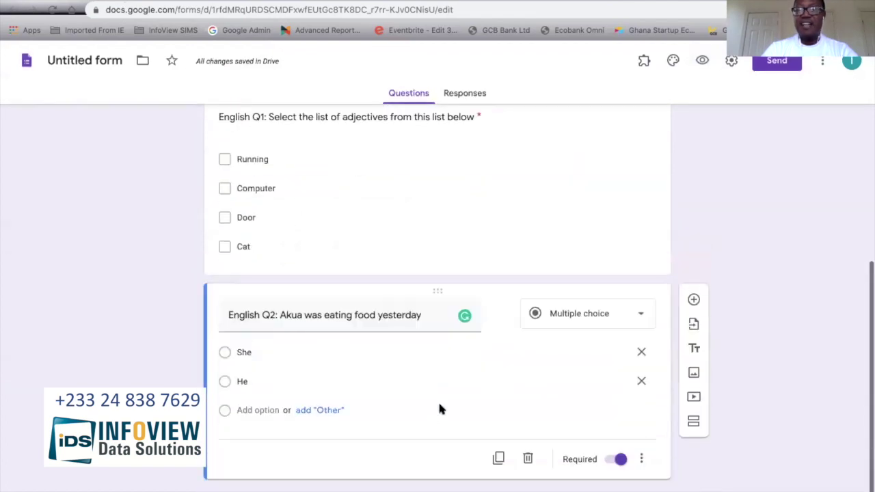
{"action": "left_click", "coordinate": [693, 301]}
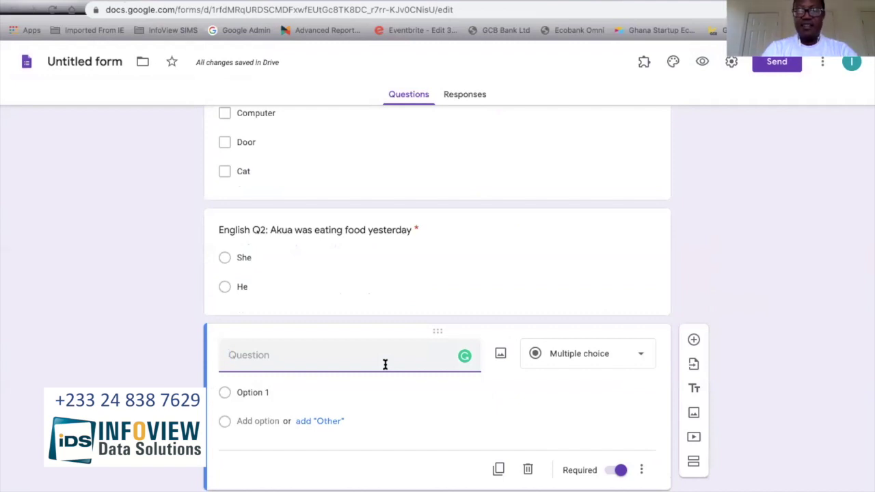
{"action": "type", "text": "English"}
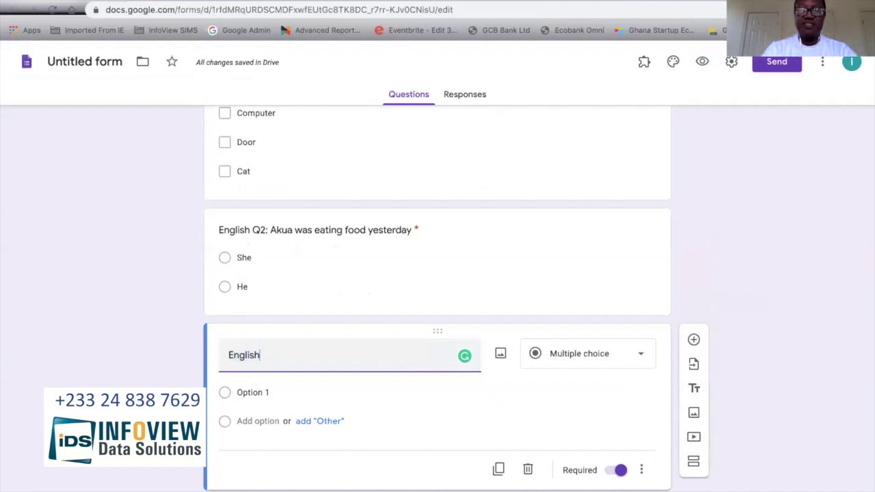
{"action": "type", "text": " Q3:"}
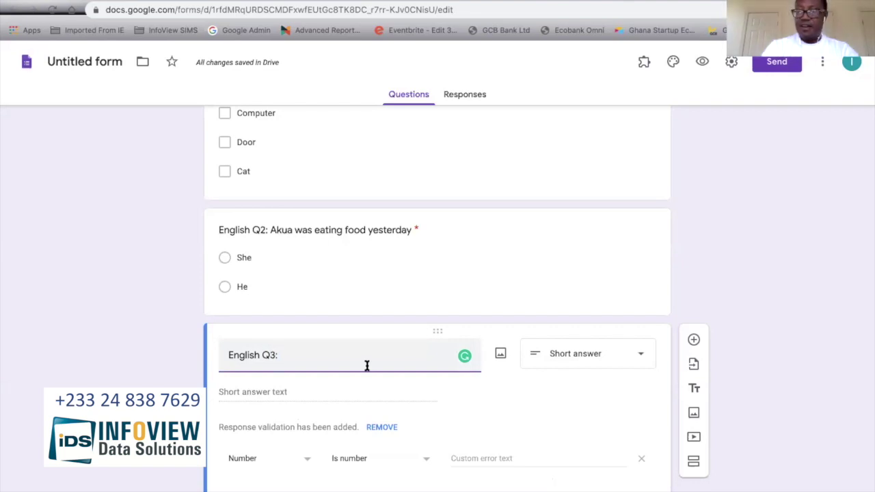
{"action": "type", "text": "Sotr"}
{"action": "type", "text": "hor"}
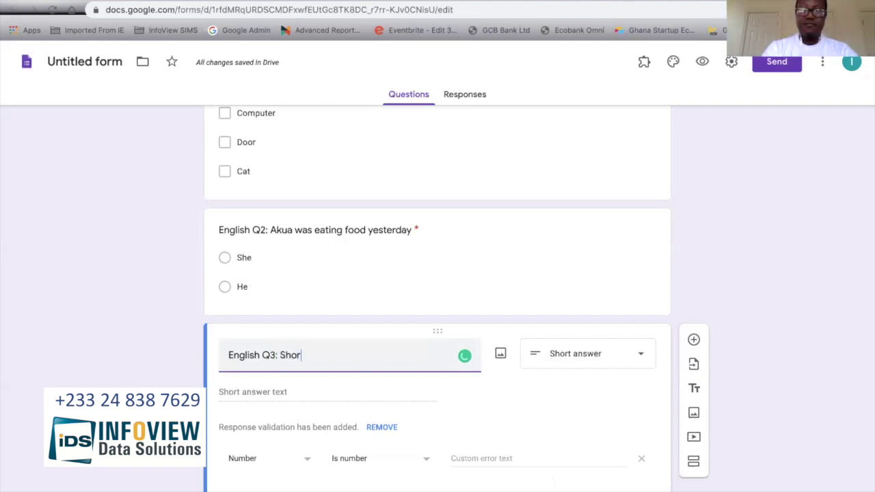
{"action": "type", "text": "t story: "}
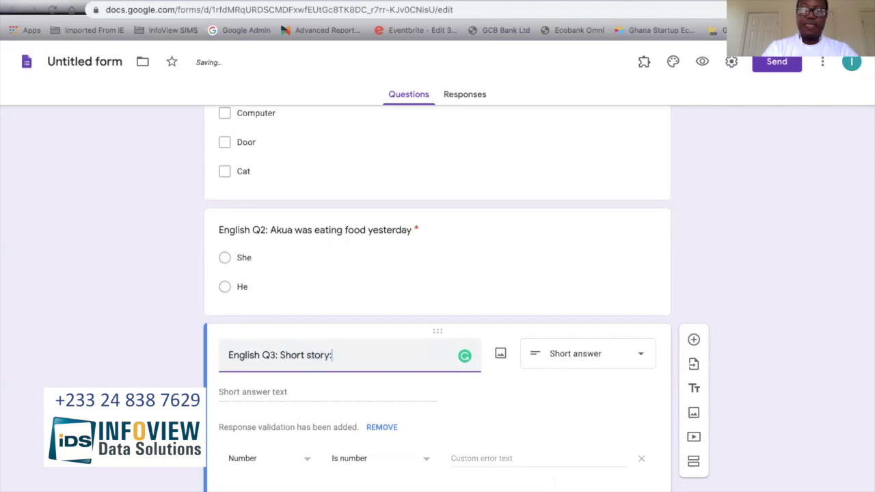
{"action": "type", "text": "Jef"}
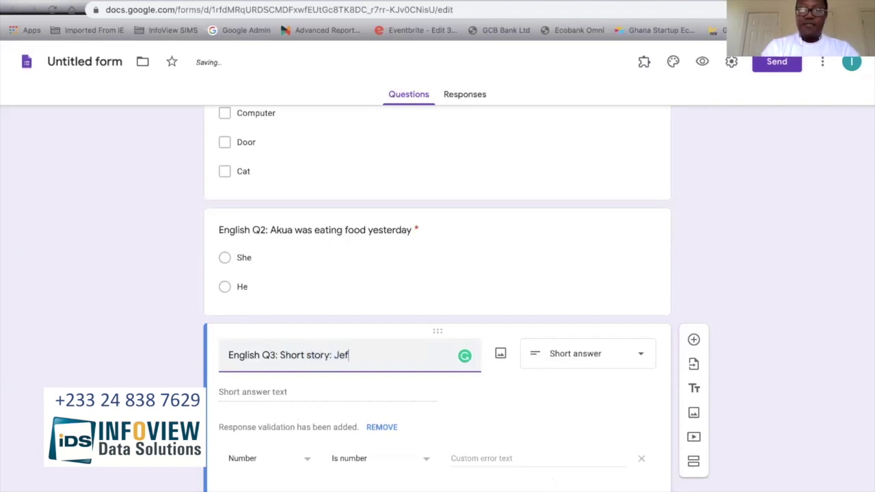
{"action": "type", "text": "f was ru"}
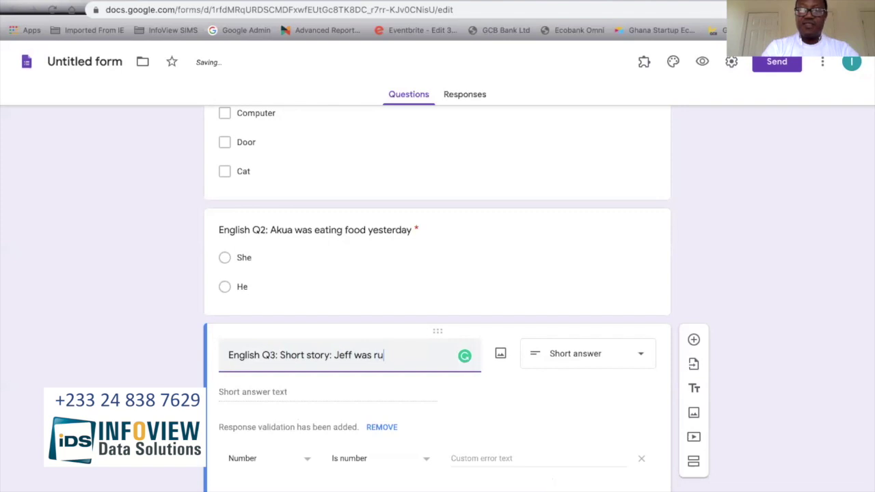
{"action": "type", "text": "nning yester"}
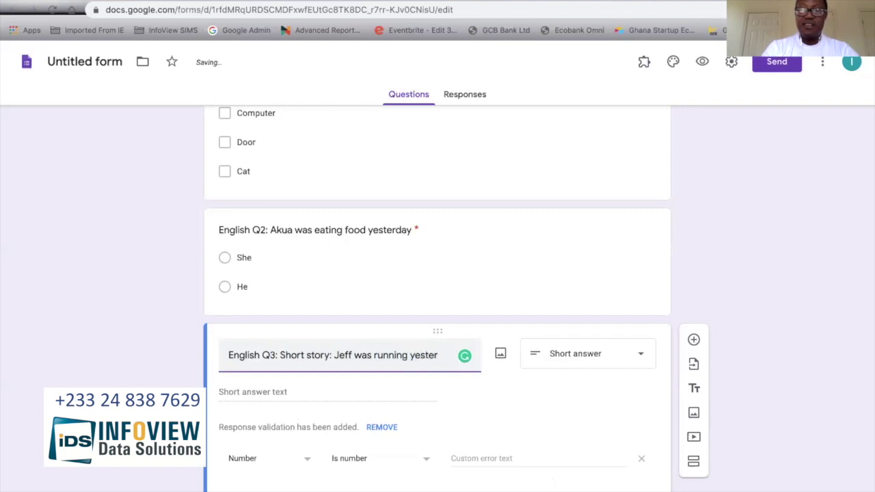
{"action": "type", "text": "day and fell. Hewa"}
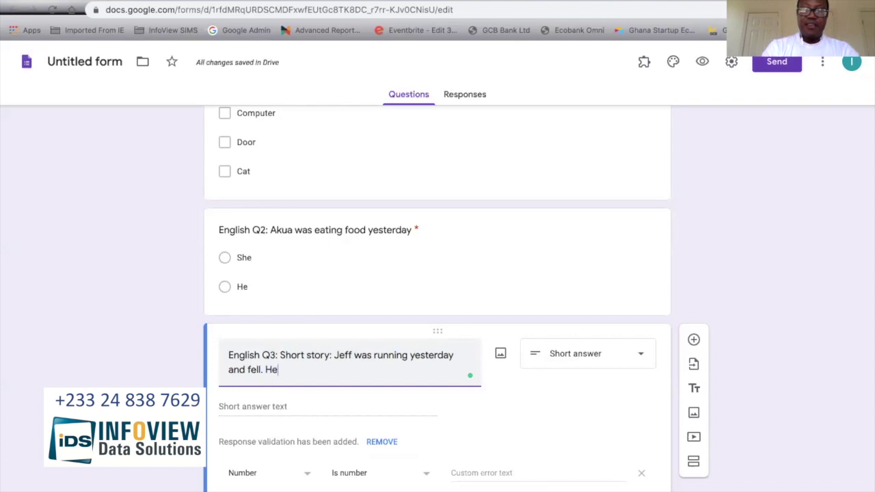
{"action": "key", "text": "BackSpace"}
{"action": "key", "text": "BackSpace"}
{"action": "key", "text": "BackSpace"}
{"action": "type", "text": "was also"}
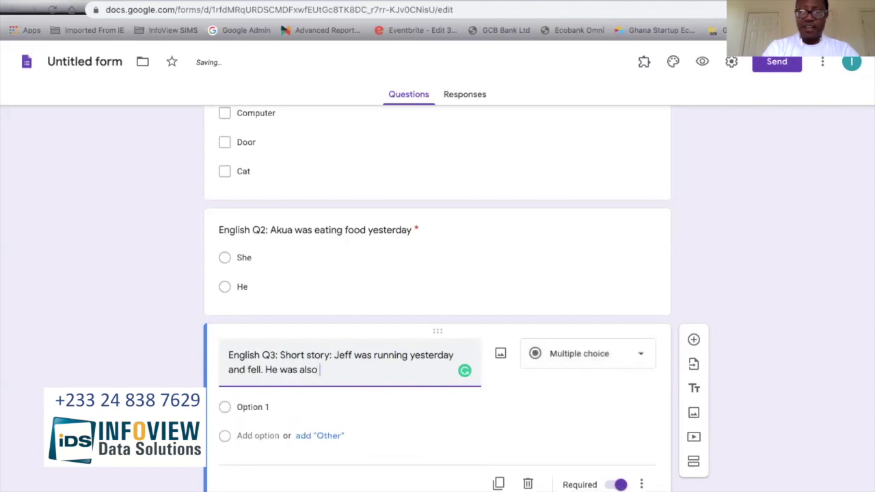
{"action": "type", "text": " treate"}
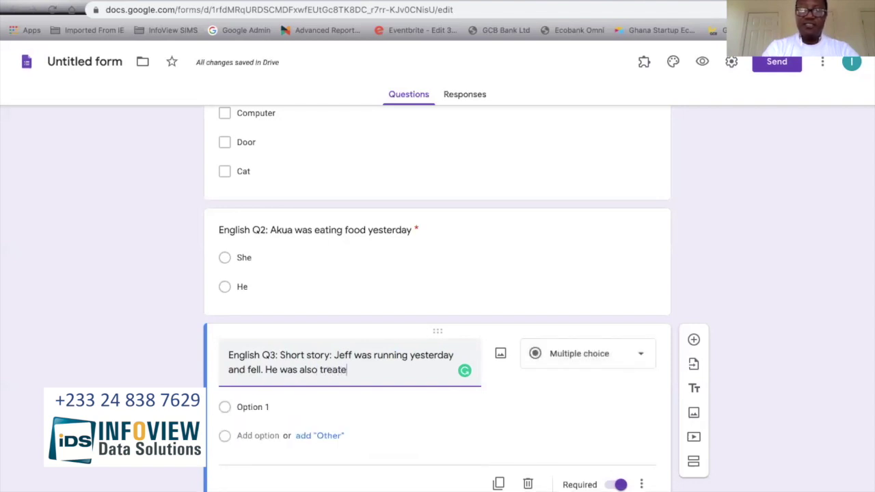
{"action": "type", "text": "d for his "}
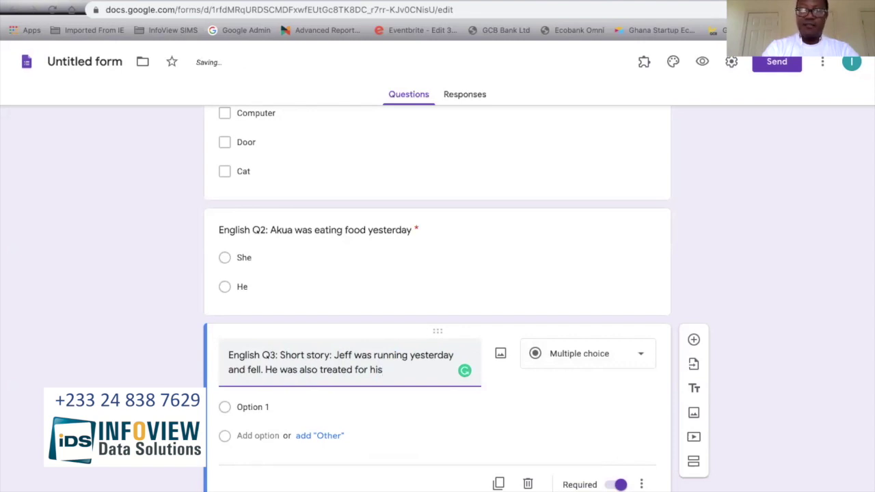
{"action": "type", "text": "han"}
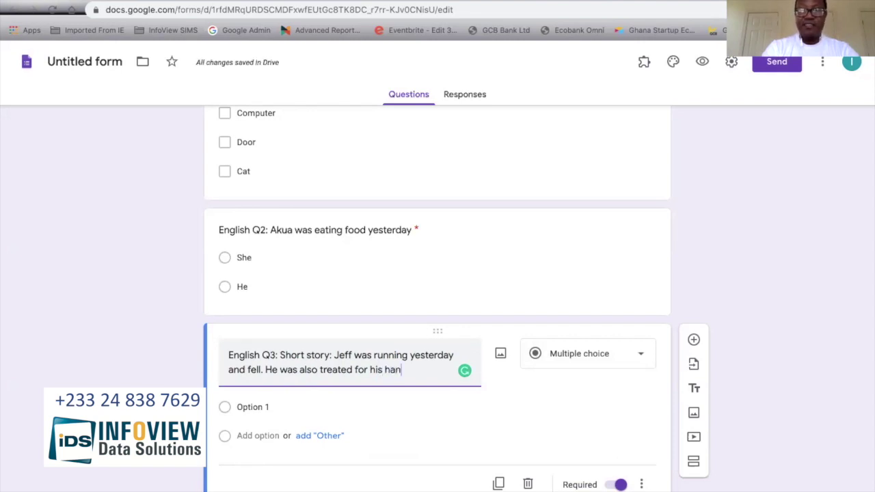
{"action": "type", "text": "d. How wdid"}
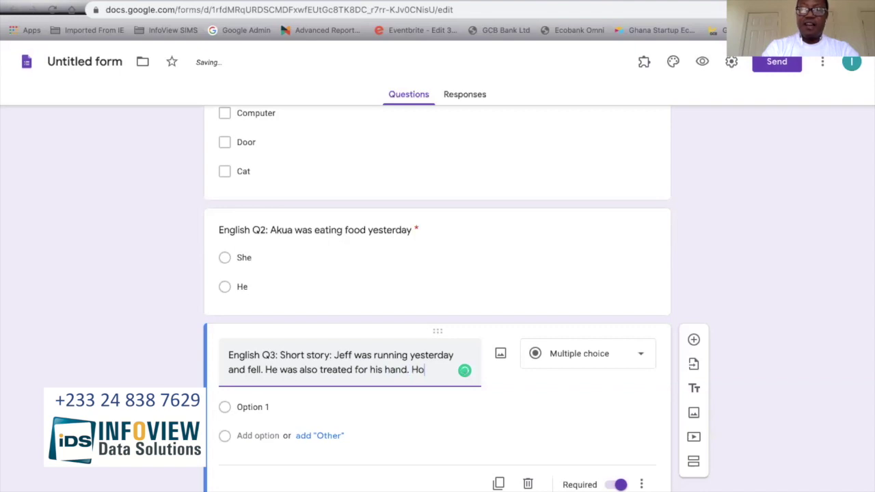
{"action": "key", "text": "BackSpace"}
{"action": "key", "text": "BackSpace"}
{"action": "key", "text": "BackSpace"}
{"action": "key", "text": "BackSpace"}
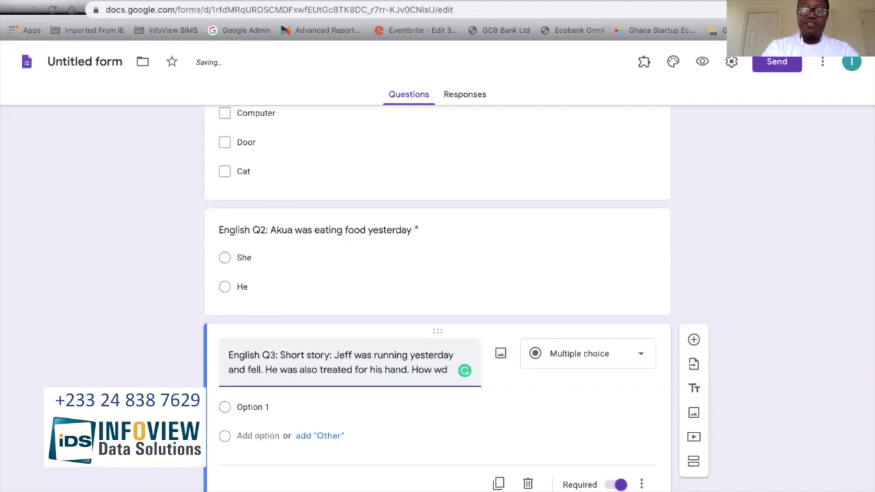
{"action": "type", "text": "did Jeff fall."}
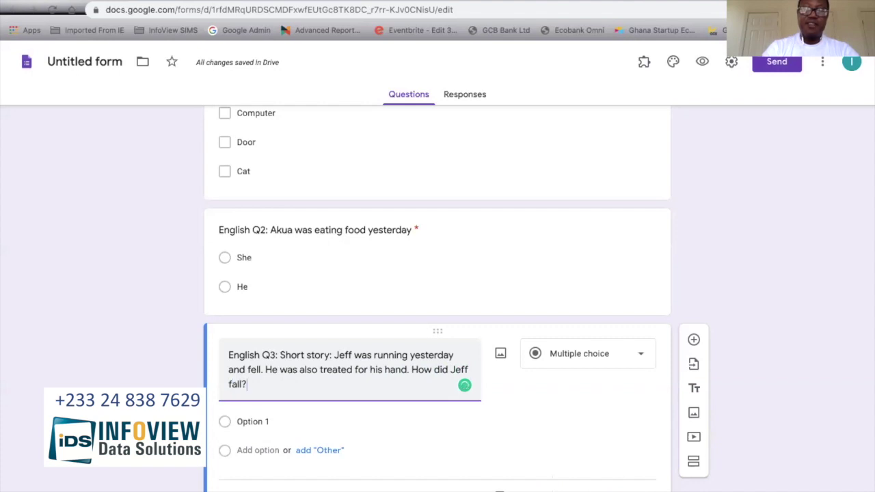
Step: Set English Q3 to Short answer and reload the form's live respondent preview
{"action": "left_click", "coordinate": [616, 356]}
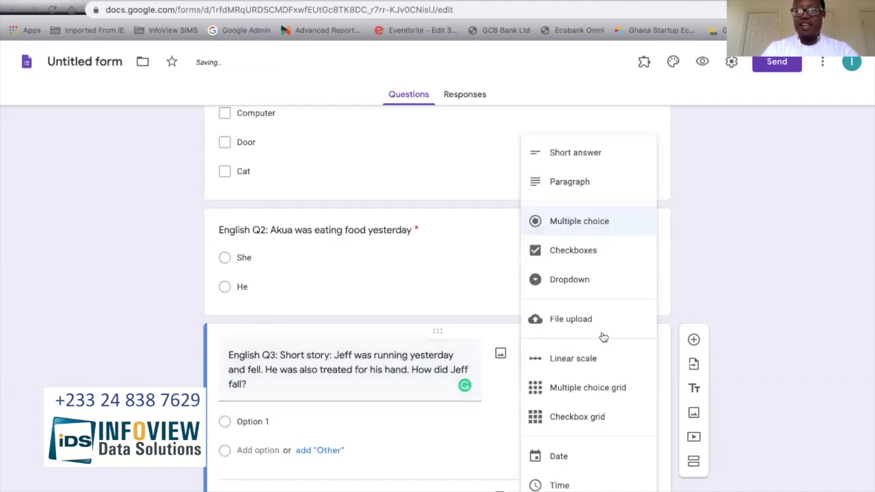
{"action": "left_click", "coordinate": [581, 159]}
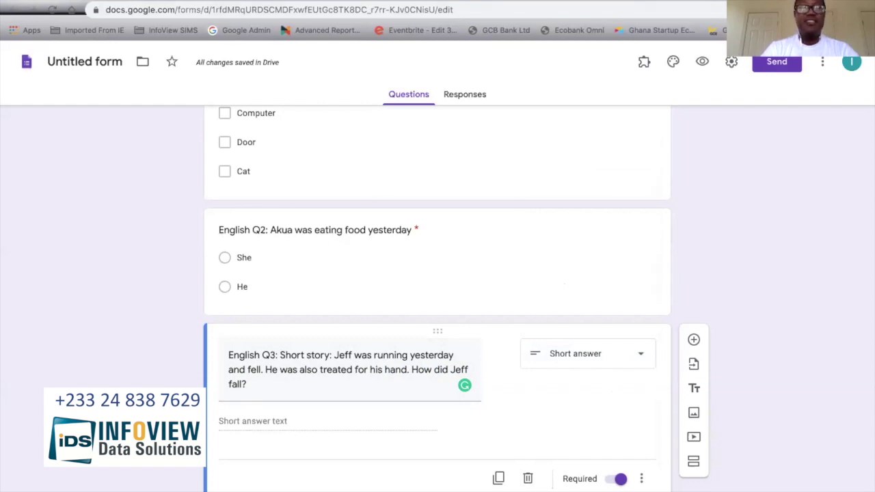
{"action": "left_click", "coordinate": [212, 4]}
{"action": "scroll", "coordinate": [300, 136], "scroll_direction": "up", "scroll_amount": 4}
{"action": "scroll", "coordinate": [299, 137], "scroll_direction": "up", "scroll_amount": 1}
{"action": "left_click", "coordinate": [52, 9]}
Step: Reload the preview and type a test answer into English Q3's short-answer box
{"action": "left_click", "coordinate": [527, 162]}
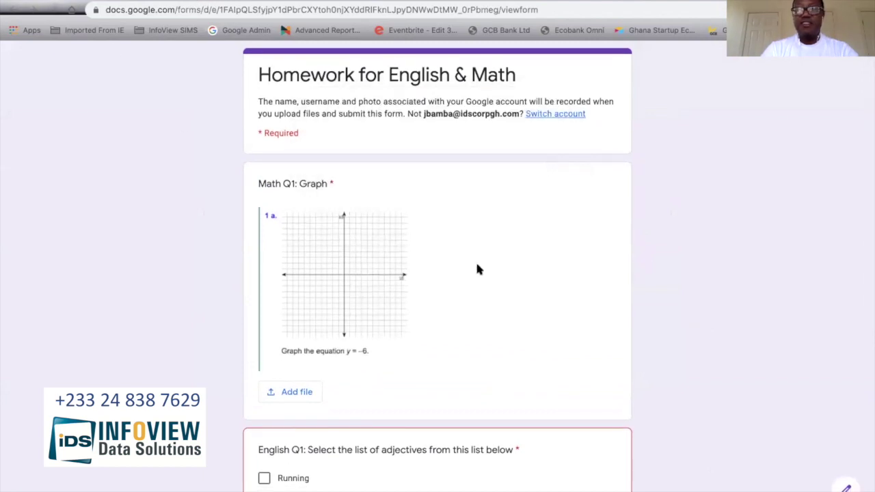
{"action": "scroll", "coordinate": [476, 272], "scroll_direction": "down", "scroll_amount": 6}
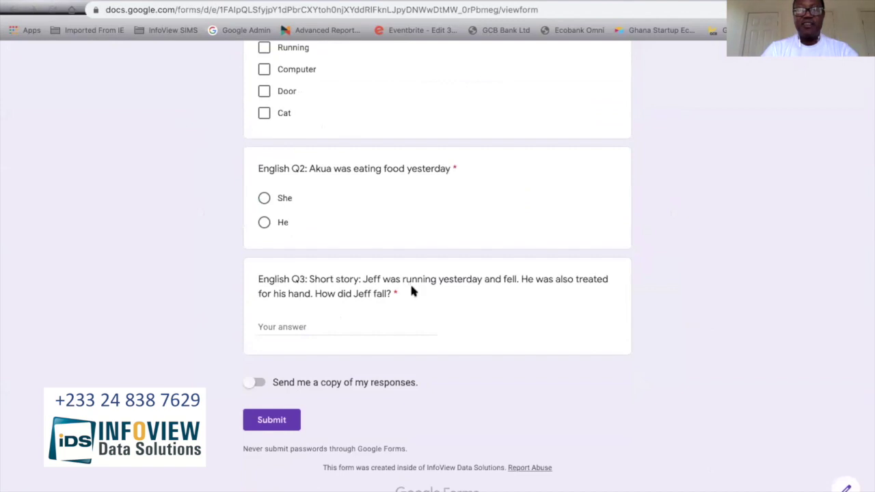
{"action": "left_click", "coordinate": [305, 326]}
{"action": "type", "text": "dfadsfasdfasdfasfasdfasdfasdfasdfasdfasdf"}
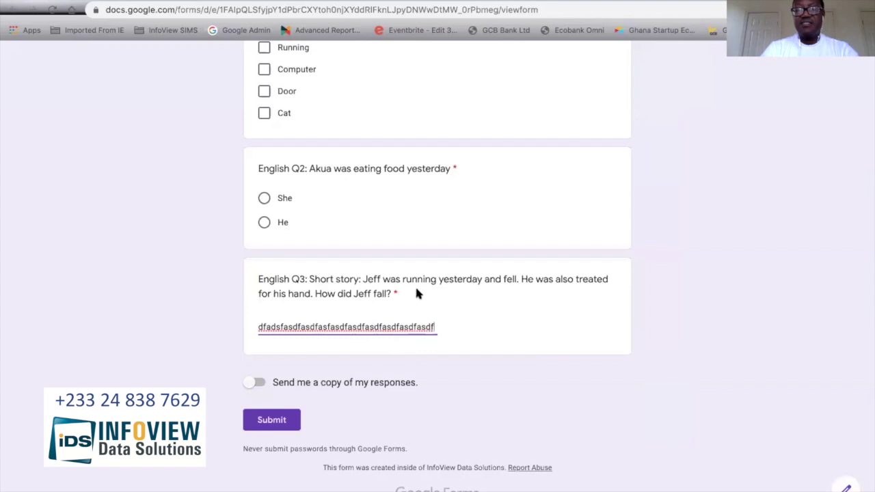
Step: Close the preview tab, bringing up Chrome's Leave site? prompt
{"action": "scroll", "coordinate": [416, 290], "scroll_direction": "up", "scroll_amount": 4}
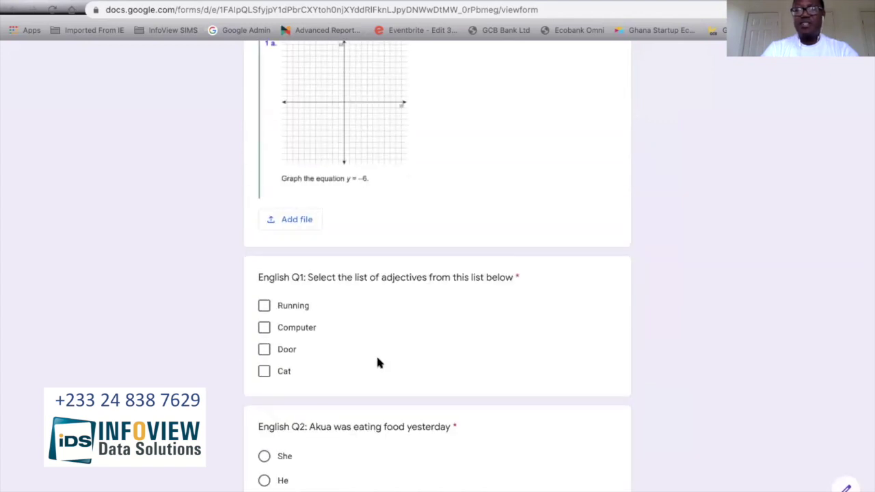
{"action": "scroll", "coordinate": [379, 362], "scroll_direction": "up", "scroll_amount": 2}
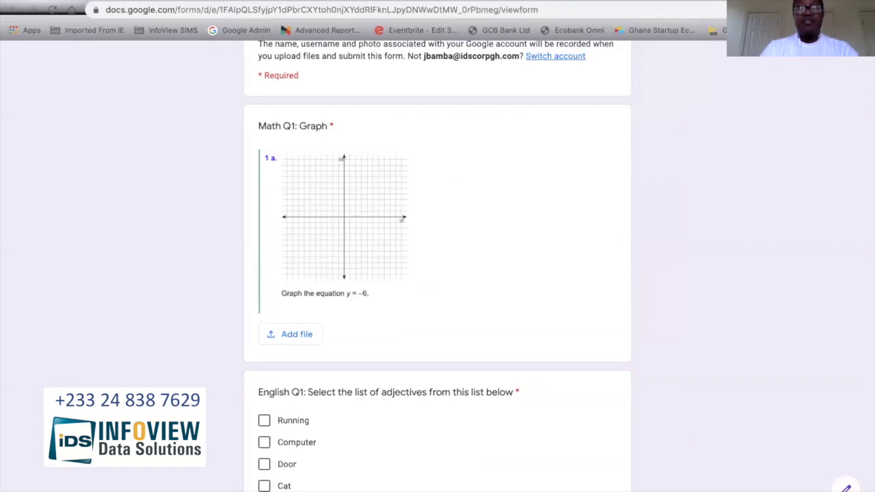
{"action": "left_click", "coordinate": [208, 1]}
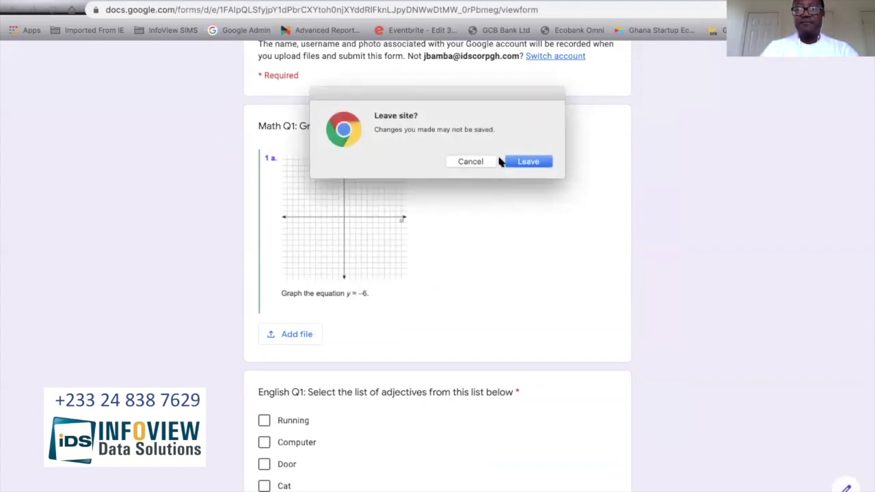
Step: Leave the preview without saving answers and switch the editor to the Responses tab
{"action": "left_click", "coordinate": [522, 161]}
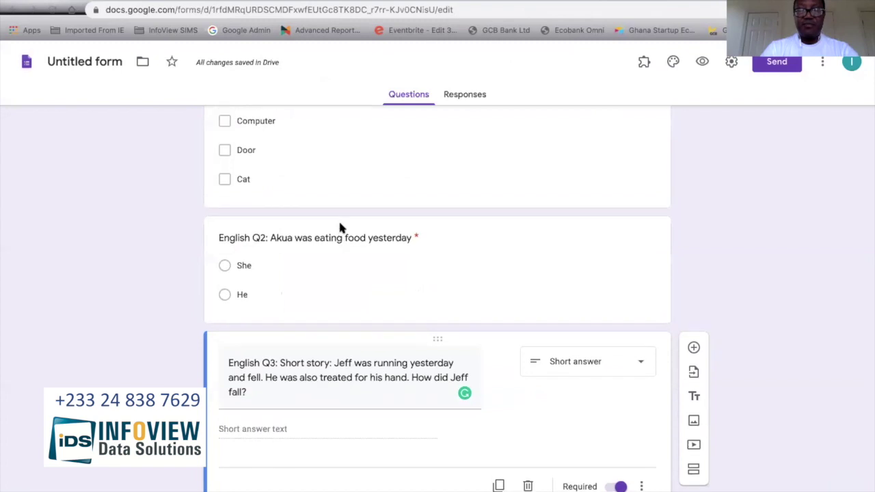
{"action": "scroll", "coordinate": [340, 228], "scroll_direction": "up", "scroll_amount": 7}
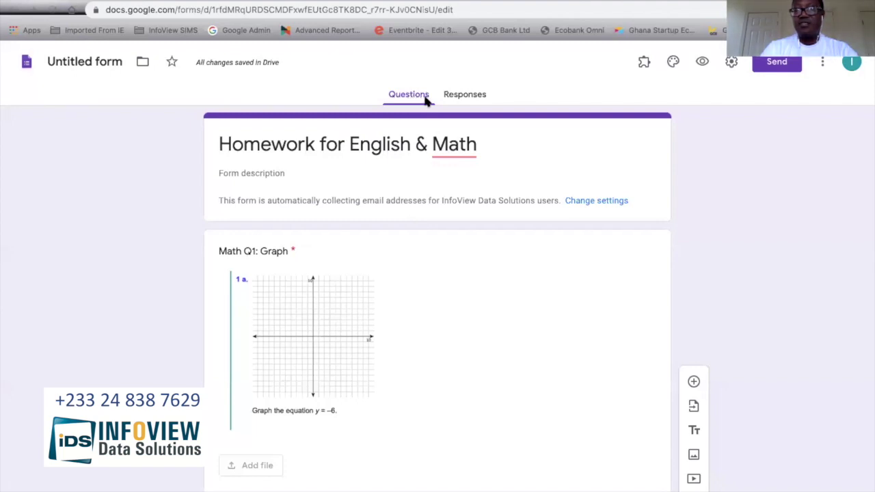
{"action": "left_click", "coordinate": [465, 98]}
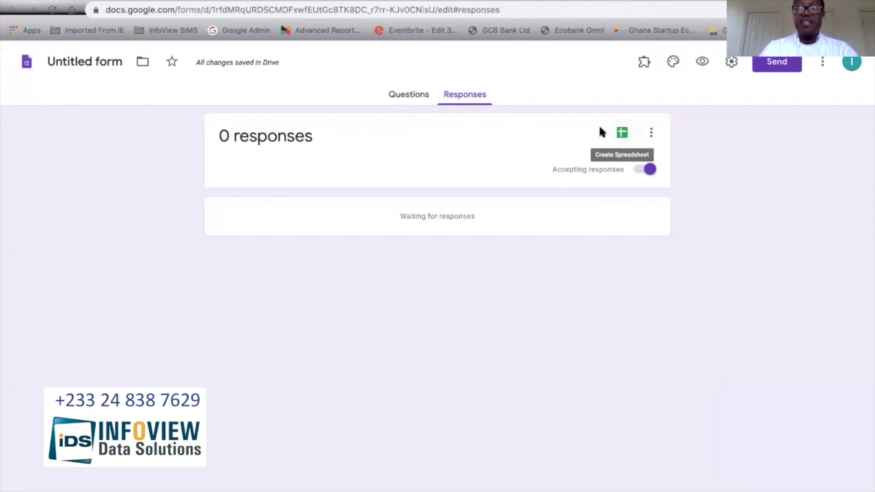
Step: Review the Responses page (0 responses) and its more-options menu, closing it without choosing anything
{"action": "left_click", "coordinate": [420, 96]}
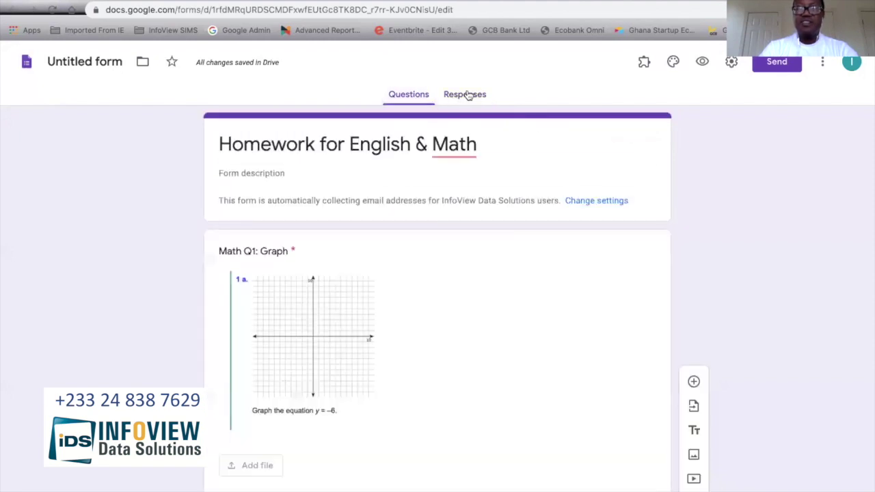
{"action": "left_click", "coordinate": [467, 95]}
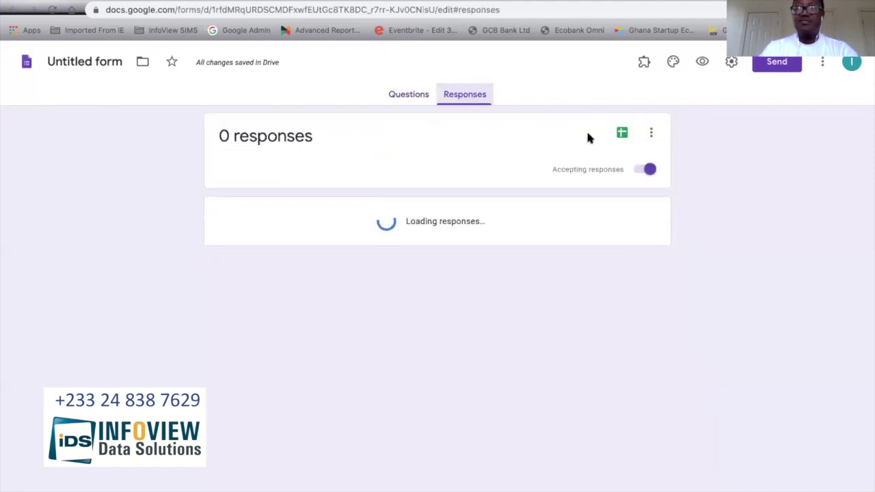
{"action": "left_click", "coordinate": [622, 134]}
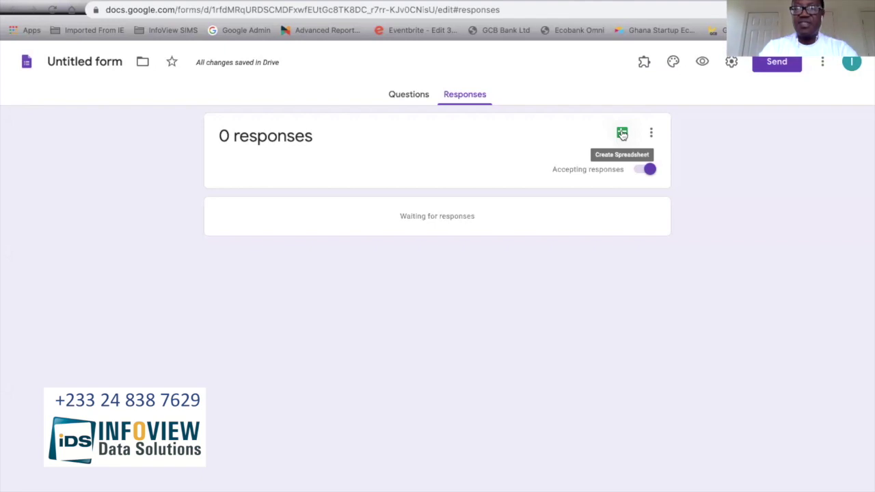
{"action": "left_click", "coordinate": [651, 133]}
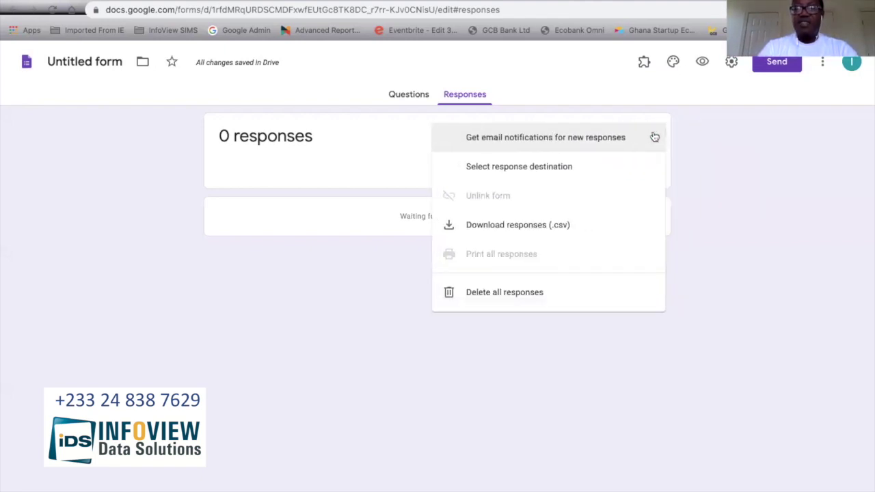
{"action": "left_click", "coordinate": [693, 120]}
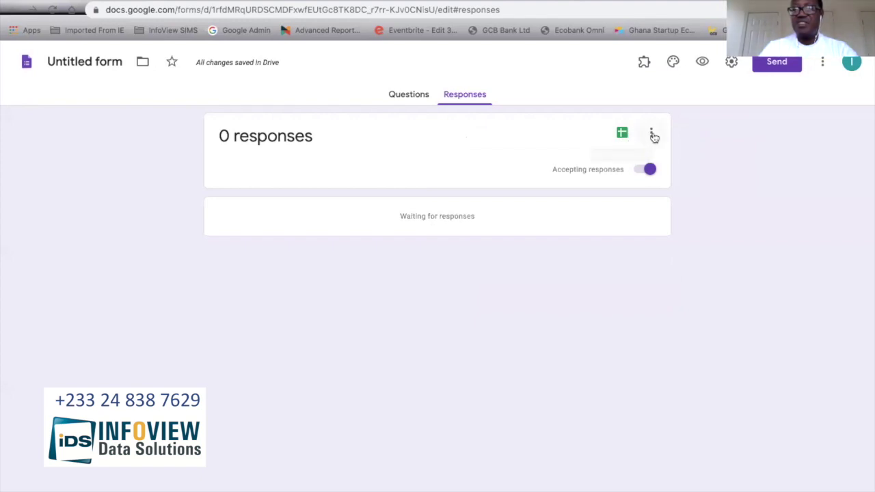
{"action": "left_click", "coordinate": [651, 135]}
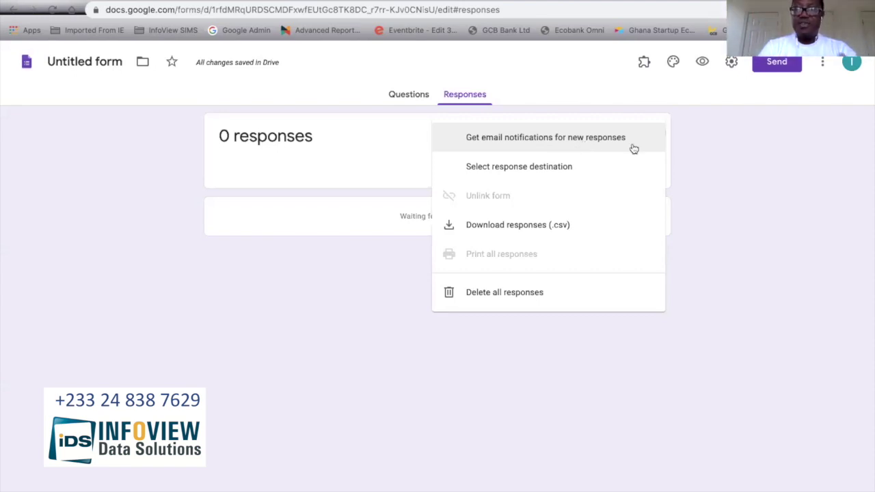
{"action": "left_click", "coordinate": [743, 181]}
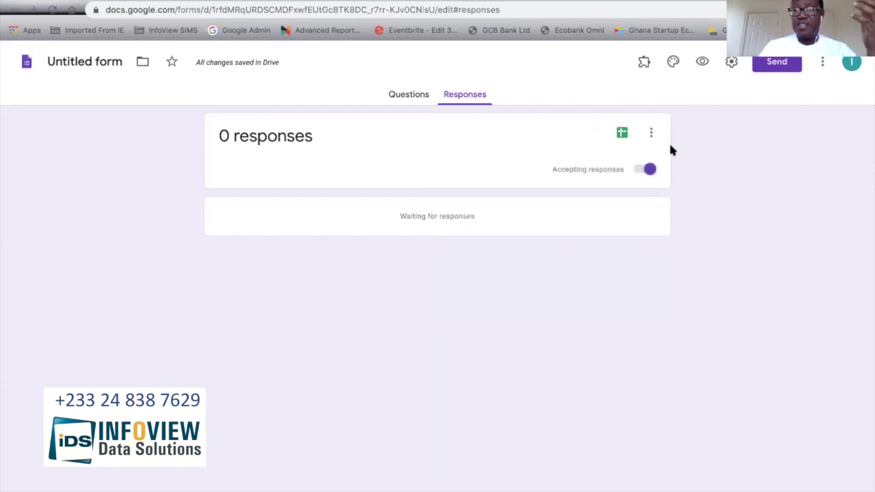
Step: Create a new linked Google Sheet, 'Untitled form (Responses)', for the form's responses
{"action": "left_click", "coordinate": [622, 134]}
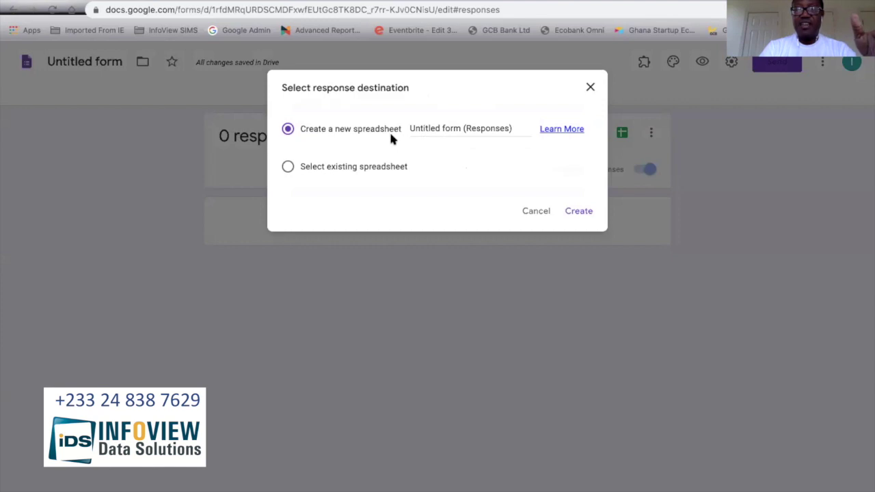
{"action": "left_click", "coordinate": [438, 130]}
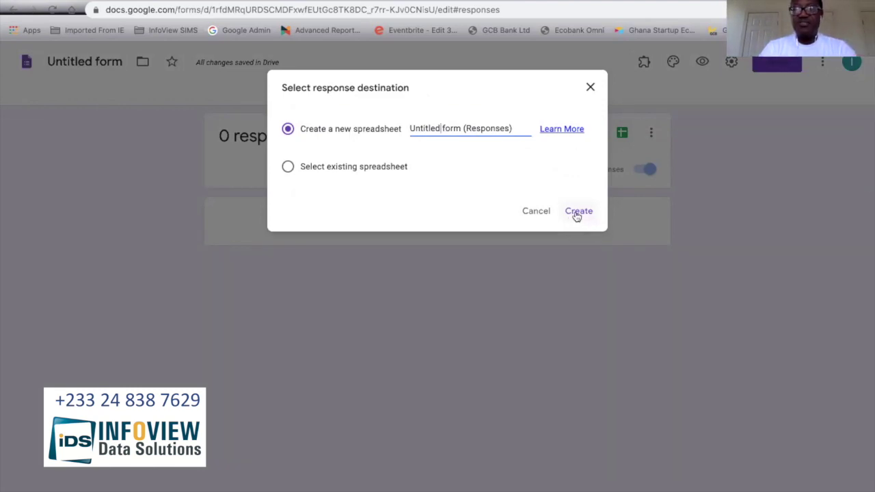
{"action": "left_click", "coordinate": [578, 212]}
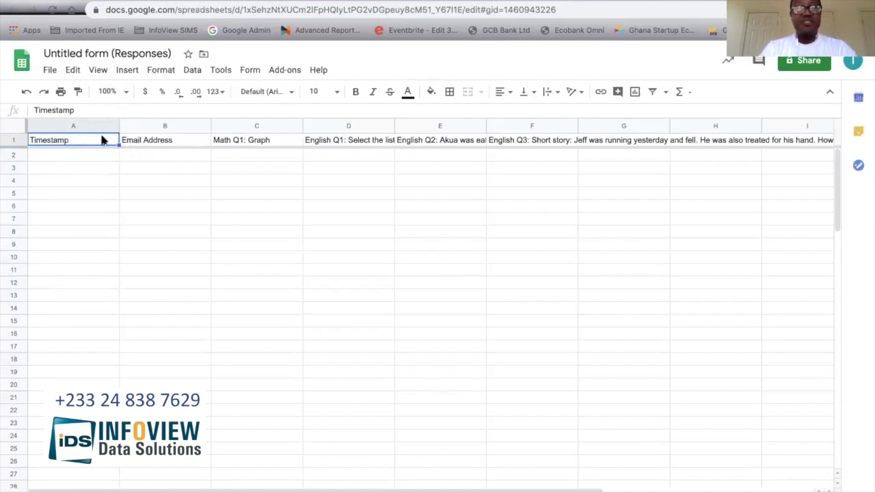
Step: Widen columns D and E so the English Q1 and Q2 headers show fully
{"action": "key", "text": "Right"}
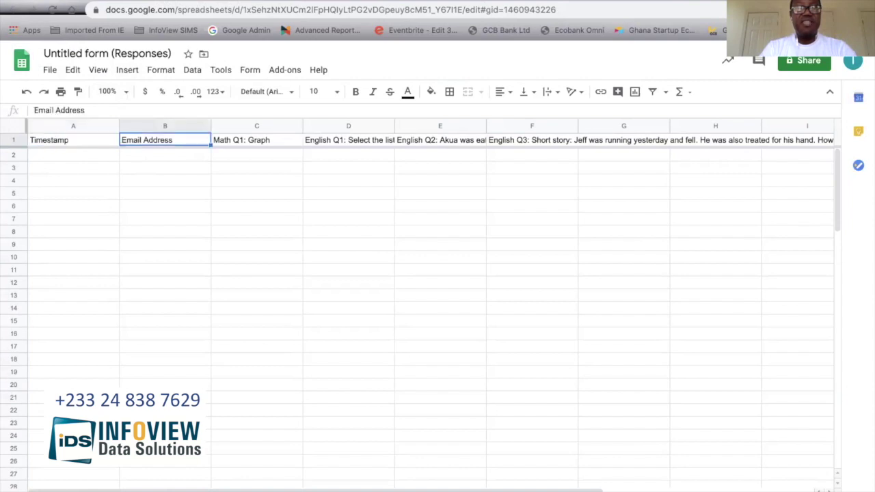
{"action": "left_click", "coordinate": [229, 143]}
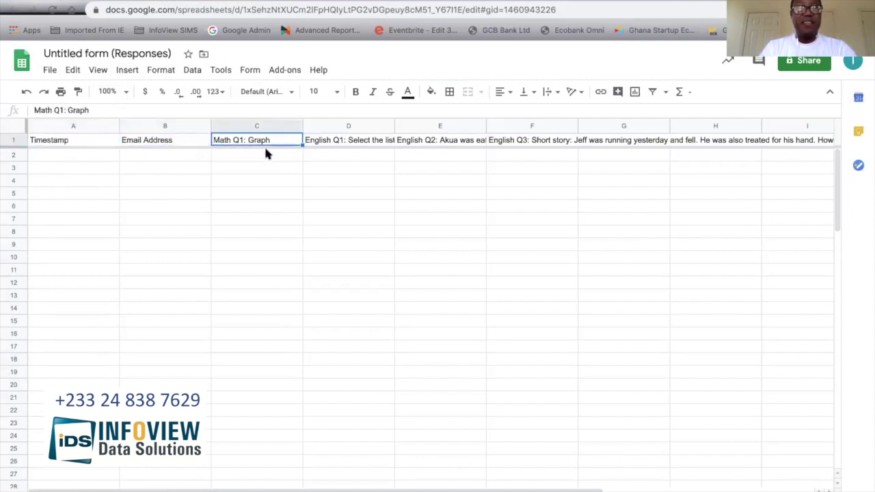
{"action": "left_click", "coordinate": [343, 142]}
{"action": "scroll", "coordinate": [389, 170], "scroll_direction": "right", "scroll_amount": 2}
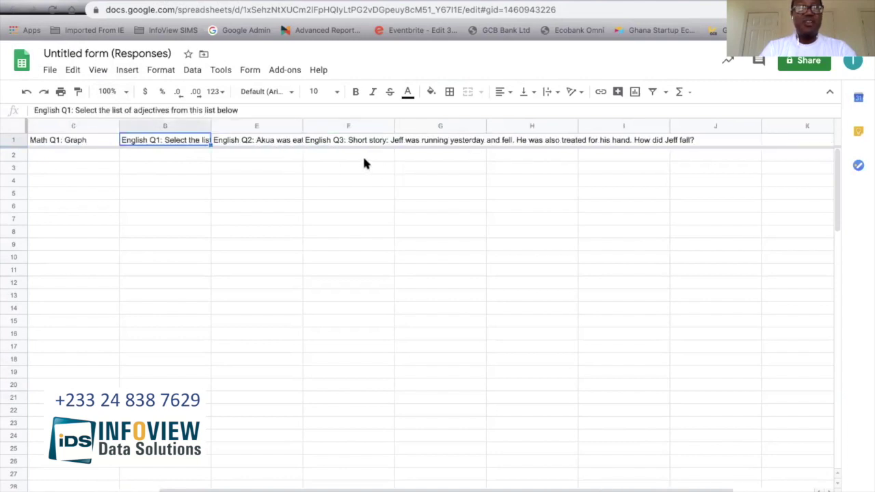
{"action": "left_click_drag", "start_coordinate": [211, 122], "coordinate": [291, 126]}
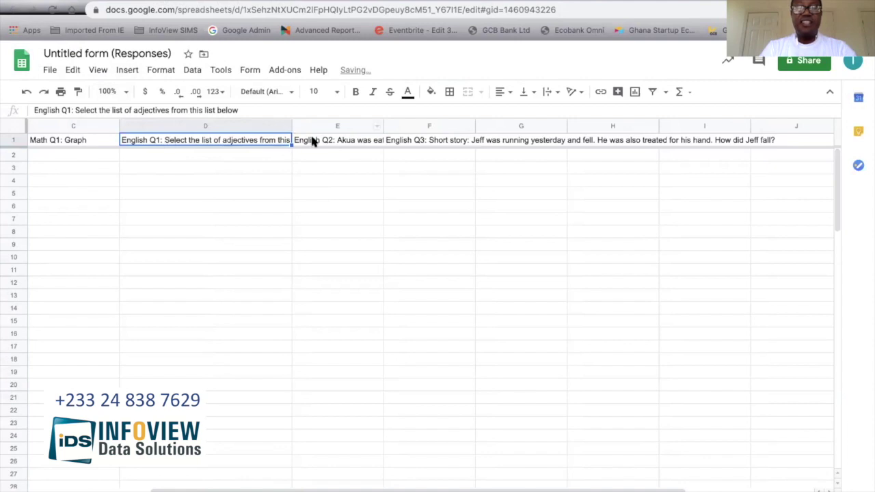
{"action": "left_click", "coordinate": [315, 140]}
{"action": "left_click_drag", "start_coordinate": [382, 121], "coordinate": [472, 123]}
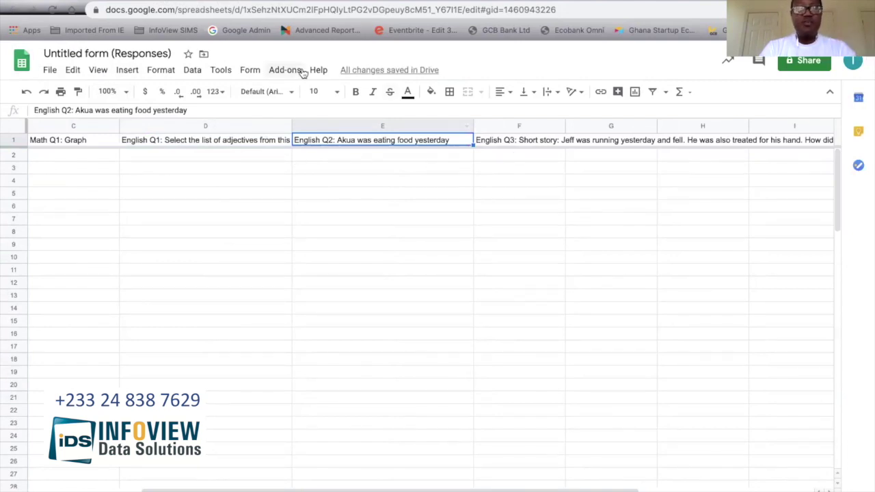
Step: Switch the form to its Questions view and check the sheet's empty response rows
{"action": "left_click", "coordinate": [276, 1]}
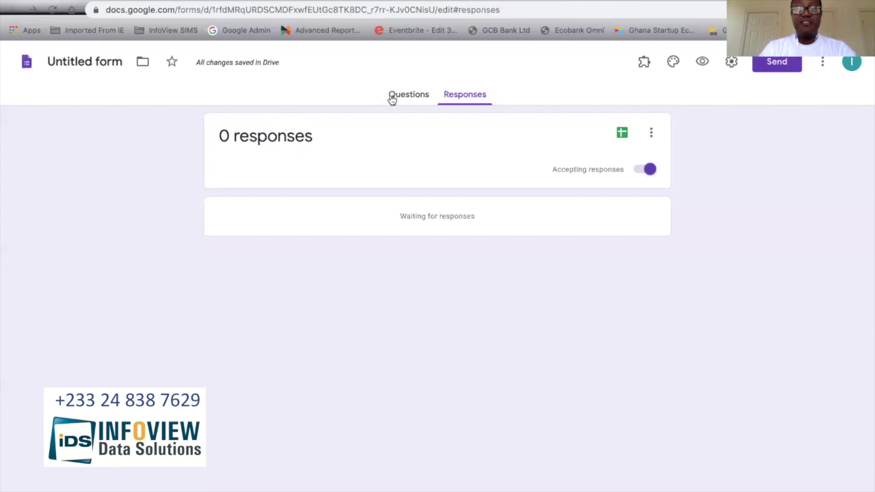
{"action": "left_click", "coordinate": [408, 95]}
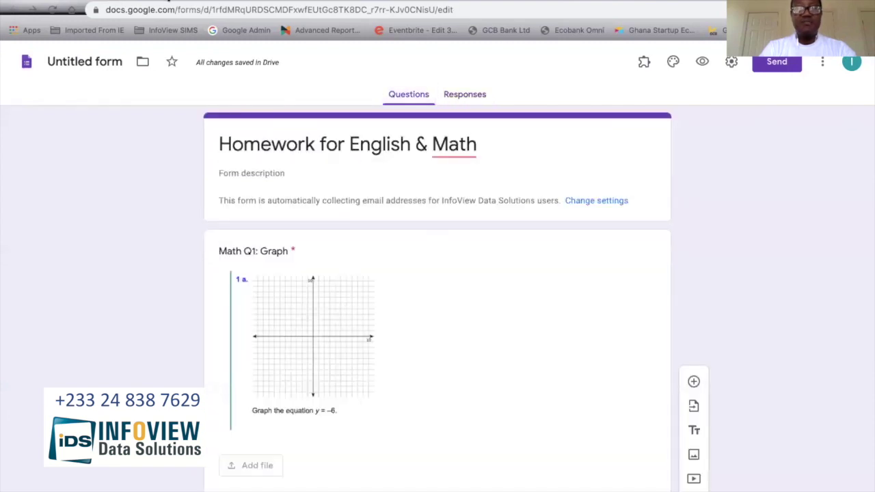
{"action": "left_click", "coordinate": [171, 1]}
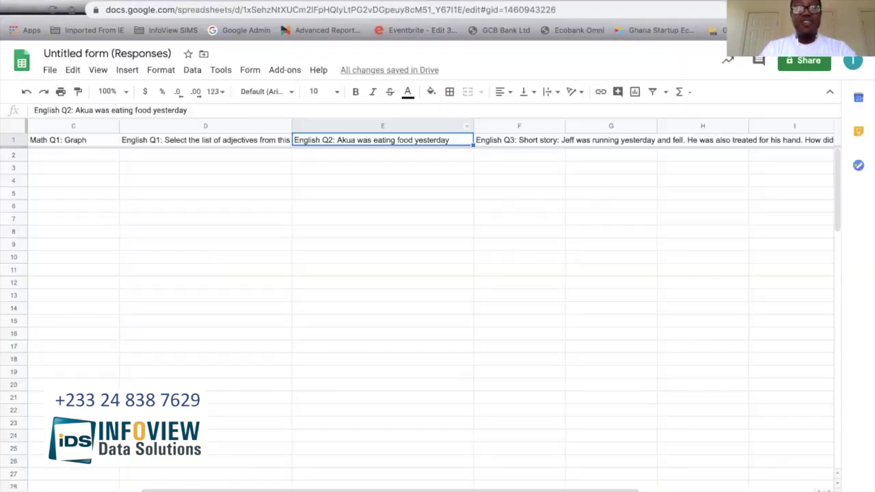
{"action": "left_click", "coordinate": [64, 155]}
{"action": "key", "text": "Down"}
{"action": "key", "text": "Down"}
{"action": "key", "text": "Down"}
{"action": "key", "text": "Down"}
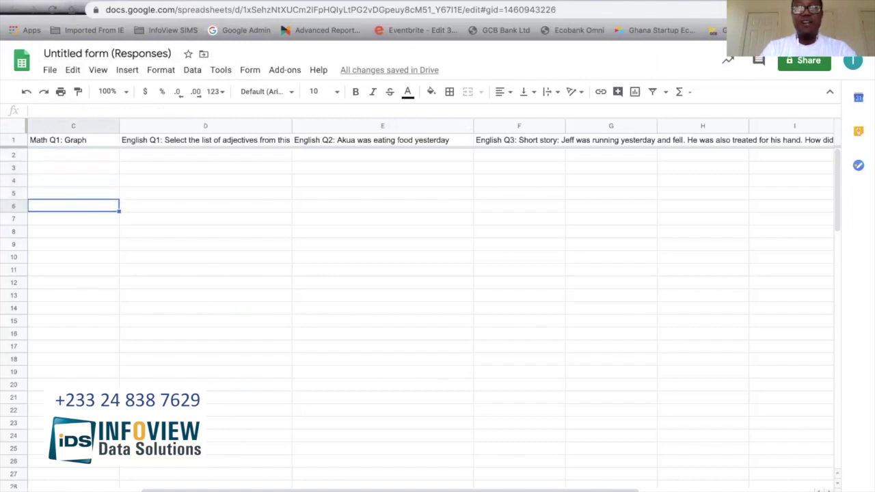
{"action": "left_click", "coordinate": [259, 2]}
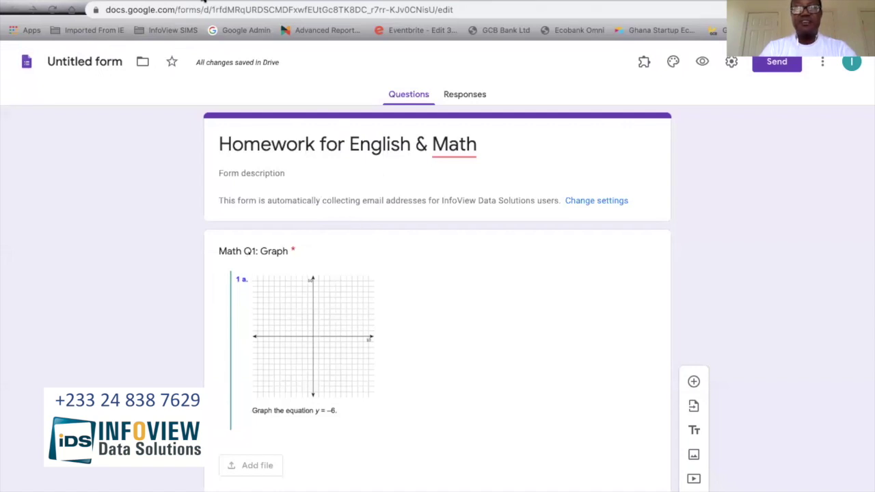
{"action": "left_click", "coordinate": [206, 2]}
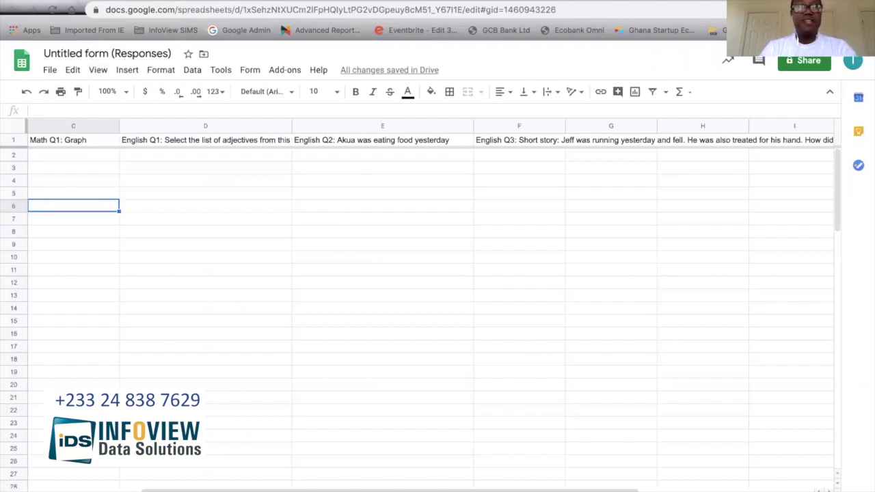
{"action": "left_click", "coordinate": [102, 2]}
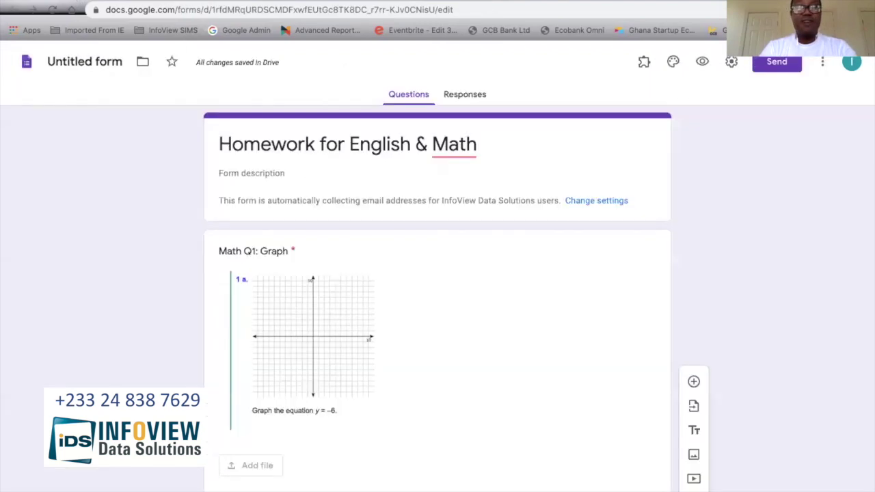
Step: Preview the form and upload Math-Graph-A1.png as the Math Q1: Graph answer
{"action": "left_click", "coordinate": [701, 63]}
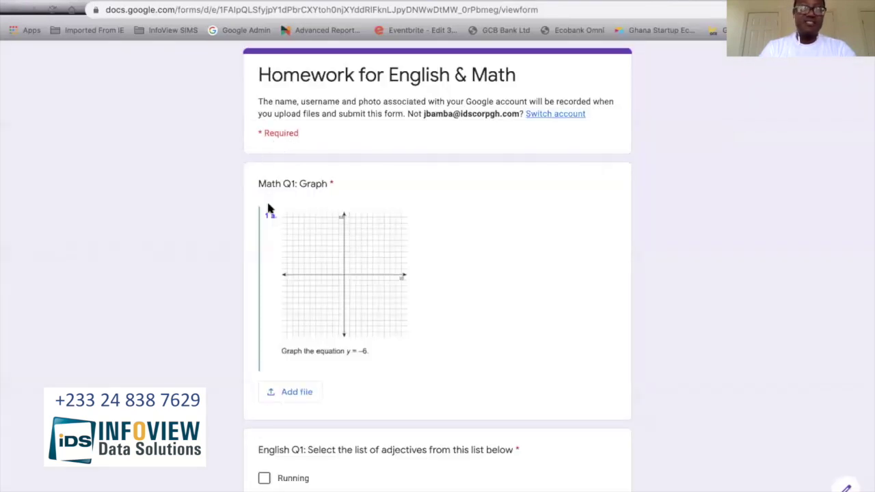
{"action": "scroll", "coordinate": [349, 359], "scroll_direction": "down", "scroll_amount": 2}
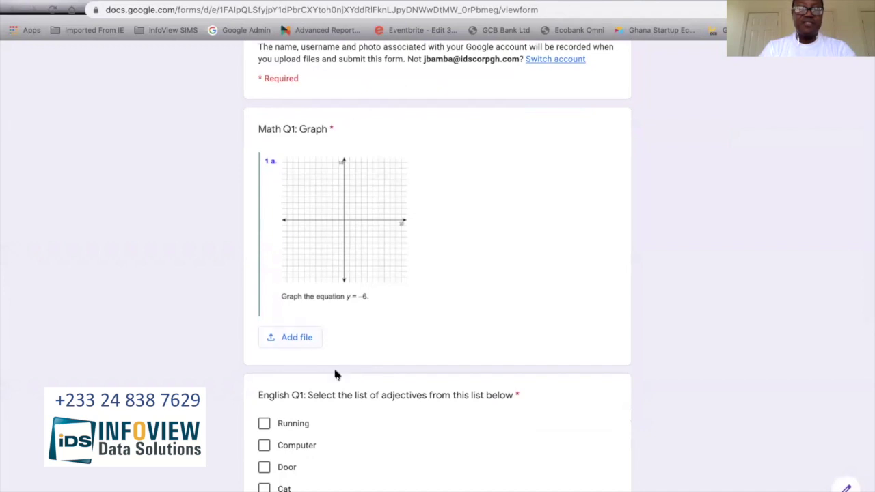
{"action": "left_click", "coordinate": [295, 339]}
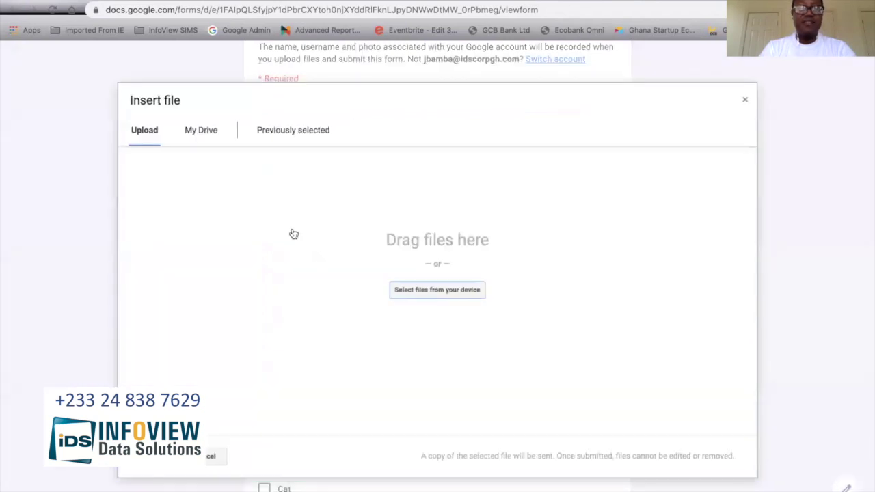
{"action": "left_click", "coordinate": [422, 291]}
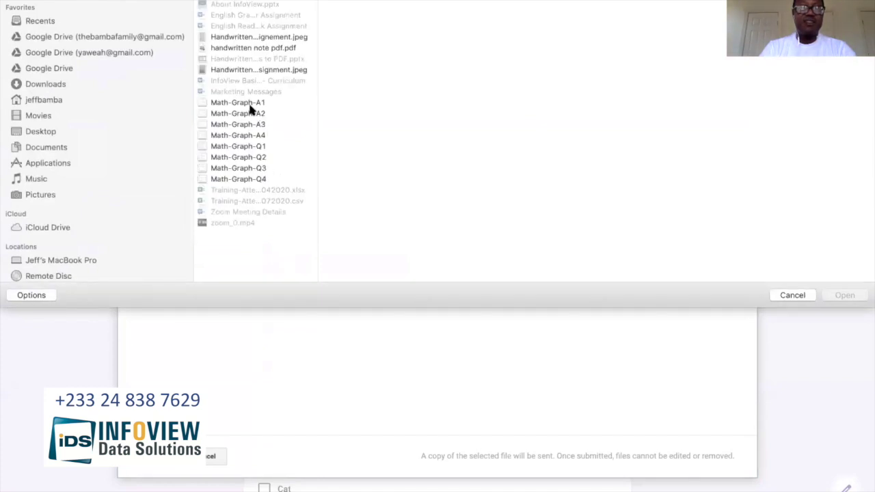
{"action": "left_click", "coordinate": [250, 104]}
{"action": "left_click", "coordinate": [844, 296]}
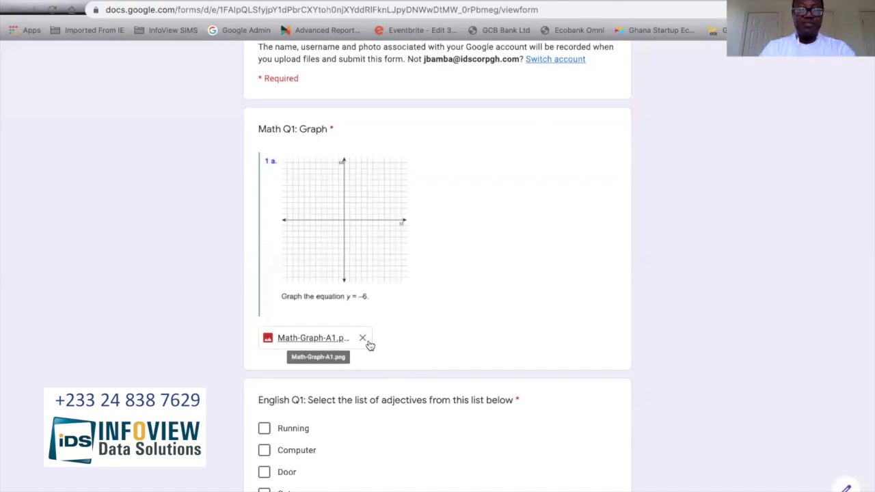
Step: Tick Computer and Door as adjectives and choose She for English Q2
{"action": "scroll", "coordinate": [370, 345], "scroll_direction": "down", "scroll_amount": 3}
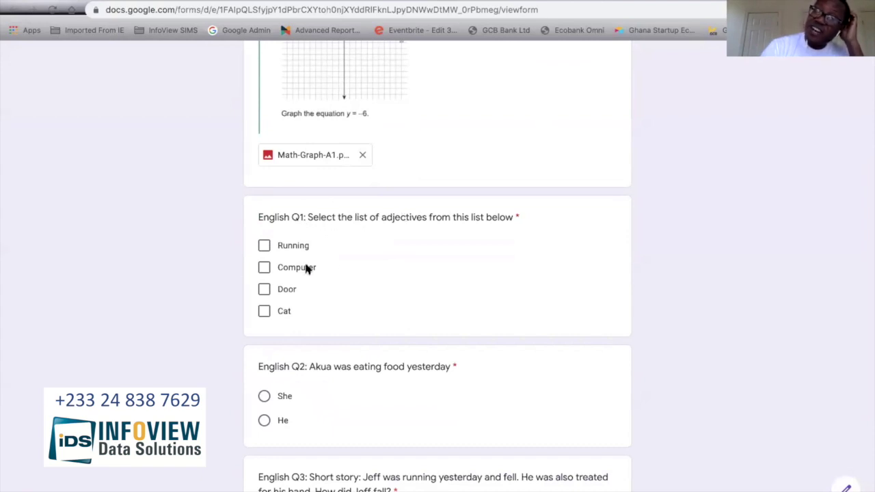
{"action": "left_click", "coordinate": [264, 268]}
{"action": "left_click", "coordinate": [264, 289]}
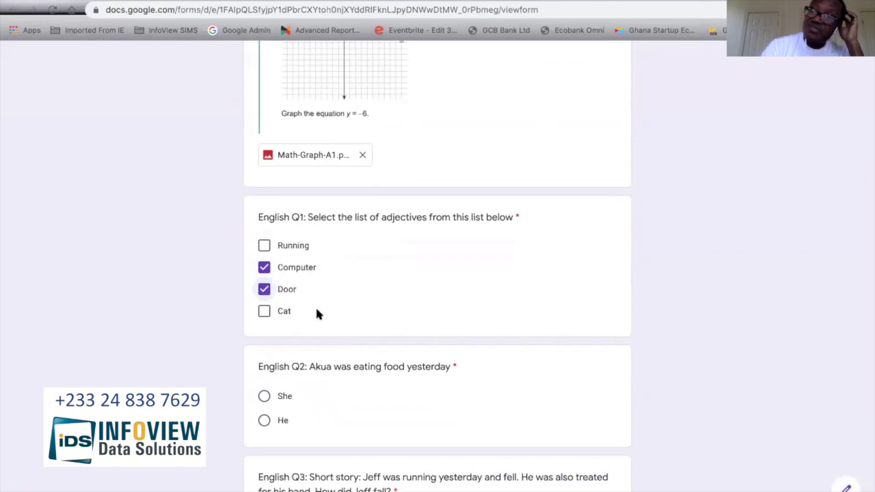
{"action": "scroll", "coordinate": [316, 313], "scroll_direction": "down", "scroll_amount": 3}
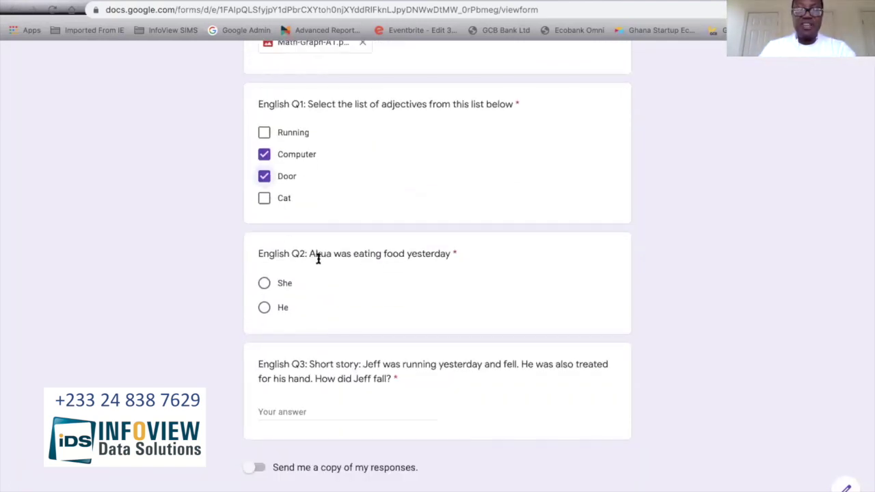
{"action": "left_click", "coordinate": [264, 283]}
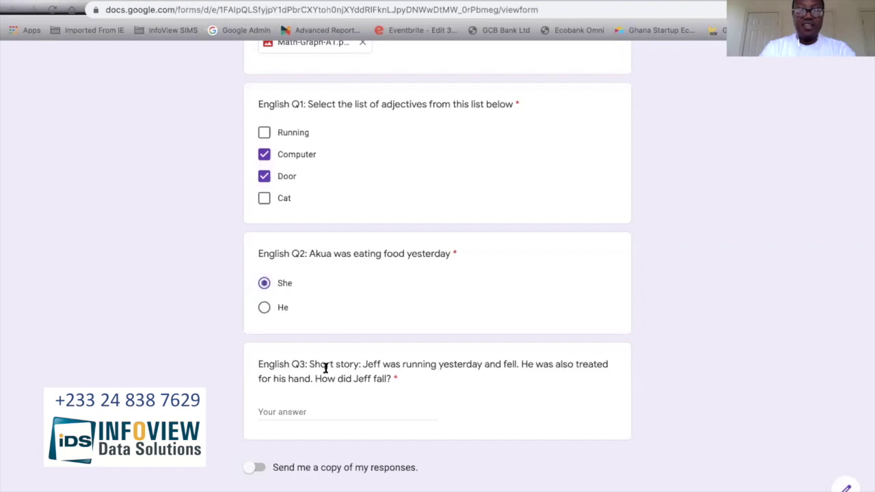
Step: Answer English Q3 with 'Jeff got hurt' and submit the homework response
{"action": "left_click", "coordinate": [378, 413]}
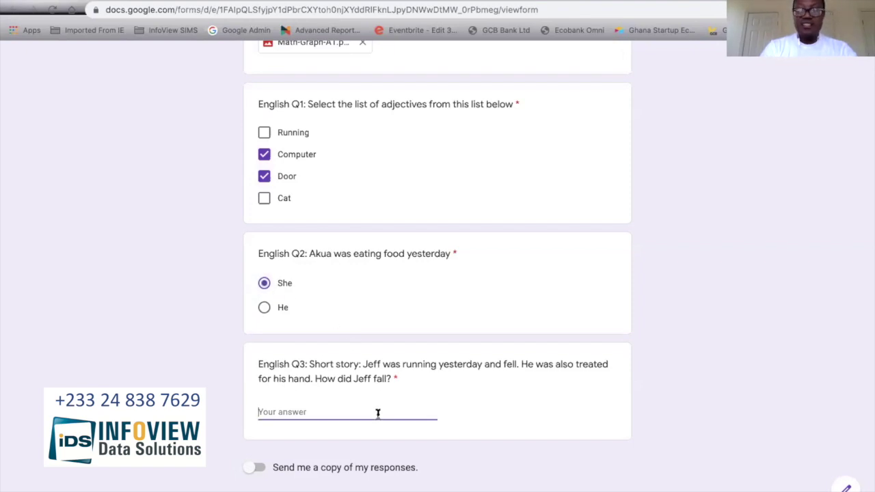
{"action": "type", "text": "Jeff got hurt"}
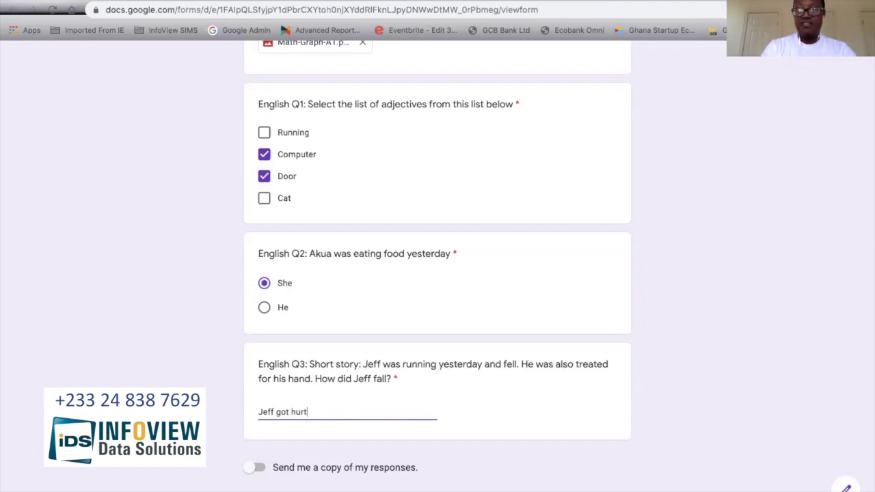
{"action": "scroll", "coordinate": [477, 428], "scroll_direction": "down", "scroll_amount": 1}
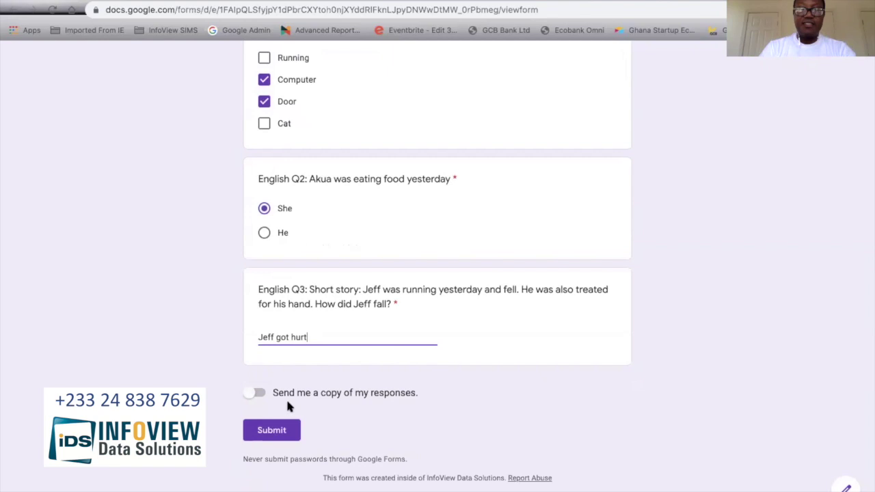
{"action": "left_click", "coordinate": [282, 430]}
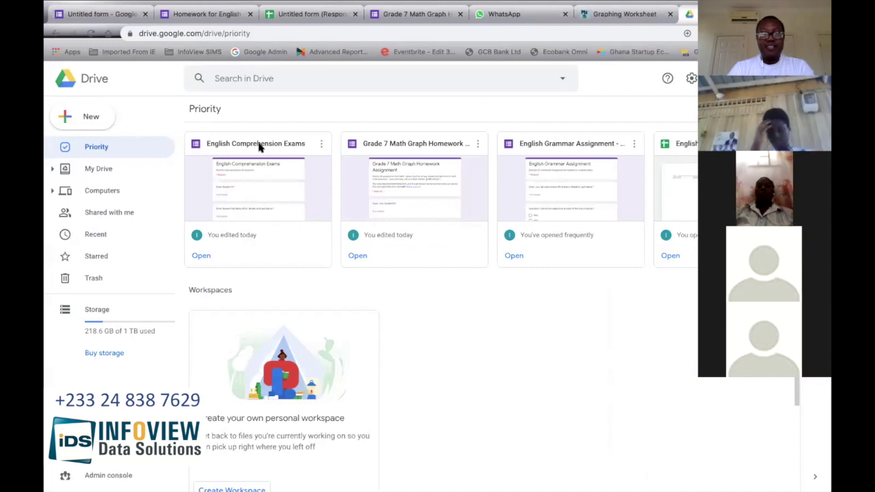
{"action": "left_click", "coordinate": [201, 255]}
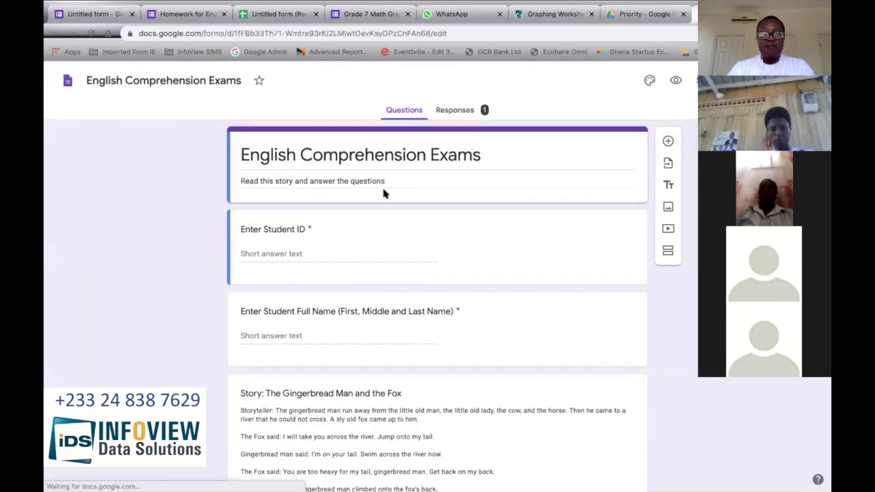
{"action": "scroll", "coordinate": [383, 191], "scroll_direction": "down", "scroll_amount": 3}
{"action": "scroll", "coordinate": [383, 194], "scroll_direction": "down", "scroll_amount": 2}
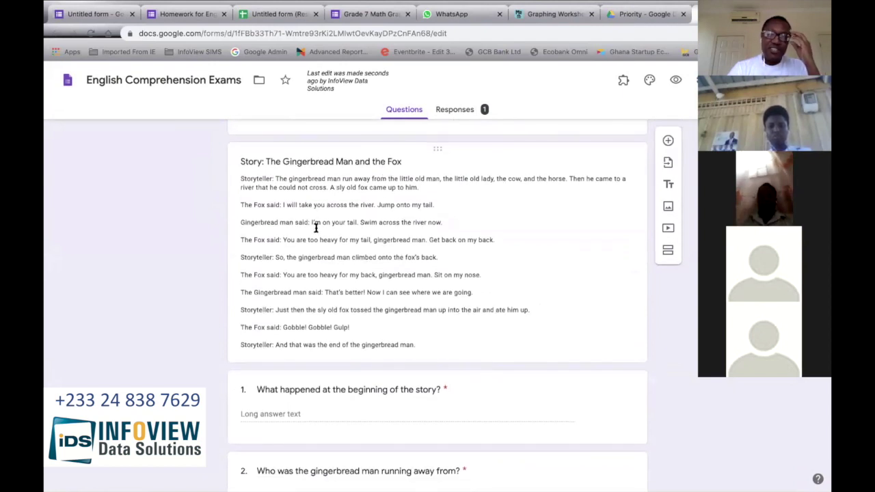
{"action": "scroll", "coordinate": [323, 227], "scroll_direction": "down", "scroll_amount": 2}
{"action": "scroll", "coordinate": [323, 227], "scroll_direction": "up", "scroll_amount": 2}
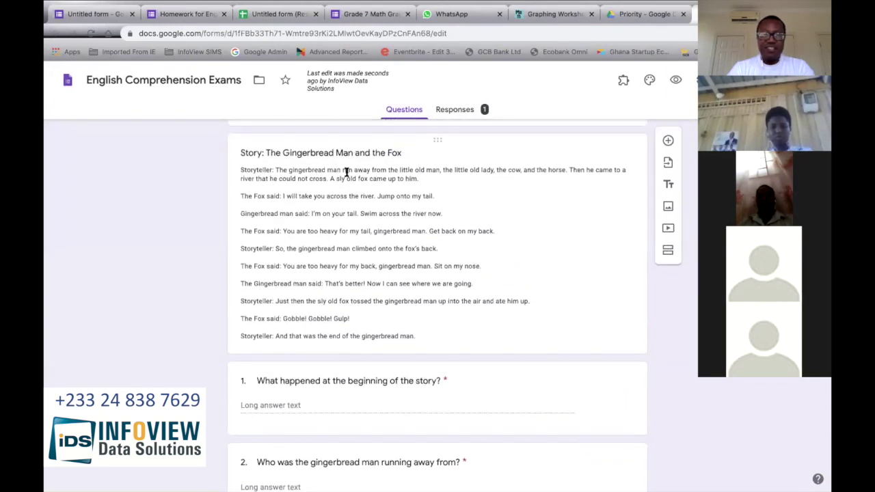
{"action": "scroll", "coordinate": [350, 213], "scroll_direction": "down", "scroll_amount": 1}
{"action": "scroll", "coordinate": [350, 212], "scroll_direction": "down", "scroll_amount": 1}
{"action": "scroll", "coordinate": [348, 212], "scroll_direction": "up", "scroll_amount": 1}
{"action": "left_click", "coordinate": [332, 264]}
{"action": "key", "text": "ctrl+a"}
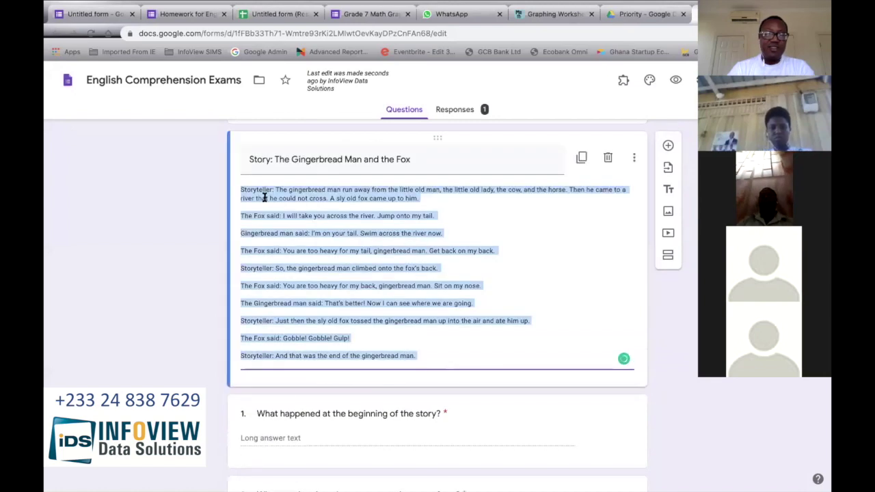
{"action": "scroll", "coordinate": [321, 263], "scroll_direction": "down", "scroll_amount": 2}
{"action": "left_click", "coordinate": [292, 310]}
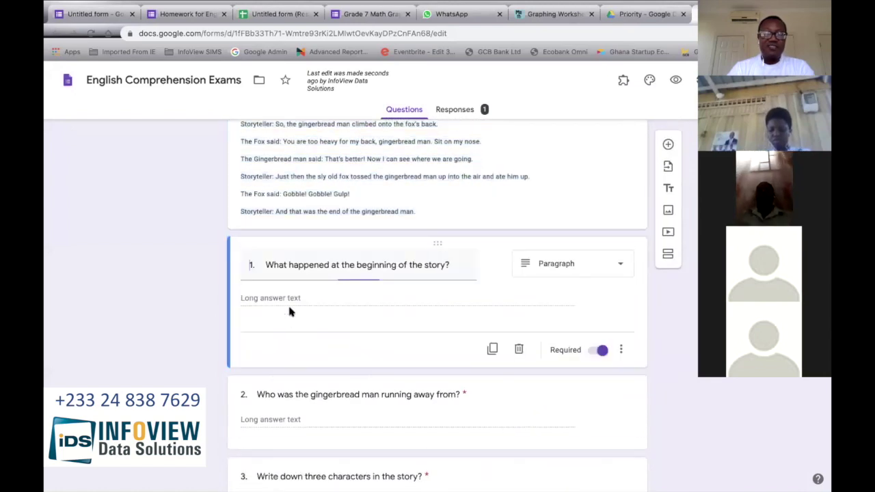
{"action": "scroll", "coordinate": [278, 349], "scroll_direction": "down", "scroll_amount": 1}
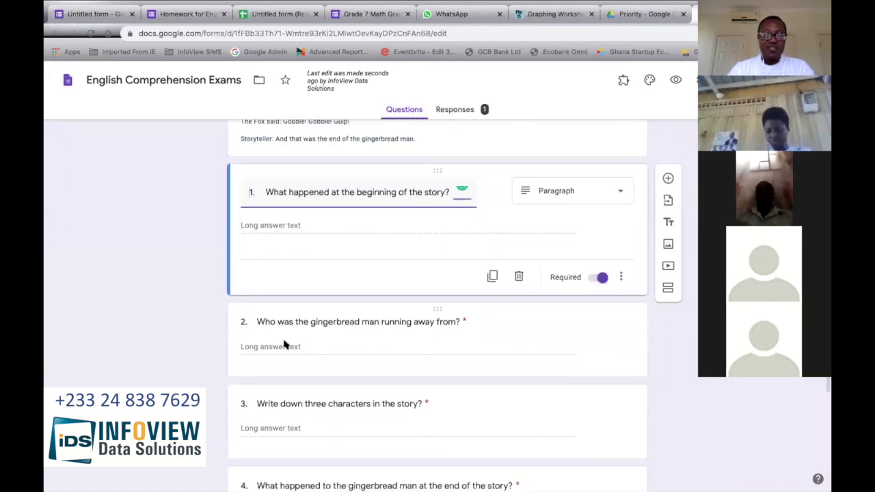
{"action": "scroll", "coordinate": [281, 350], "scroll_direction": "down", "scroll_amount": 3}
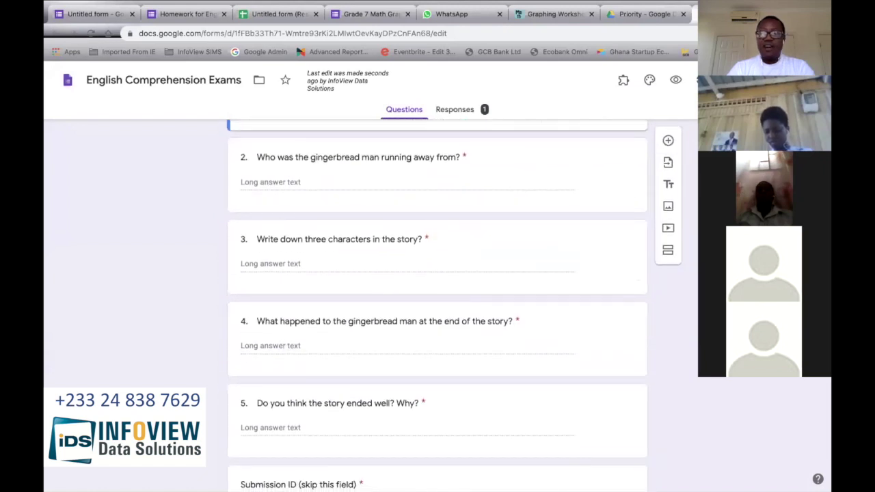
{"action": "scroll", "coordinate": [598, 255], "scroll_direction": "up", "scroll_amount": 4}
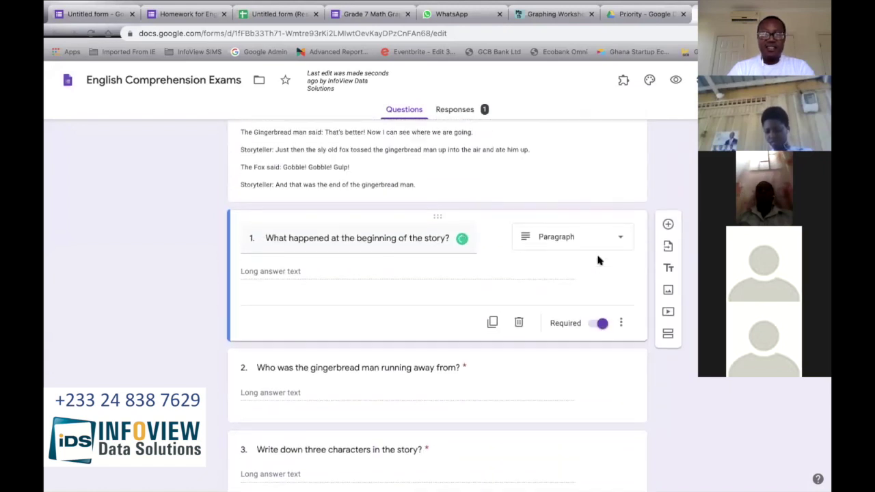
{"action": "scroll", "coordinate": [598, 258], "scroll_direction": "up", "scroll_amount": 3}
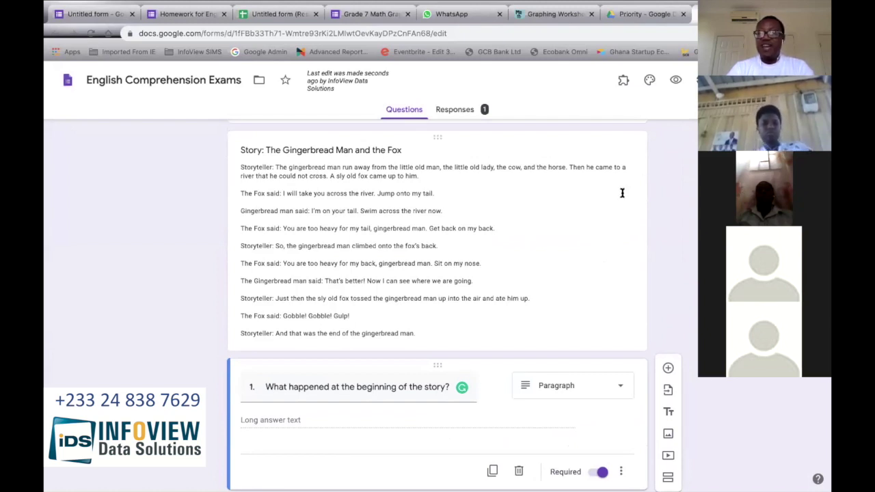
{"action": "scroll", "coordinate": [628, 187], "scroll_direction": "up", "scroll_amount": 5}
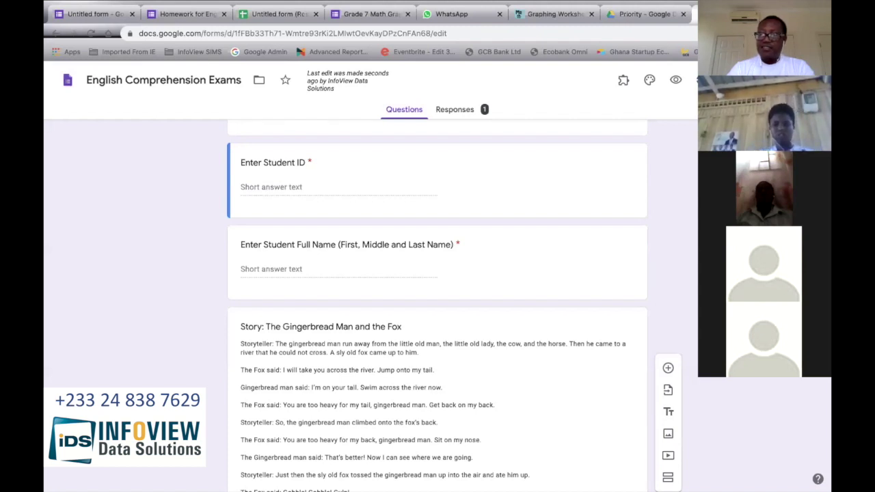
Step: Search the add-on marketplace for Timify.me
{"action": "left_click", "coordinate": [745, 239]}
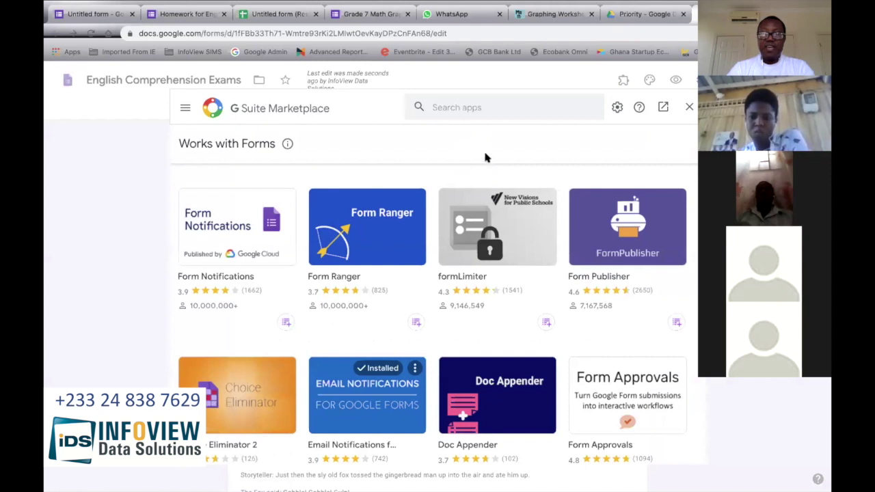
{"action": "left_click", "coordinate": [465, 110]}
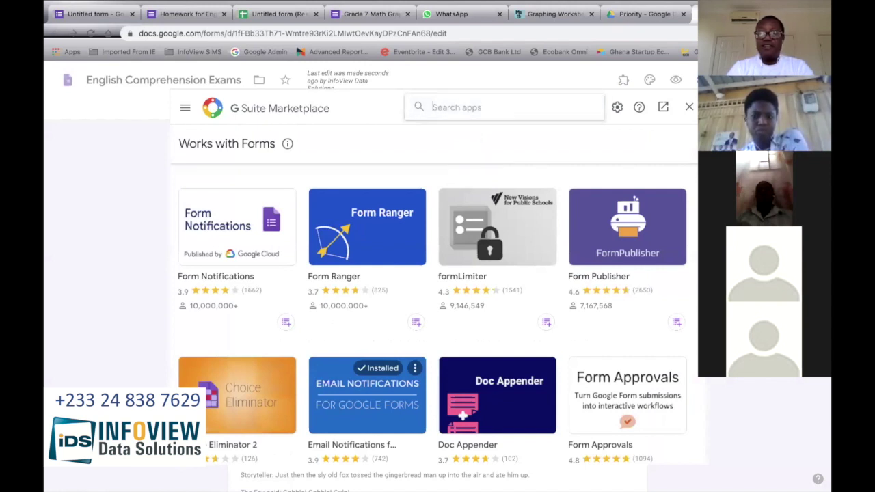
{"action": "type", "text": "timify.me"}
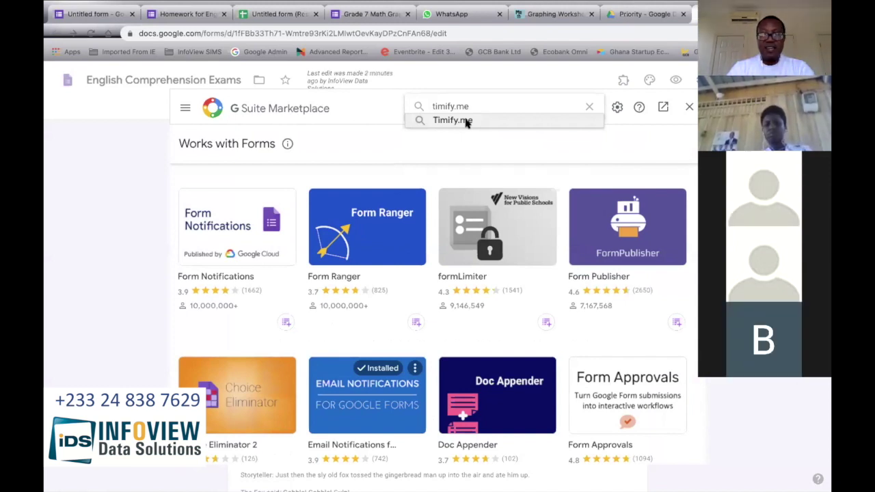
{"action": "left_click", "coordinate": [467, 121]}
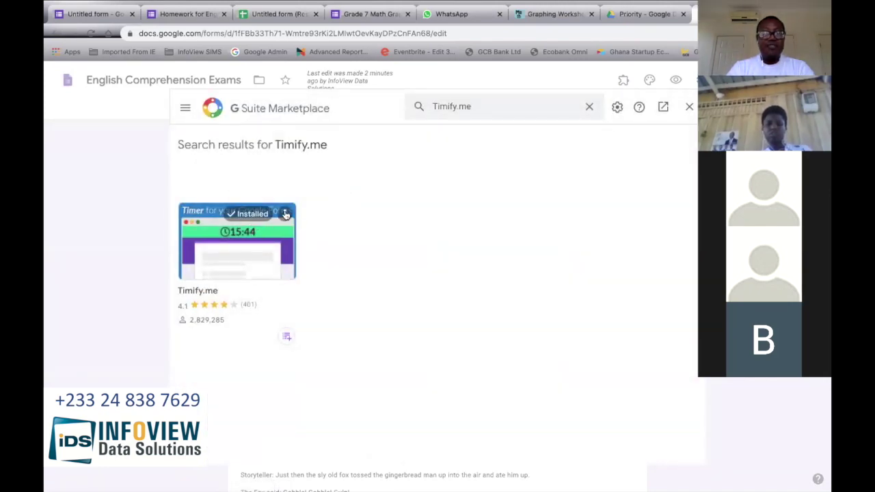
Step: Uninstall the Timify.me add-on from its card's options menu
{"action": "left_click", "coordinate": [285, 215]}
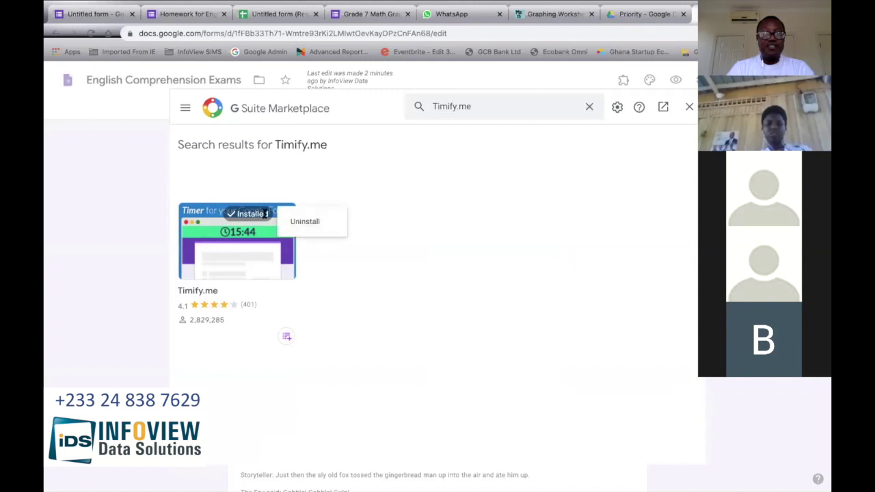
{"action": "left_click", "coordinate": [306, 195]}
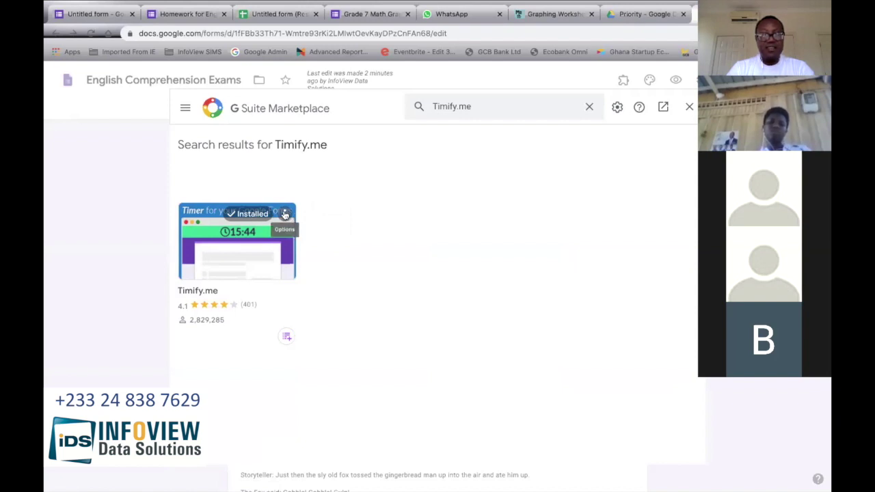
{"action": "left_click", "coordinate": [285, 214]}
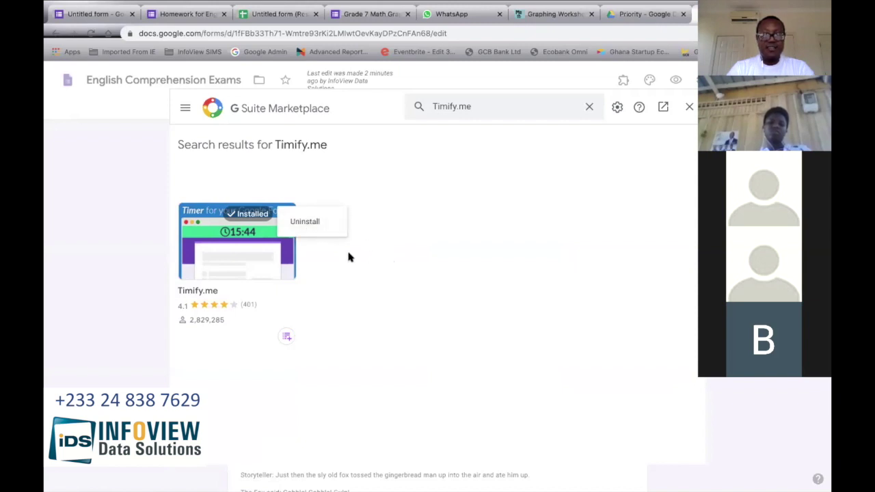
{"action": "left_click", "coordinate": [308, 222]}
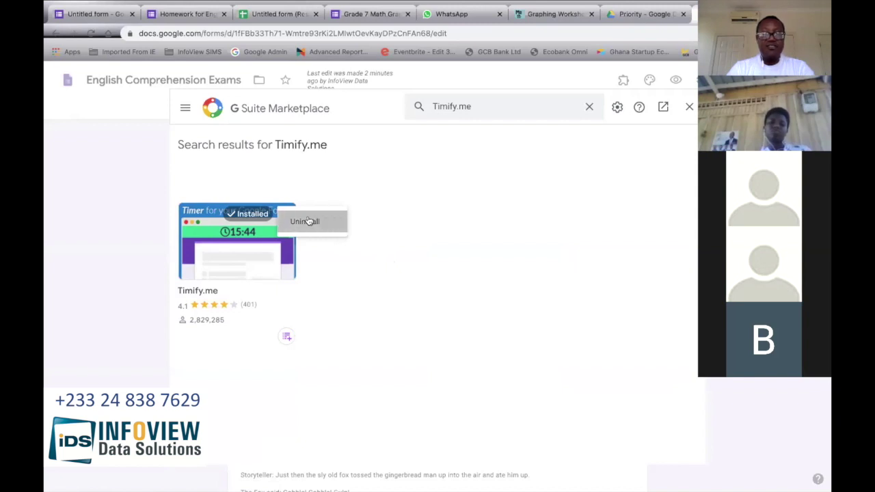
{"action": "left_click", "coordinate": [496, 336]}
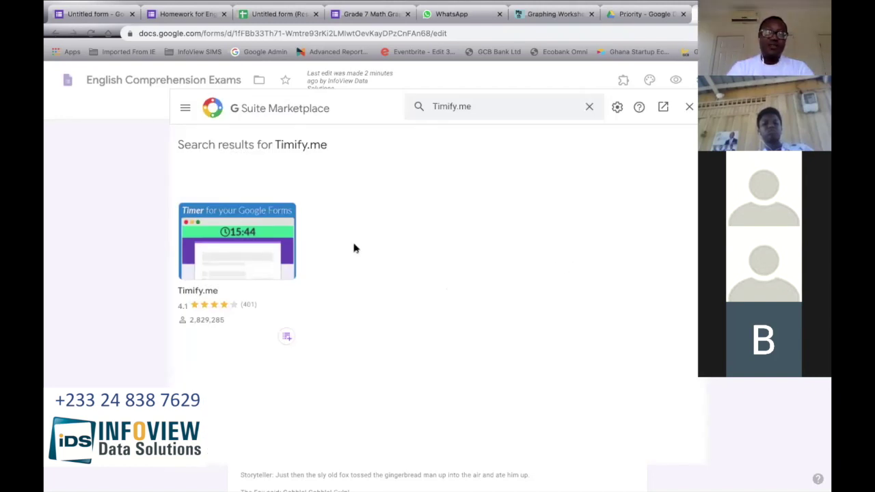
Step: Start an Individual Install of Timify.me and continue to the account sign-in page
{"action": "left_click", "coordinate": [288, 213]}
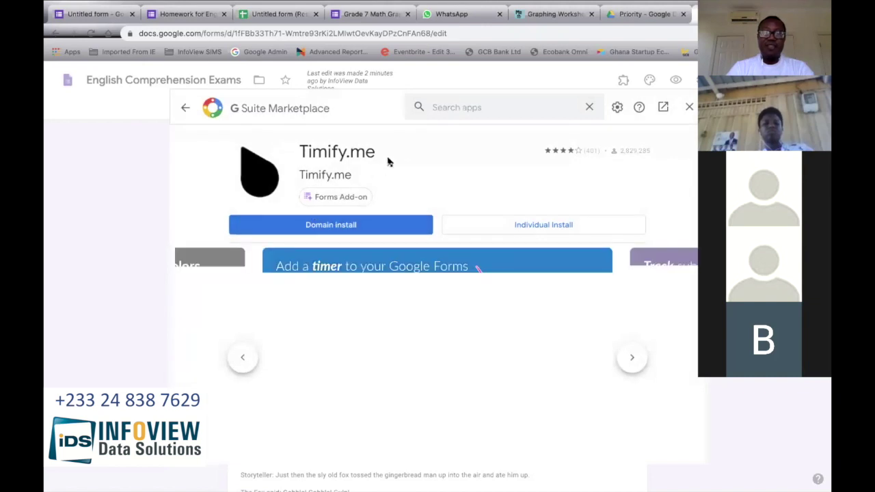
{"action": "left_click", "coordinate": [529, 227]}
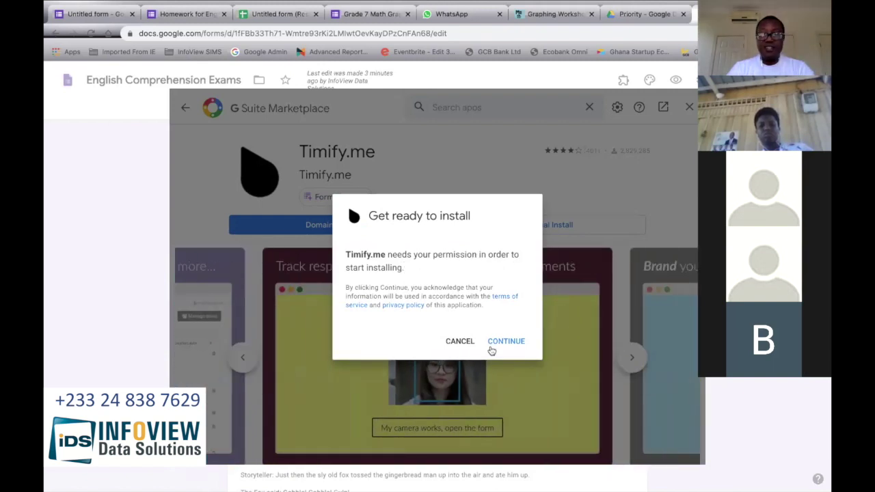
{"action": "left_click", "coordinate": [494, 343]}
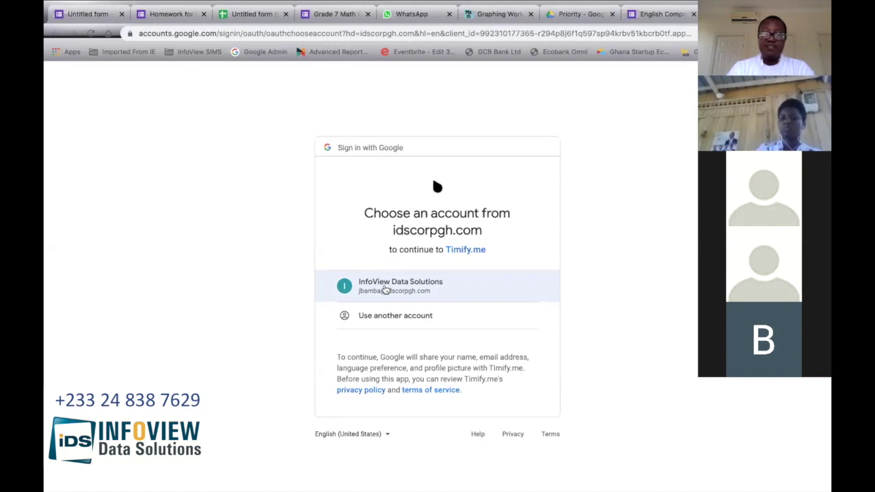
Step: Sign in with the work account and allow Timify.me's requested permissions
{"action": "left_click", "coordinate": [385, 290]}
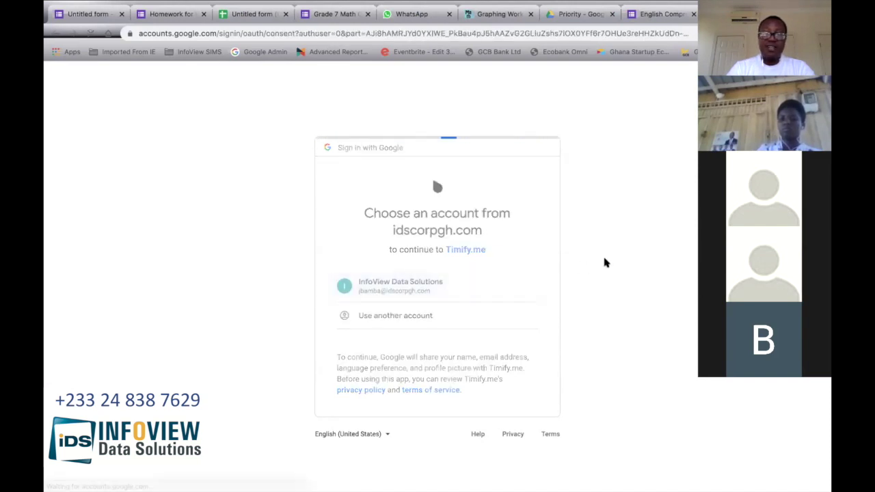
{"action": "scroll", "coordinate": [604, 263], "scroll_direction": "down", "scroll_amount": 2}
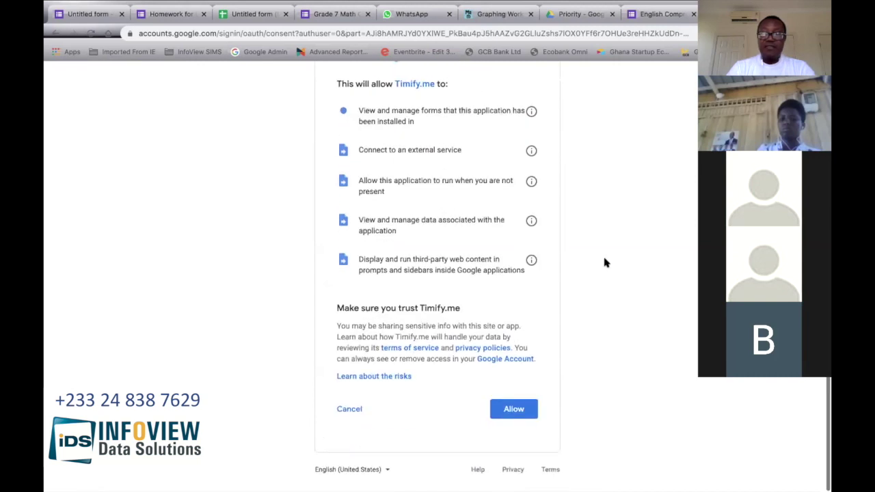
{"action": "left_click", "coordinate": [518, 412]}
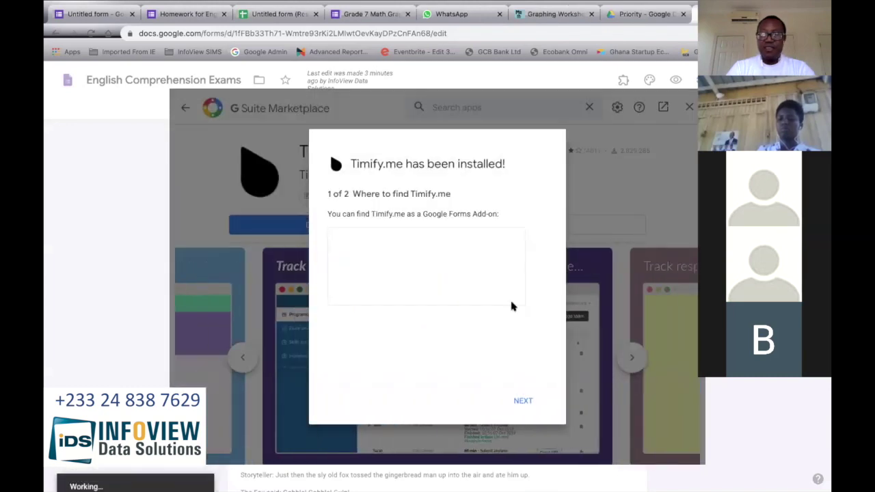
Step: Dismiss the install confirmation, close the Marketplace, and reload the English Comprehension Exams editor
{"action": "left_click", "coordinate": [525, 402]}
{"action": "left_click", "coordinate": [526, 402]}
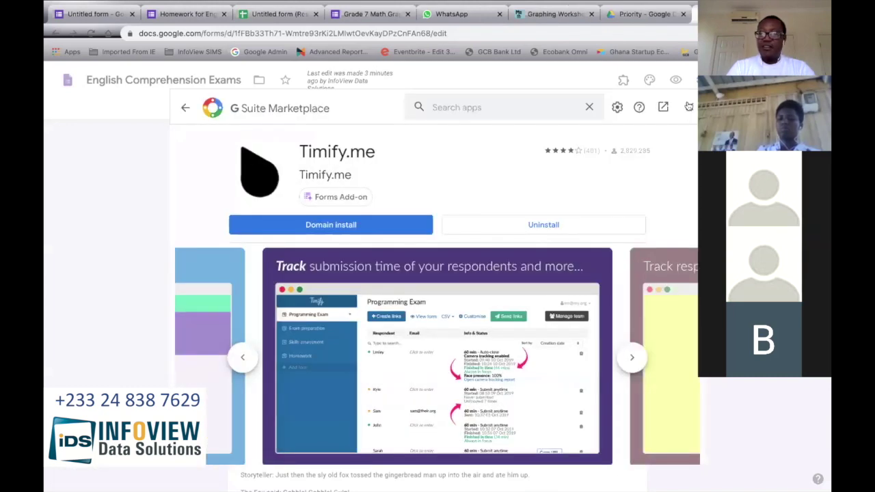
{"action": "left_click", "coordinate": [689, 107]}
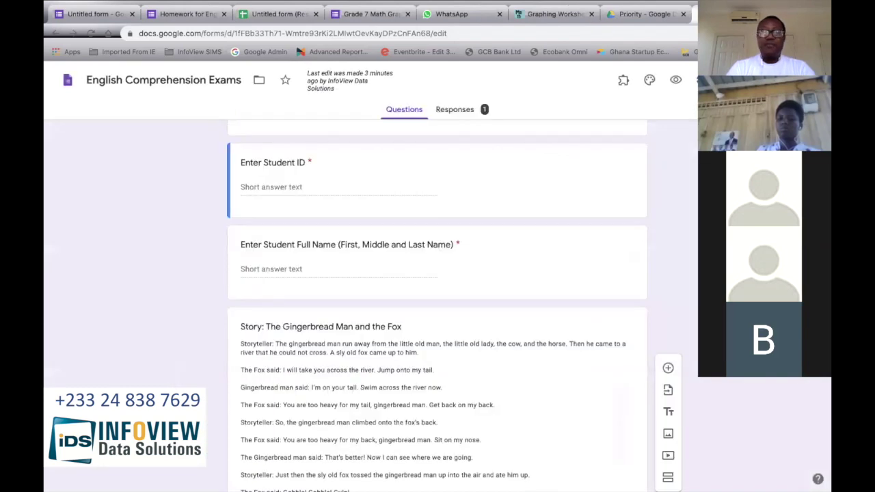
{"action": "left_click", "coordinate": [92, 36]}
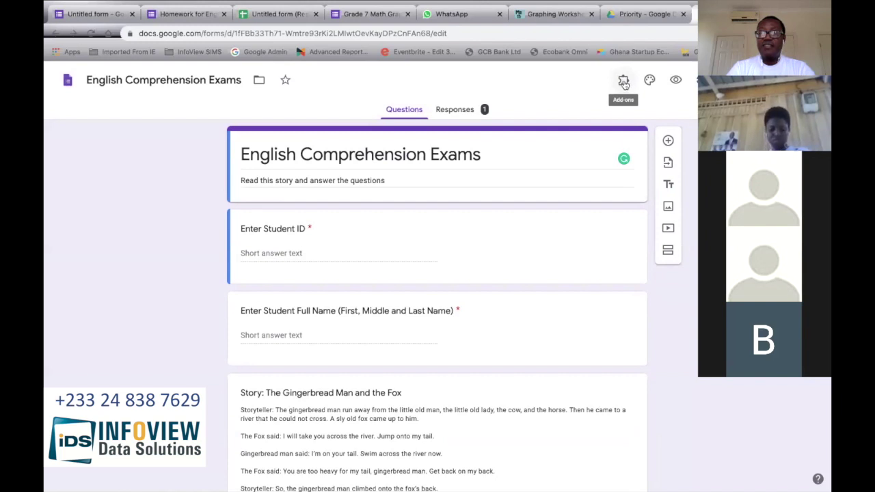
Step: Open the Timify.me Configure panel from Add-ons and sync the form settings
{"action": "left_click", "coordinate": [623, 82]}
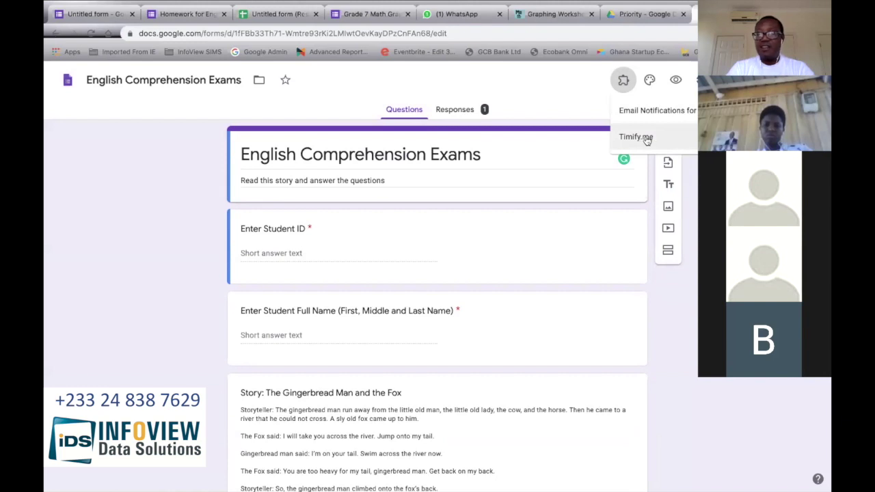
{"action": "left_click", "coordinate": [649, 138]}
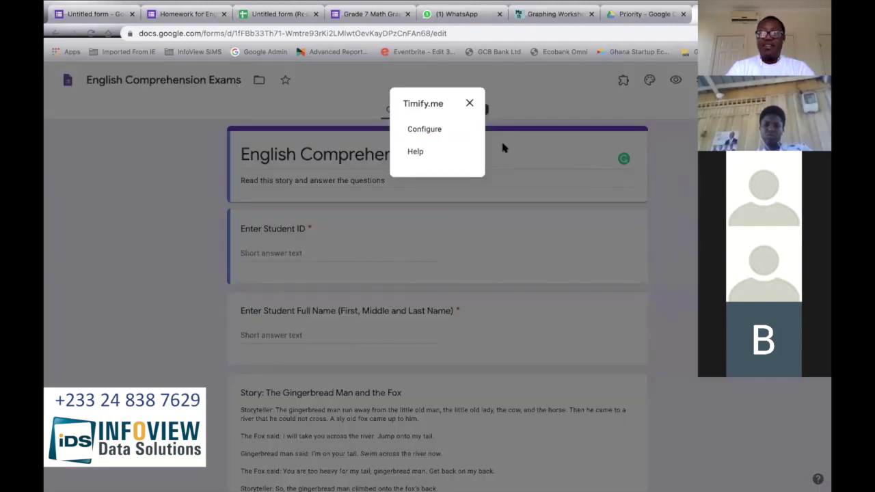
{"action": "left_click", "coordinate": [432, 131]}
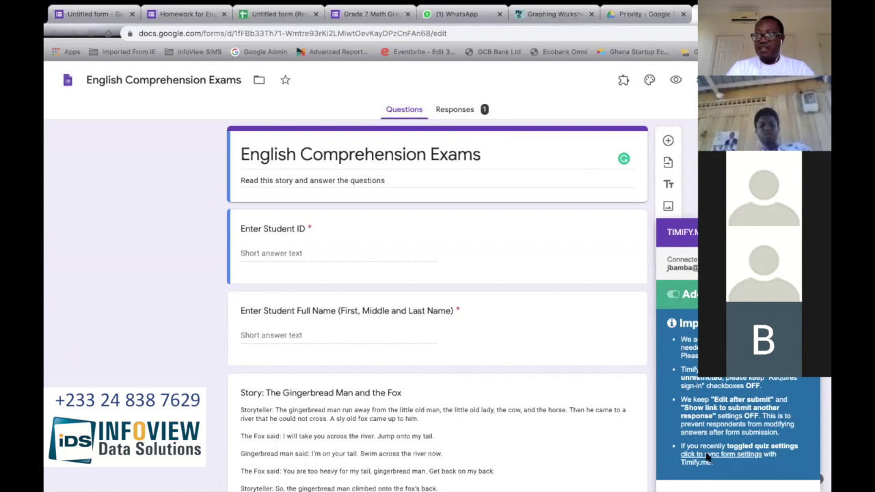
{"action": "left_click", "coordinate": [728, 457]}
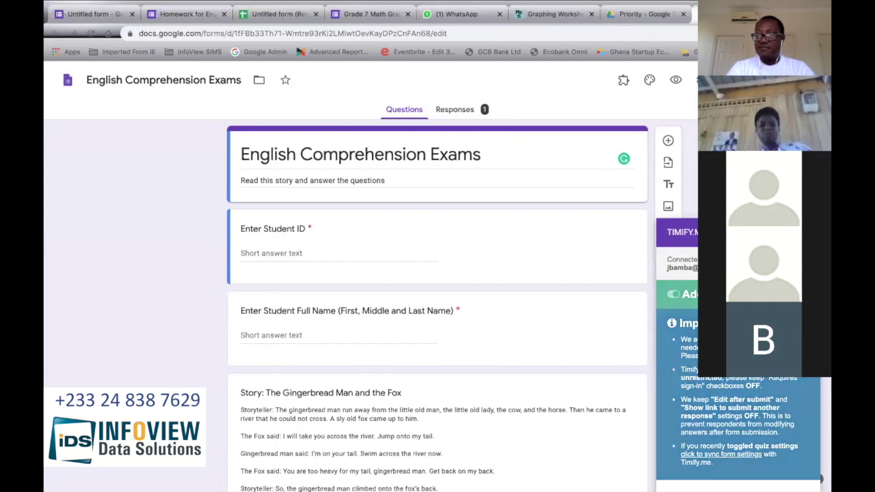
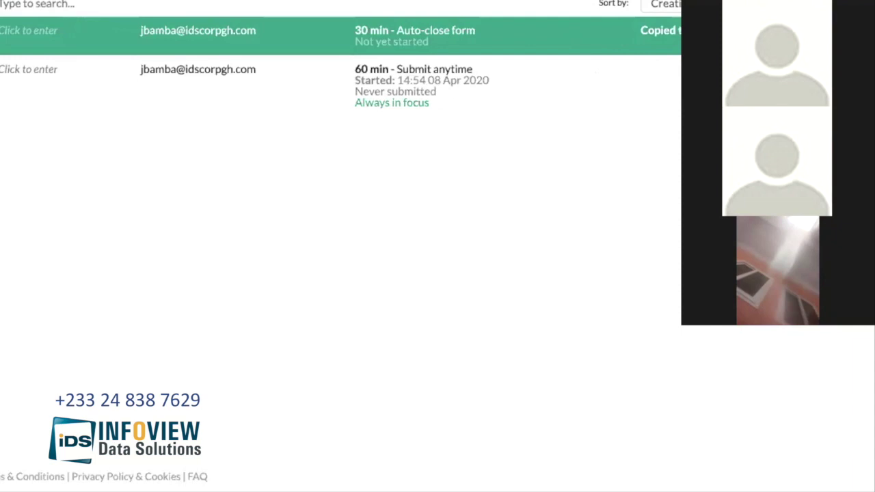
Step: Switch to the WhatsApp tab to share the copied test link
{"action": "left_click", "coordinate": [419, 15]}
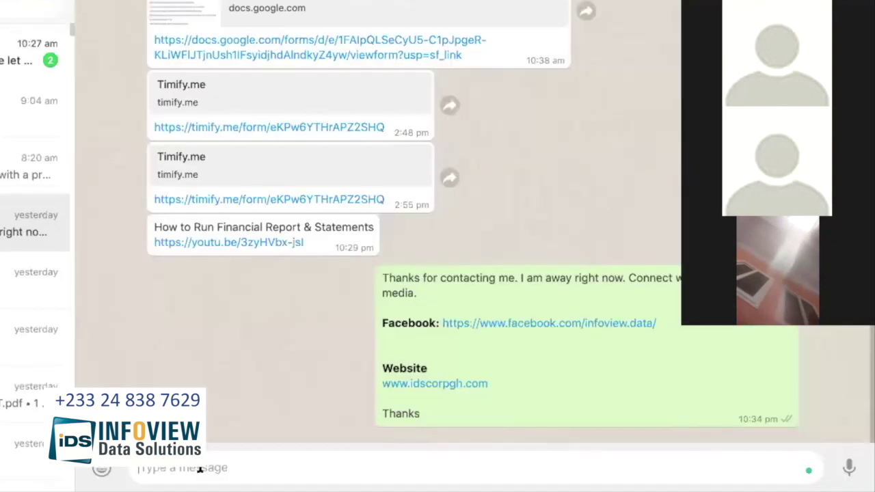
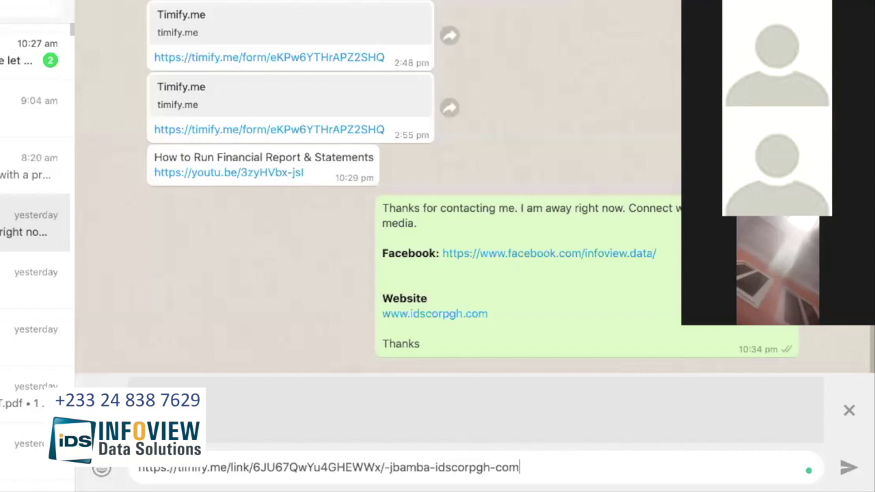
Step: Send the copied Timify test link in the WhatsApp chat, then open the sent link
{"action": "key", "text": "Return"}
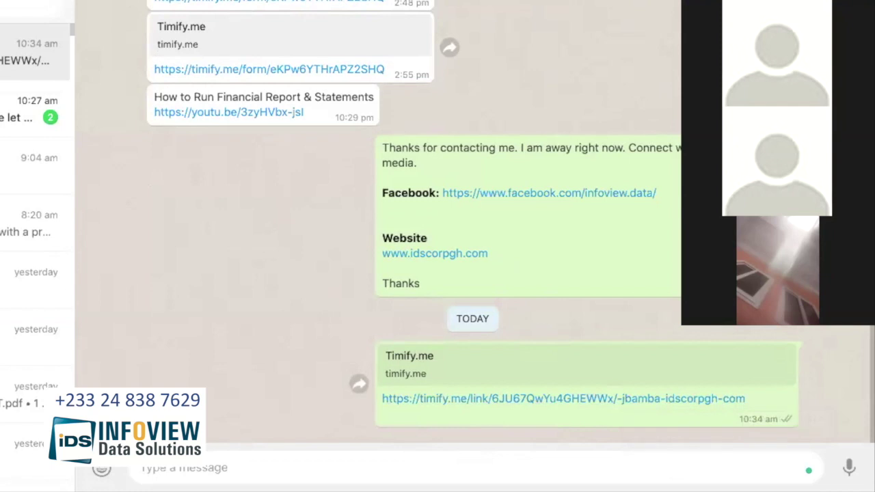
{"action": "left_click", "coordinate": [512, 404]}
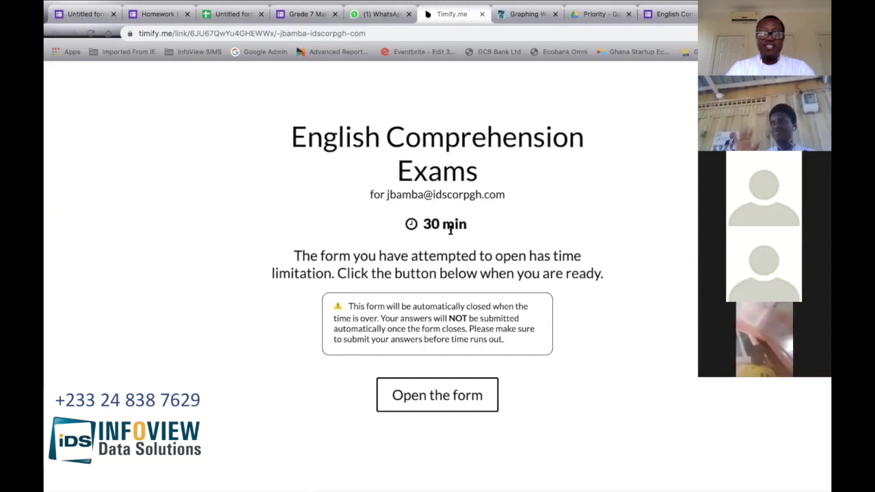
Step: Start the timed exam, then fill in the student ID and the student's full name
{"action": "left_click", "coordinate": [443, 397]}
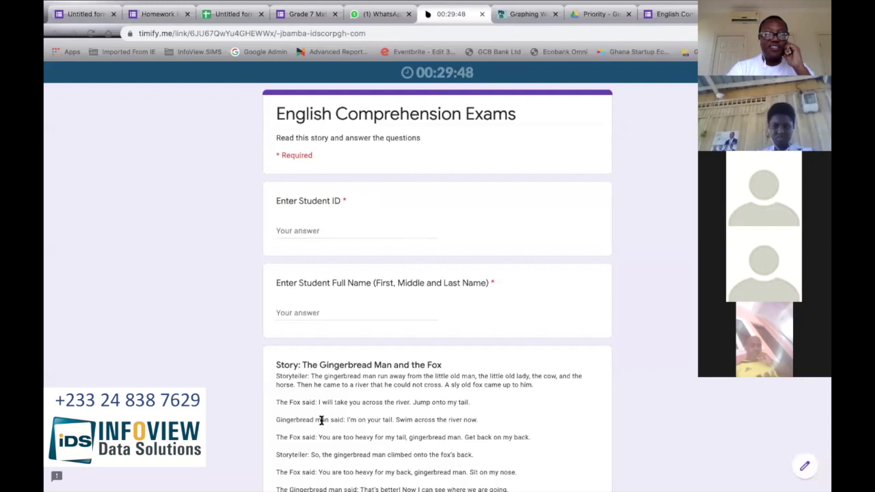
{"action": "scroll", "coordinate": [322, 418], "scroll_direction": "down", "scroll_amount": 2}
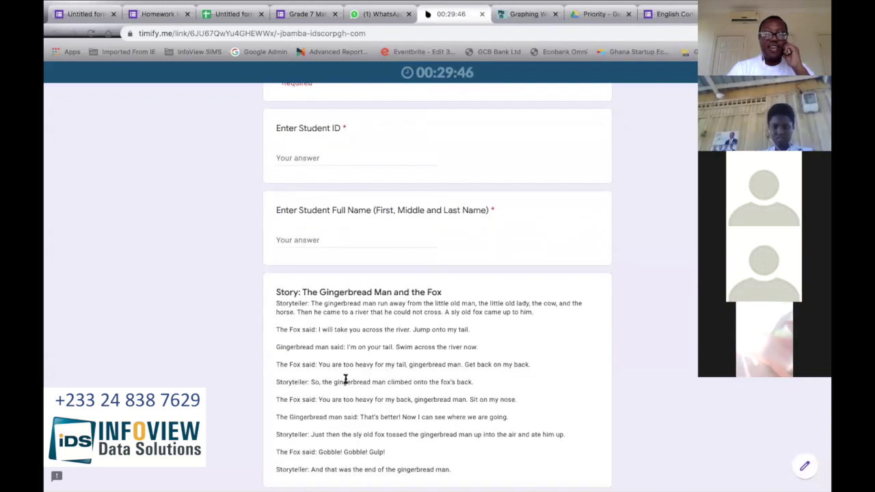
{"action": "scroll", "coordinate": [349, 362], "scroll_direction": "down", "scroll_amount": 2}
{"action": "scroll", "coordinate": [328, 260], "scroll_direction": "up", "scroll_amount": 4}
{"action": "left_click", "coordinate": [305, 226]}
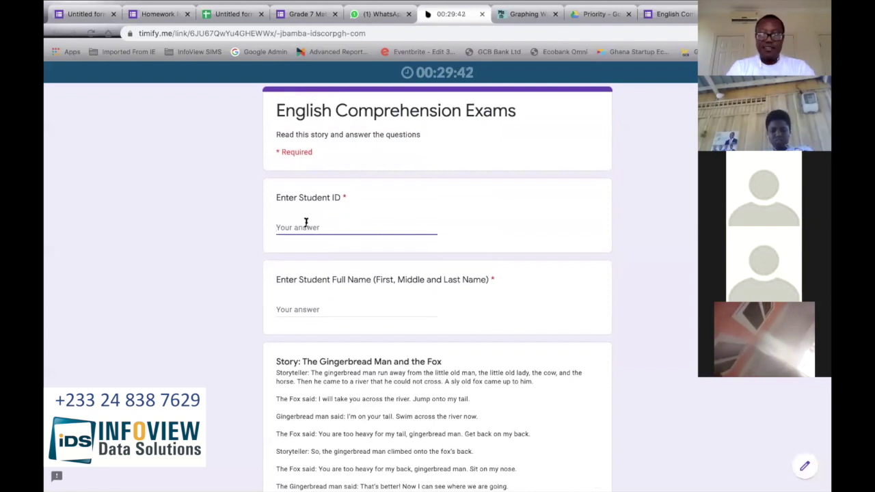
{"action": "type", "text": "98"}
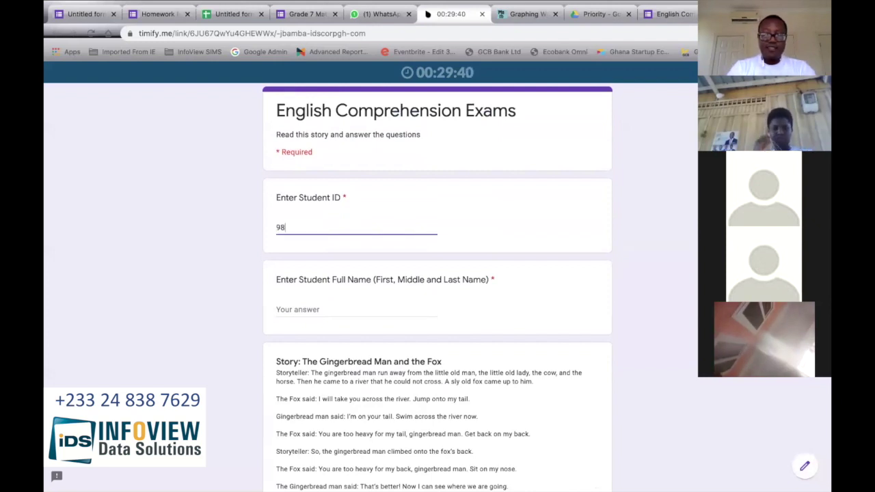
{"action": "type", "text": "76"}
{"action": "left_click", "coordinate": [322, 306]}
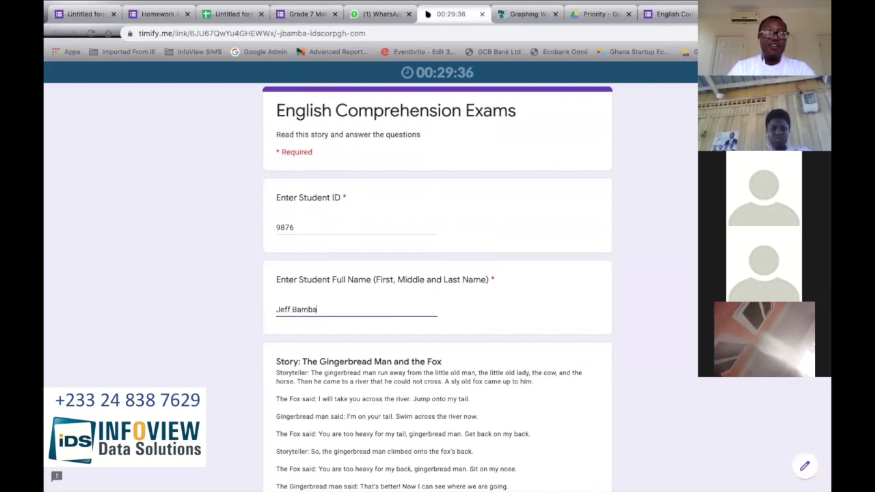
Step: Answer question 1 'Gingerbread man run from home' and question 2 'The old man, the old lady and the cow'
{"action": "scroll", "coordinate": [310, 171], "scroll_direction": "down", "scroll_amount": 5}
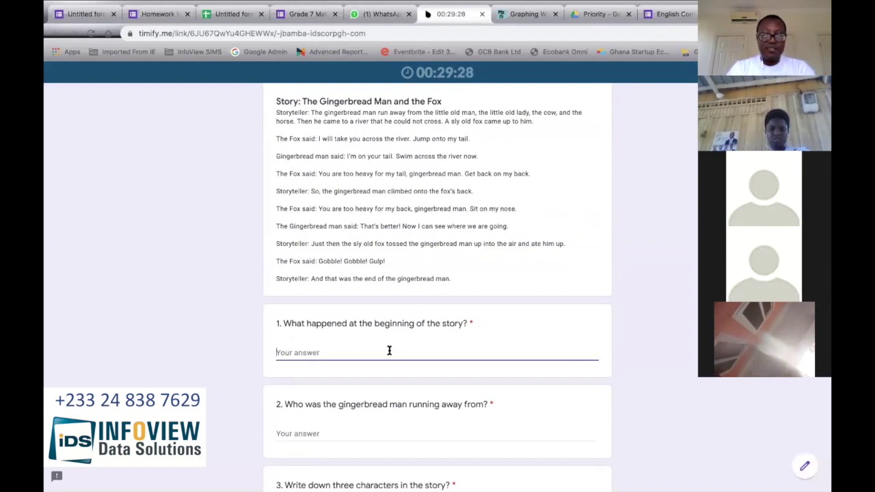
{"action": "type", "text": "Ginger"}
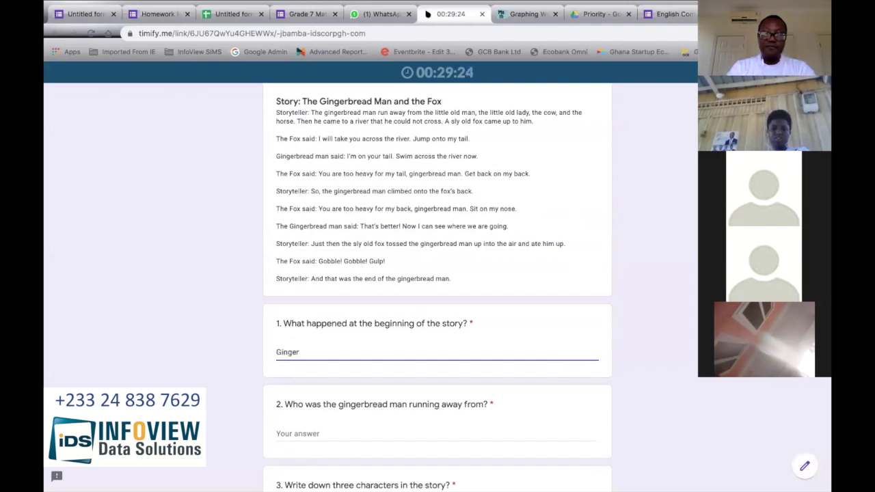
{"action": "type", "text": "bread"}
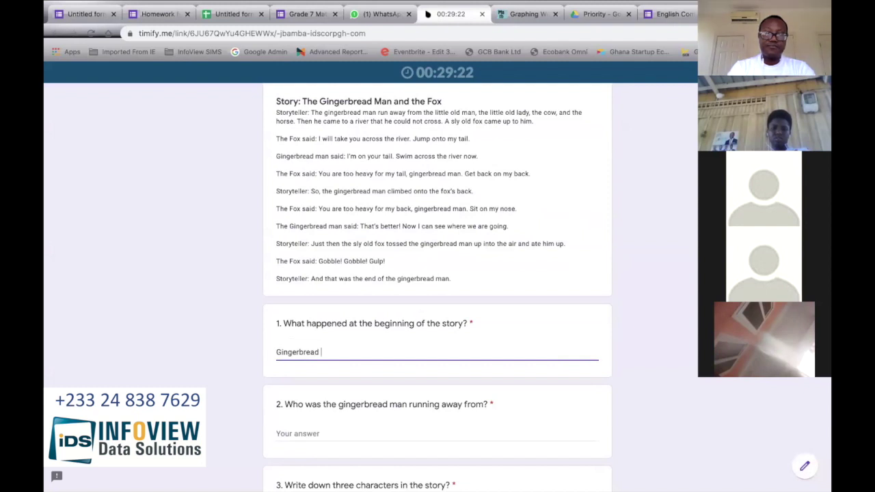
{"action": "type", "text": " man run from home"}
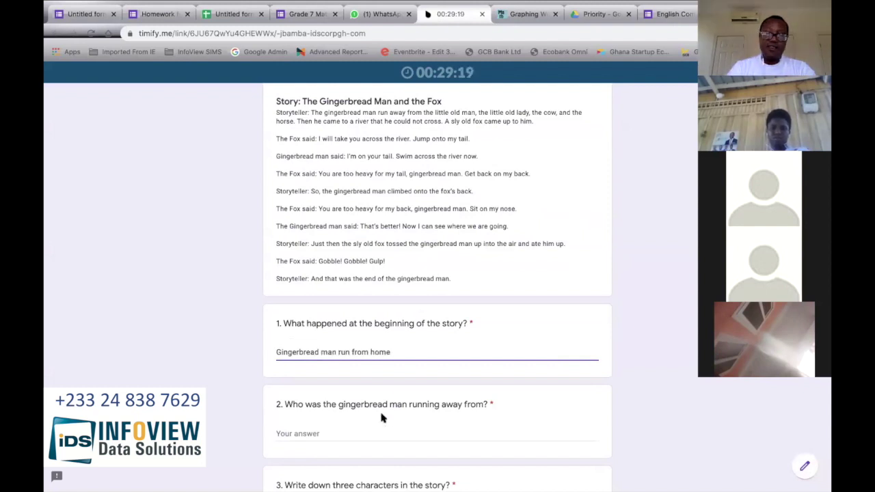
{"action": "scroll", "coordinate": [380, 410], "scroll_direction": "down", "scroll_amount": 1}
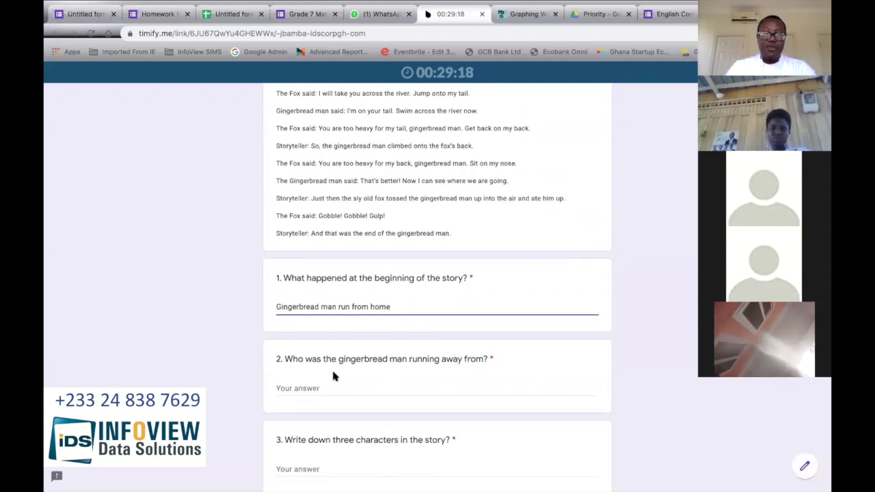
{"action": "left_click", "coordinate": [395, 387]}
{"action": "type", "text": "THe ol"}
{"action": "key", "text": "BackSpace"}
{"action": "key", "text": "BackSpace"}
{"action": "key", "text": "BackSpace"}
{"action": "key", "text": "BackSpace"}
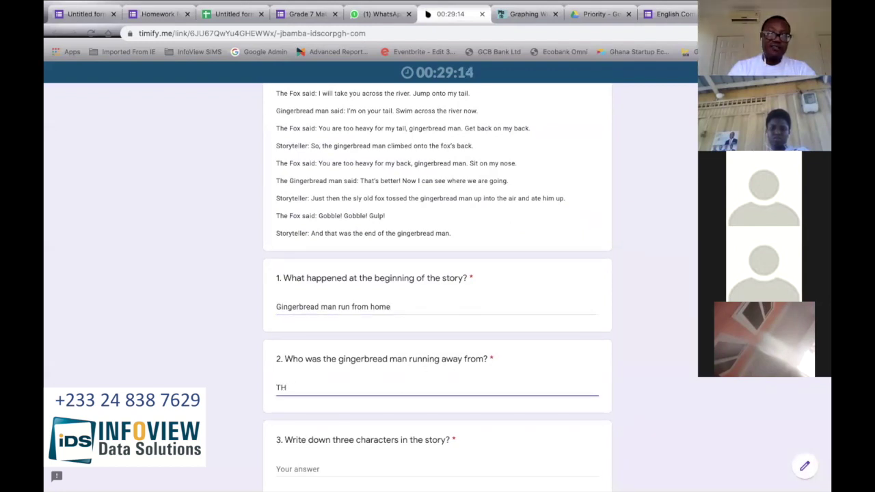
{"action": "type", "text": "e old man, o"}
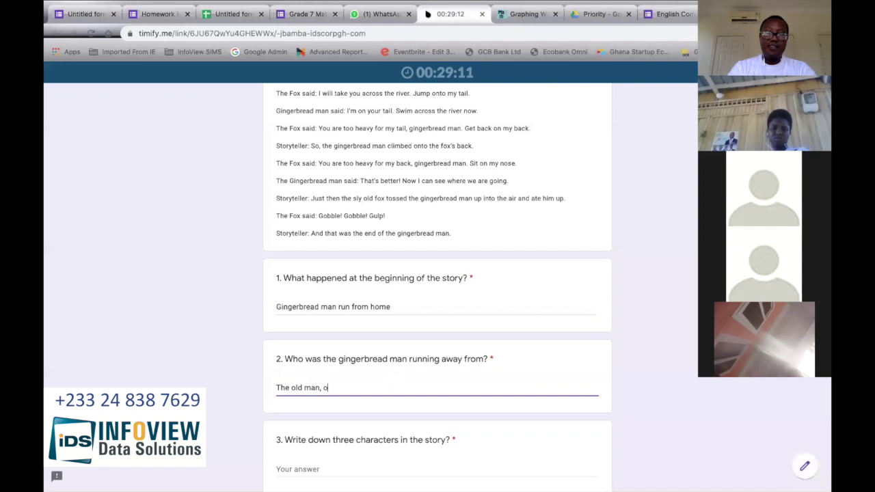
{"action": "key", "text": "BackSpace"}
{"action": "type", "text": "the old"}
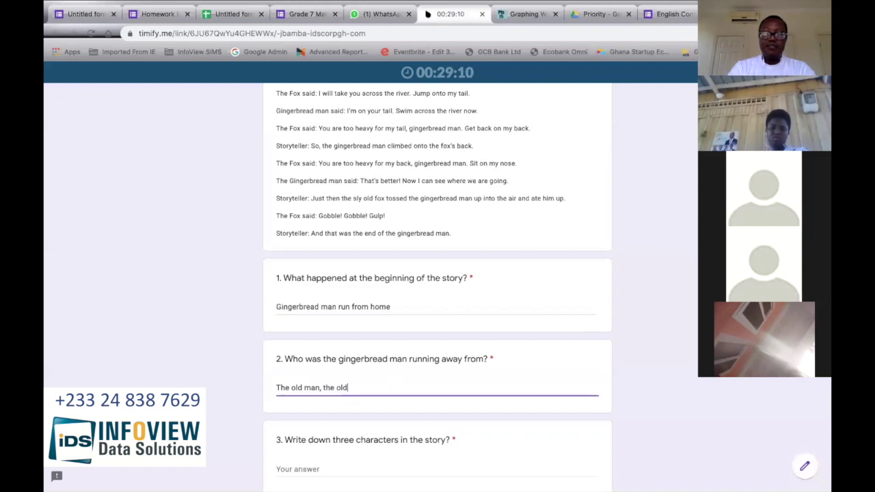
{"action": "type", "text": " lady and the cow"}
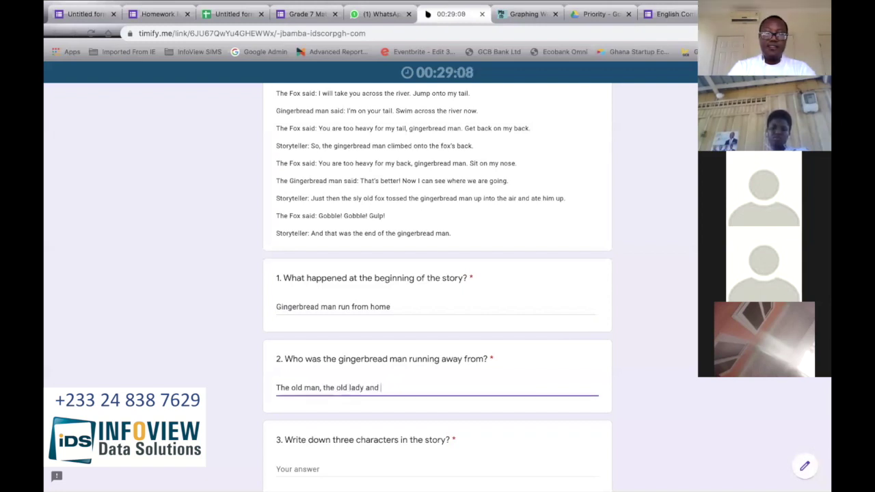
Step: Fill answers 3 to 5 with placeholder text
{"action": "scroll", "coordinate": [356, 393], "scroll_direction": "down", "scroll_amount": 1}
{"action": "left_click", "coordinate": [356, 392]}
{"action": "scroll", "coordinate": [357, 398], "scroll_direction": "down", "scroll_amount": 1}
{"action": "left_click", "coordinate": [358, 398]}
{"action": "type", "text": "sdfasdf"}
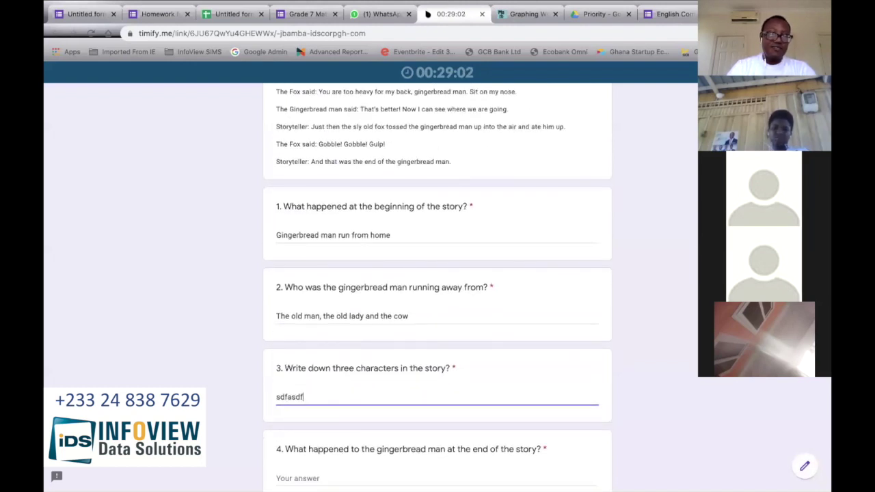
{"action": "scroll", "coordinate": [342, 333], "scroll_direction": "down", "scroll_amount": 2}
{"action": "left_click", "coordinate": [342, 333]}
{"action": "type", "text": "sdfadfas"}
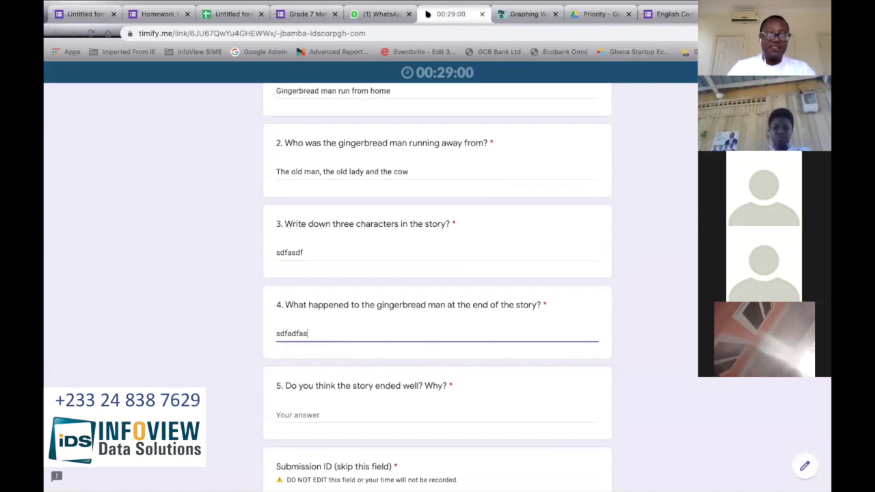
{"action": "left_click", "coordinate": [328, 415]}
{"action": "type", "text": "sadfasdfas"}
Step: Overwrite the Submission ID with a new value and submit the exam
{"action": "scroll", "coordinate": [373, 365], "scroll_direction": "down", "scroll_amount": 2}
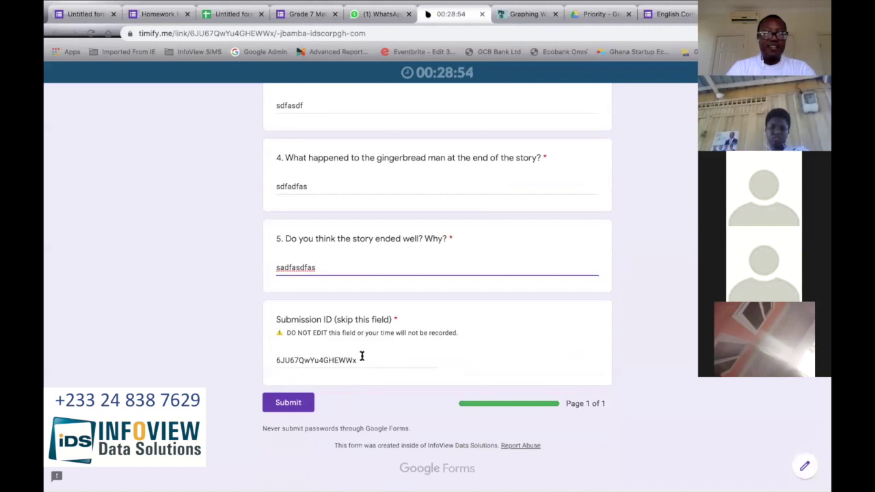
{"action": "left_click_drag", "start_coordinate": [361, 356], "coordinate": [254, 360]}
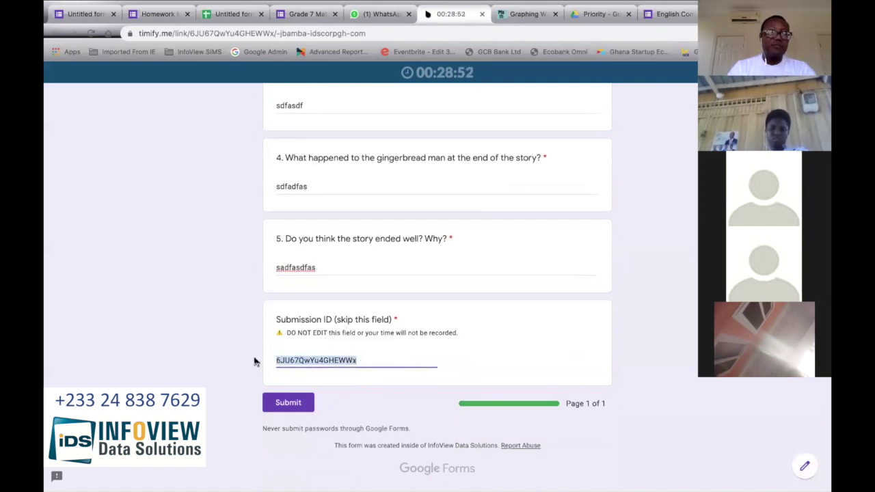
{"action": "type", "text": "Mr Bamba"}
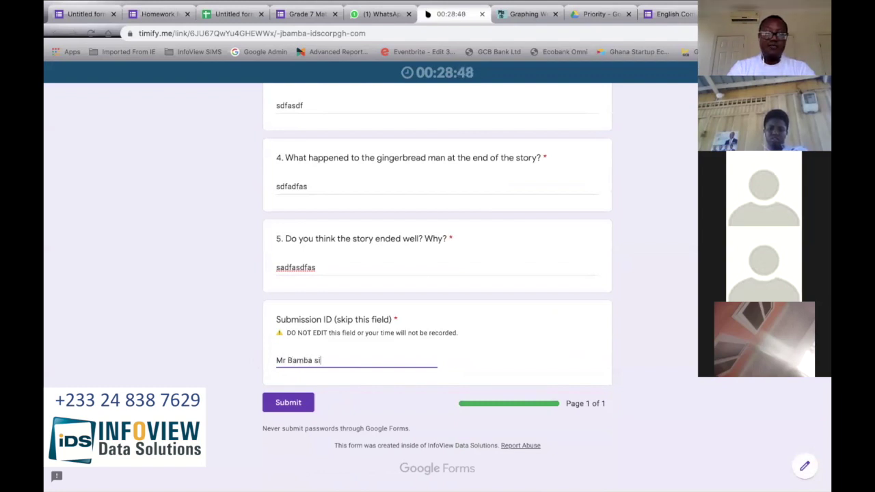
{"action": "type", "text": " supervised"}
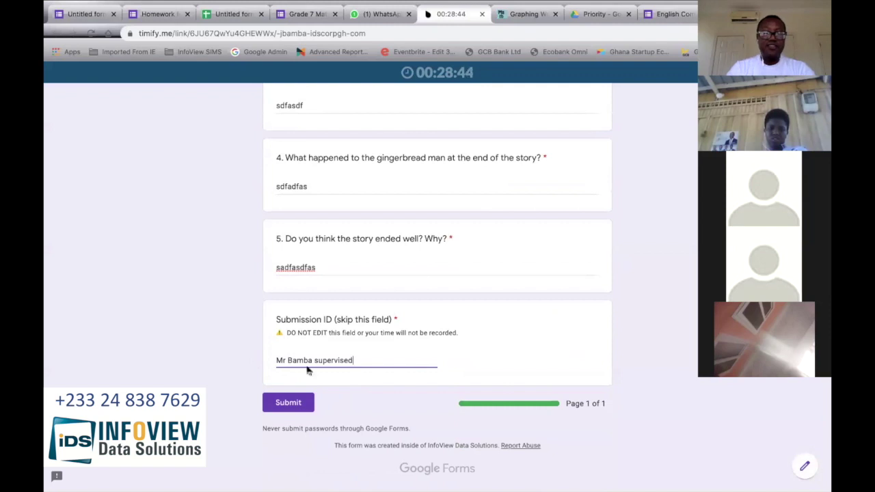
{"action": "left_click", "coordinate": [288, 402]}
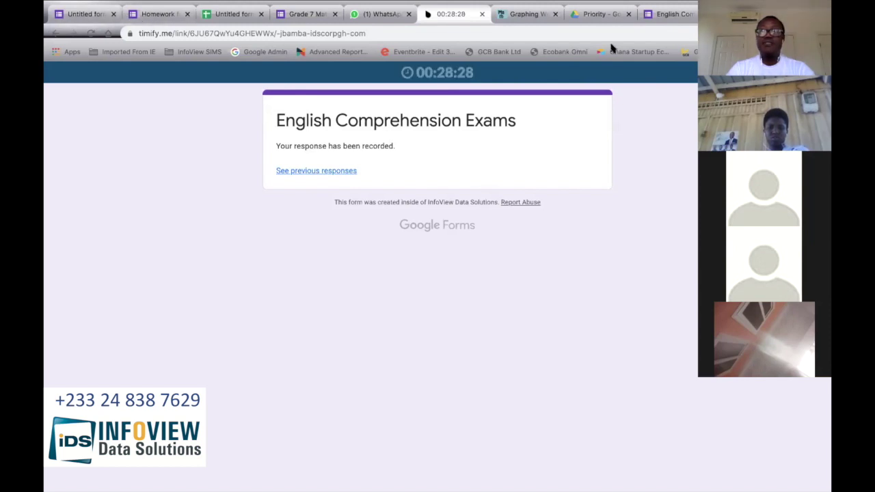
Step: Open the English Comprehension Exams Responses tab and scroll through the 2-response summary
{"action": "left_click", "coordinate": [667, 14]}
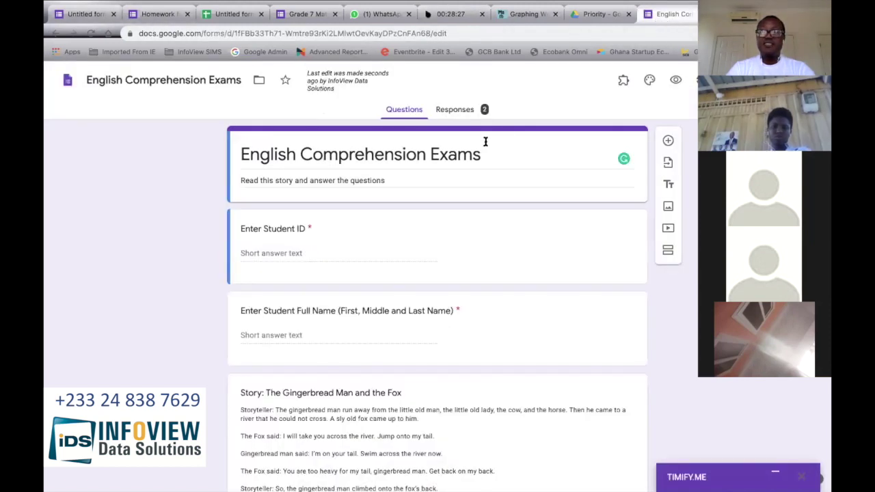
{"action": "left_click", "coordinate": [462, 110]}
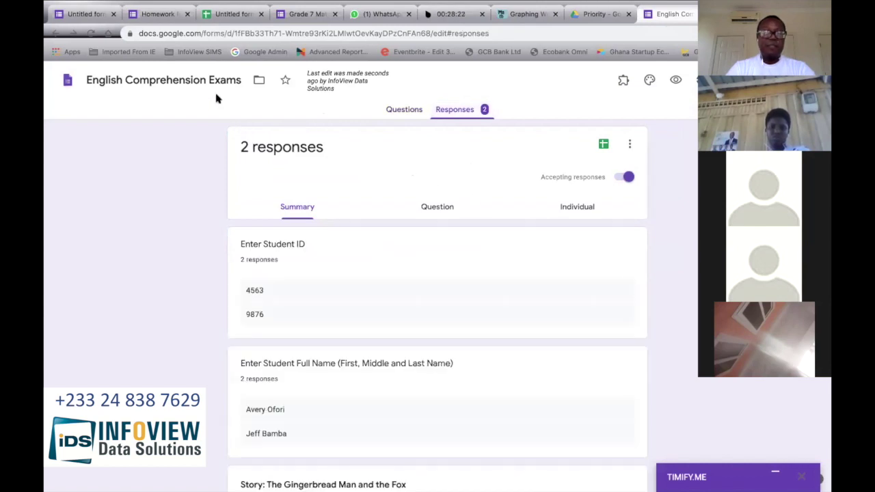
{"action": "scroll", "coordinate": [277, 274], "scroll_direction": "down", "scroll_amount": 3}
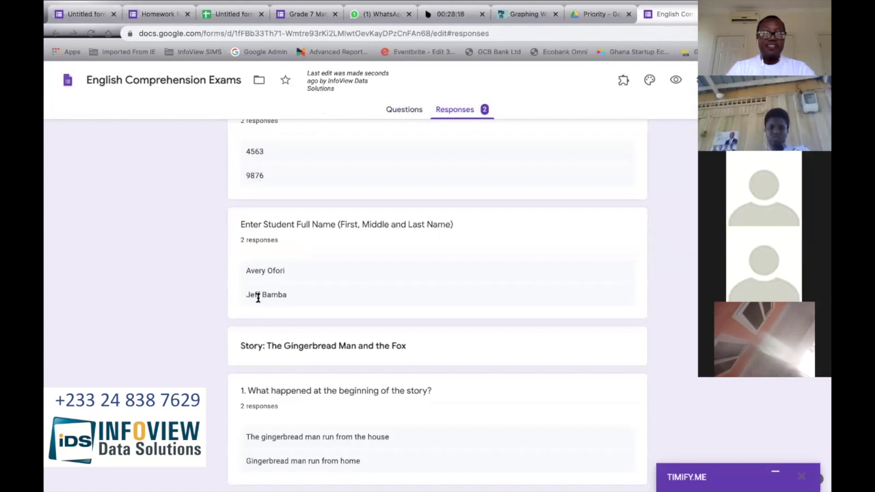
{"action": "scroll", "coordinate": [272, 299], "scroll_direction": "down", "scroll_amount": 3}
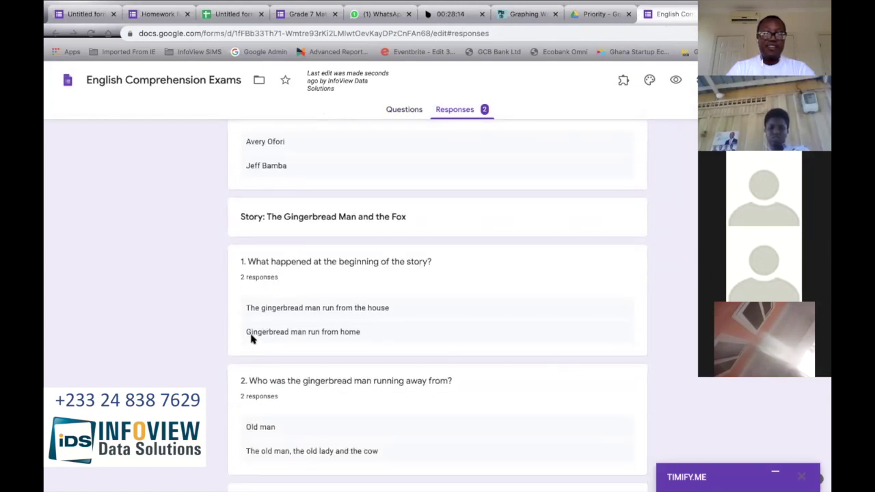
{"action": "scroll", "coordinate": [278, 332], "scroll_direction": "down", "scroll_amount": 1}
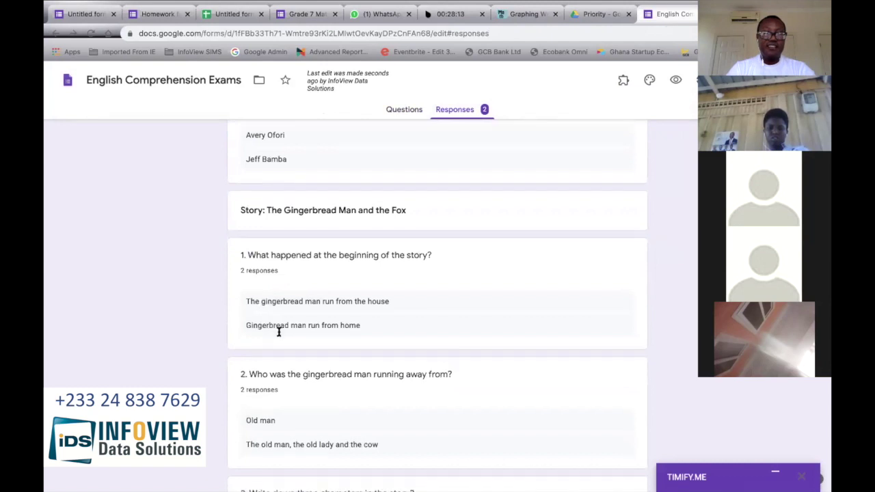
{"action": "scroll", "coordinate": [267, 410], "scroll_direction": "down", "scroll_amount": 1}
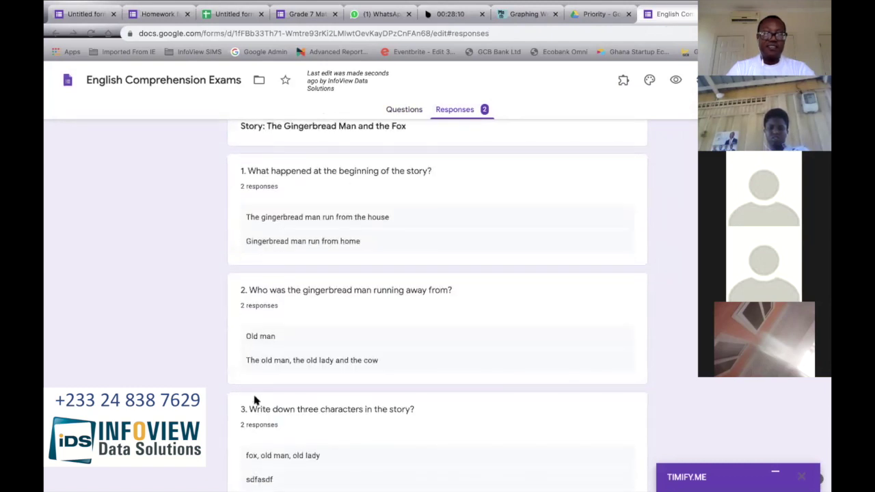
{"action": "scroll", "coordinate": [283, 363], "scroll_direction": "down", "scroll_amount": 1}
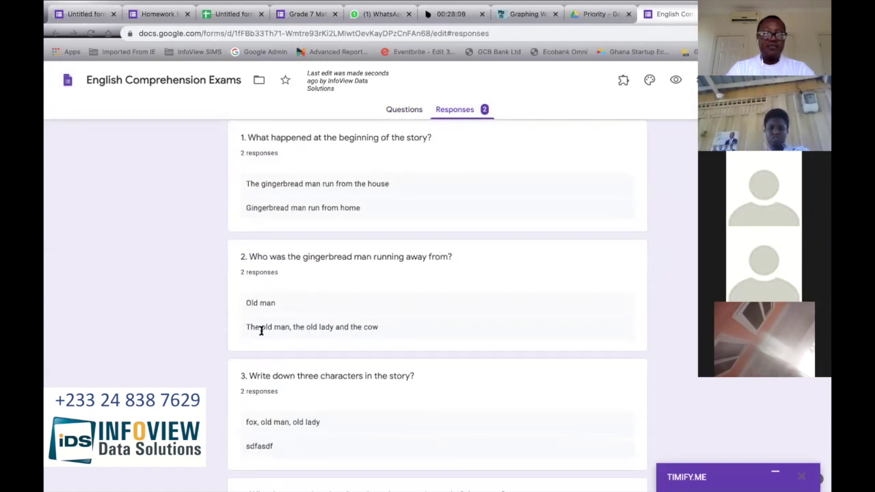
{"action": "scroll", "coordinate": [299, 321], "scroll_direction": "up", "scroll_amount": 8}
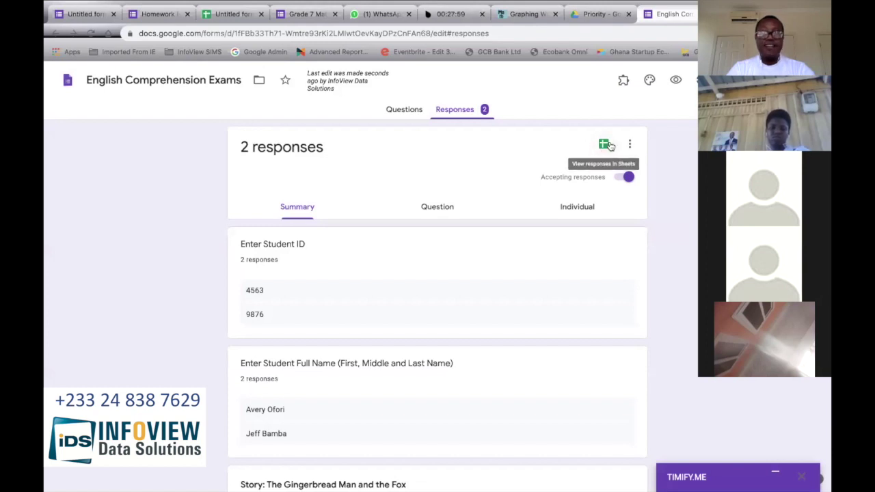
Step: Review the per-question answers in the summary, then open a new blank browser tab
{"action": "left_click", "coordinate": [603, 146]}
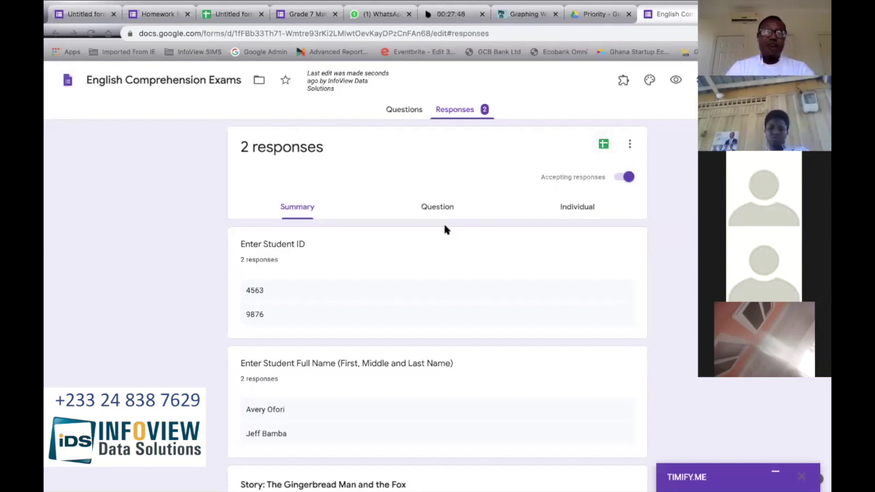
{"action": "scroll", "coordinate": [445, 230], "scroll_direction": "down", "scroll_amount": 2}
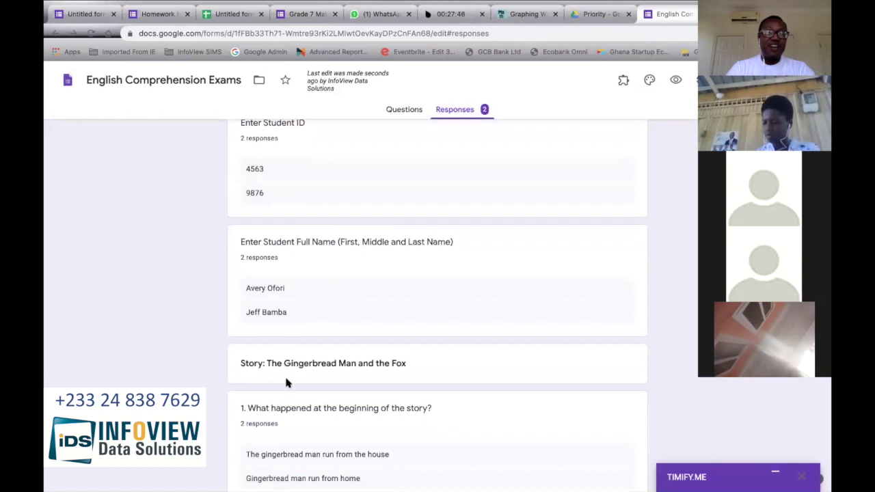
{"action": "scroll", "coordinate": [285, 376], "scroll_direction": "down", "scroll_amount": 2}
{"action": "scroll", "coordinate": [286, 381], "scroll_direction": "down", "scroll_amount": 2}
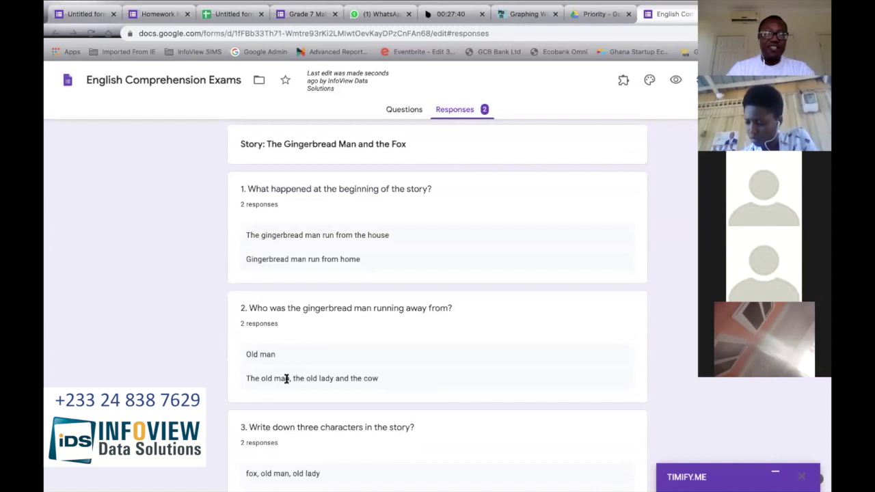
{"action": "scroll", "coordinate": [287, 379], "scroll_direction": "down", "scroll_amount": 1}
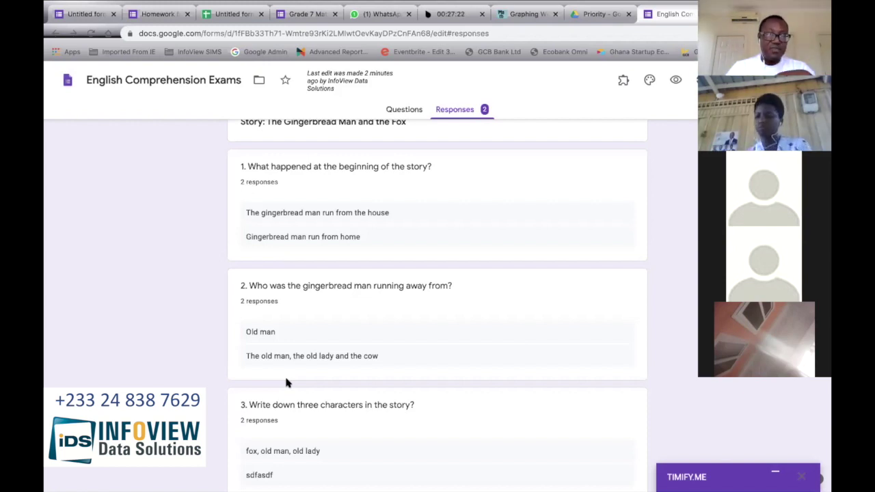
{"action": "scroll", "coordinate": [287, 383], "scroll_direction": "down", "scroll_amount": 1}
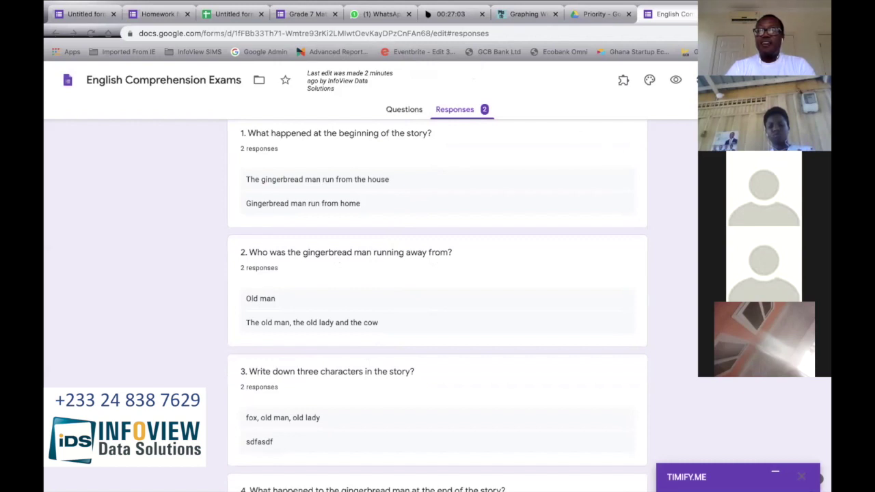
{"action": "key", "text": "ctrl+t"}
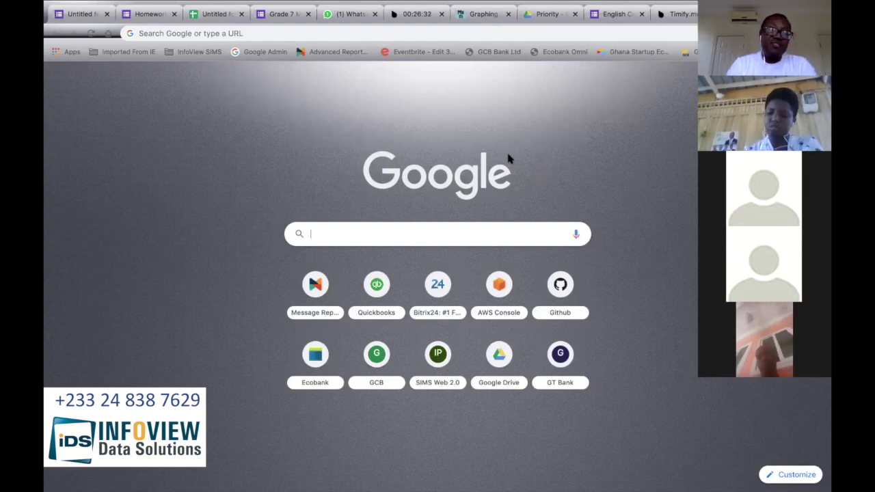
Step: Load khanacademy.org from the address bar and bring up its course and video search
{"action": "left_click", "coordinate": [469, 33]}
{"action": "type", "text": "kha"}
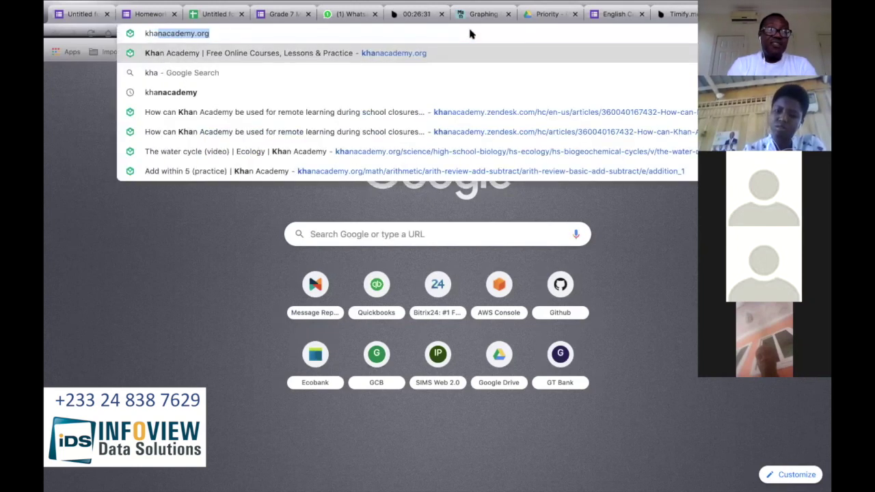
{"action": "key", "text": "Return"}
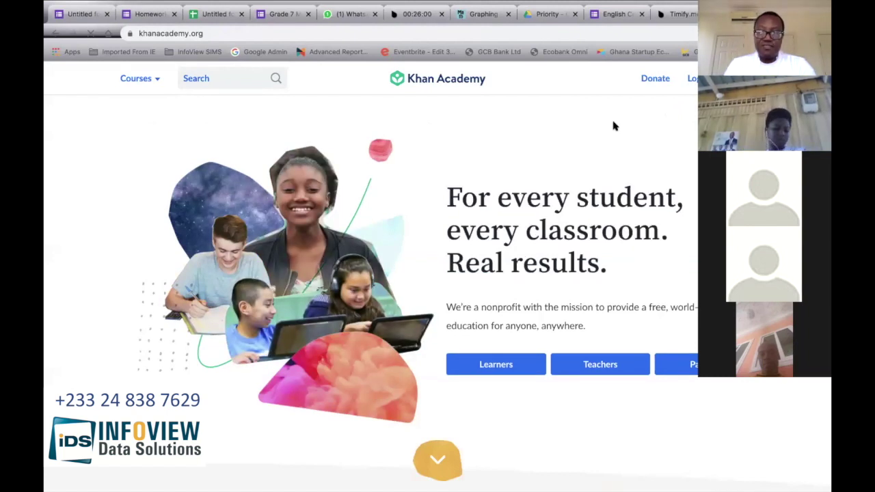
{"action": "left_click", "coordinate": [225, 80]}
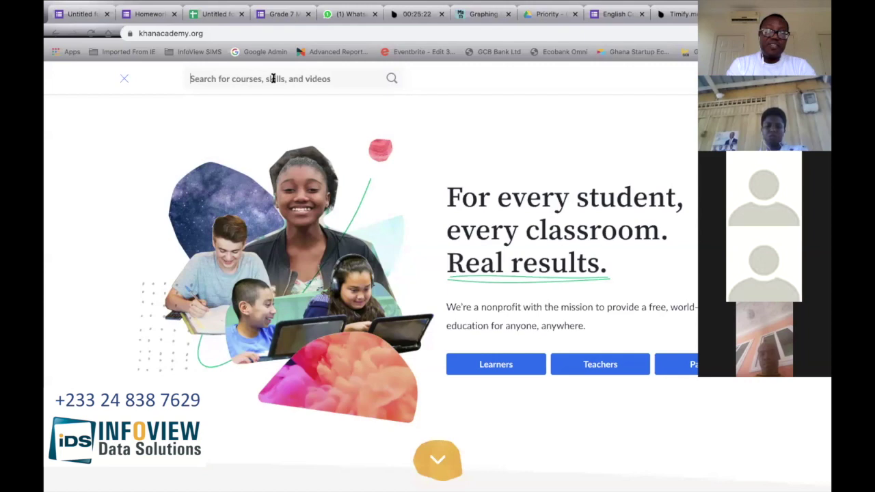
{"action": "left_click", "coordinate": [273, 79]}
{"action": "type", "text": "Grade"}
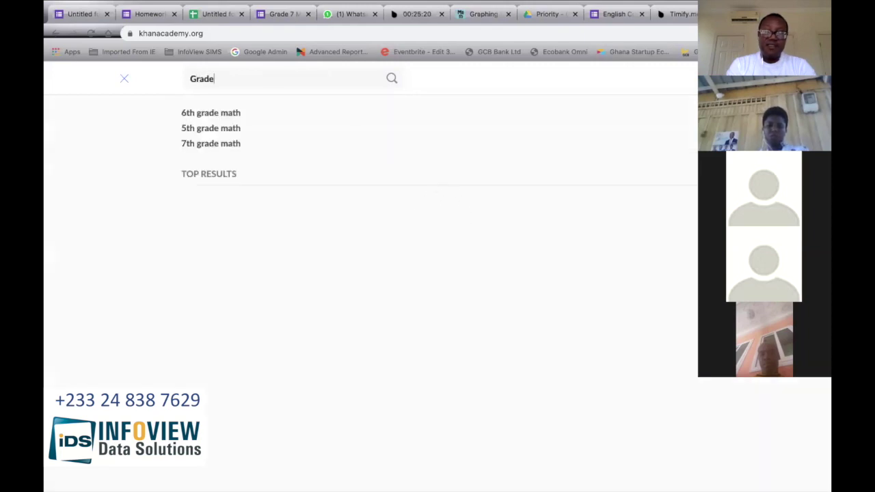
{"action": "type", "text": "1, english, "}
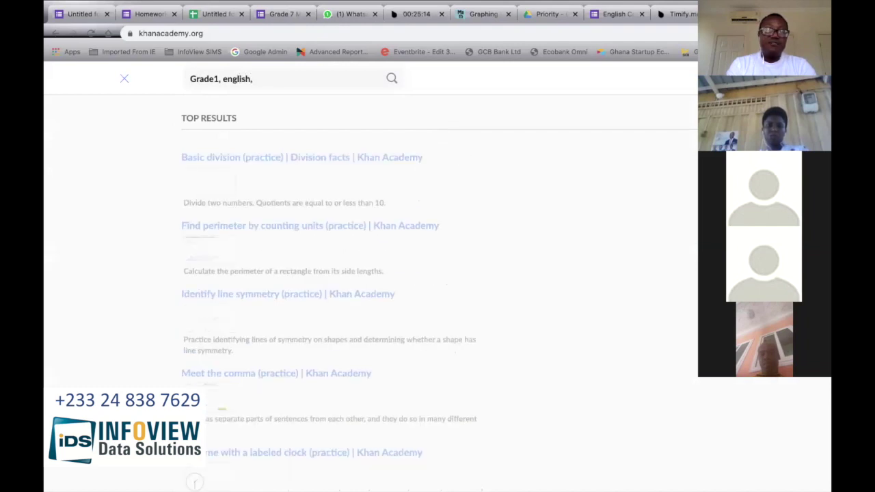
{"action": "type", "text": "us,"}
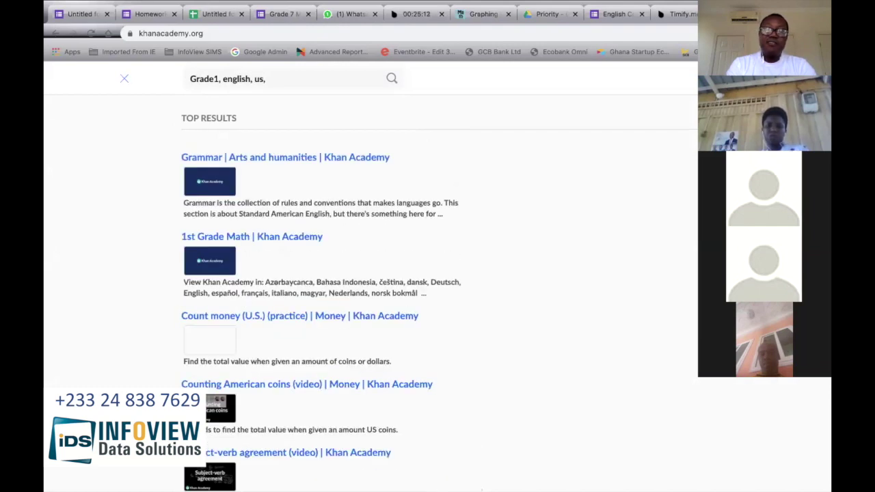
{"action": "type", "text": " compre"}
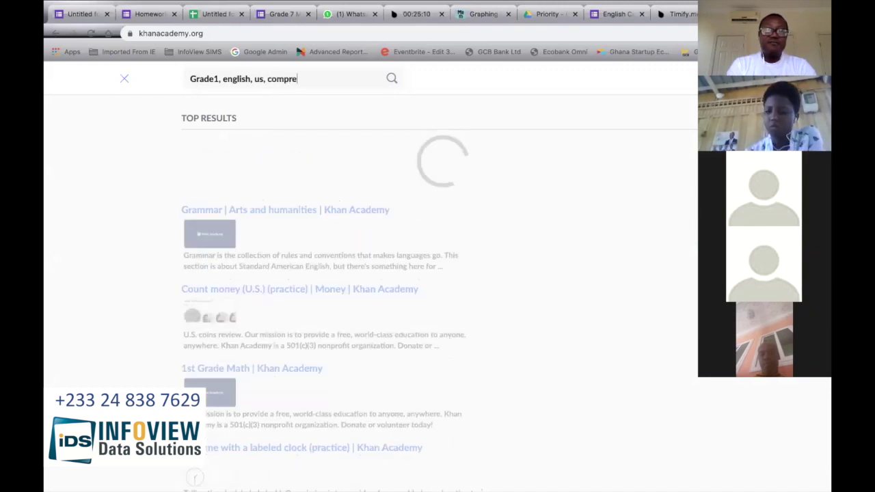
{"action": "type", "text": "hension"}
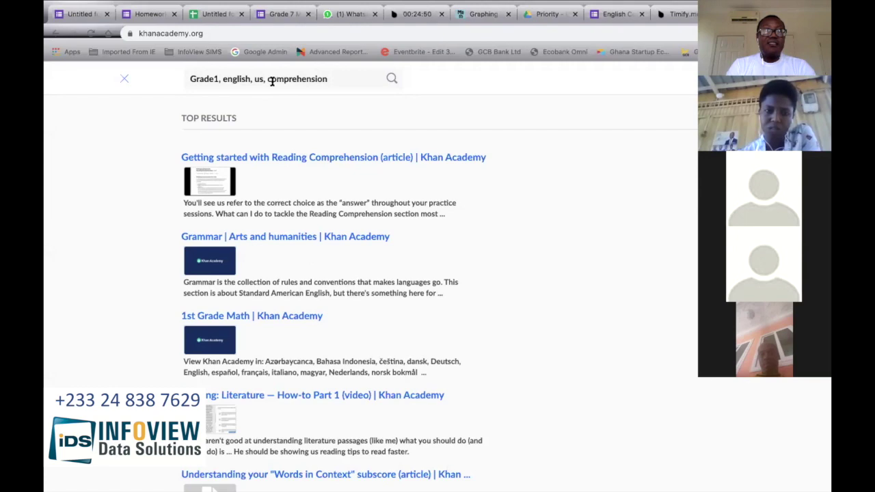
{"action": "left_click", "coordinate": [336, 80]}
{"action": "key", "text": "BackSpace"}
{"action": "key", "text": "BackSpace"}
{"action": "key", "text": "BackSpace"}
{"action": "key", "text": "BackSpace"}
{"action": "key", "text": "BackSpace"}
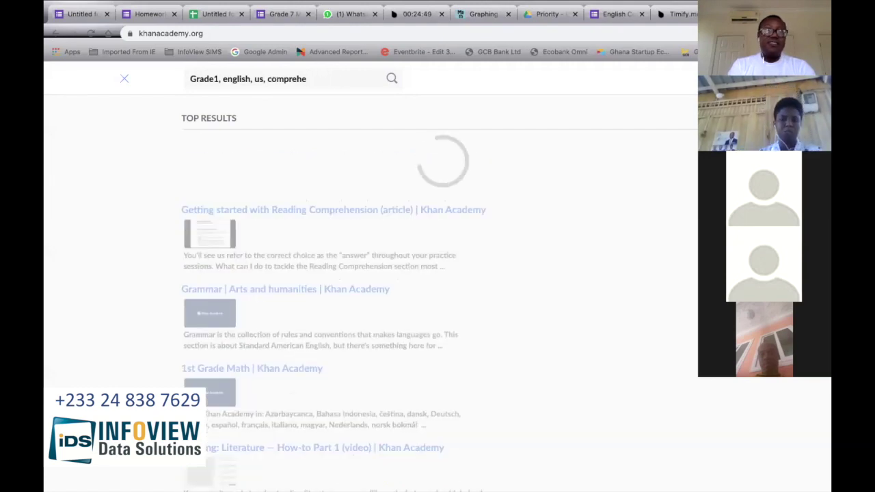
{"action": "key", "text": "BackSpace"}
{"action": "key", "text": "BackSpace"}
{"action": "key", "text": "BackSpace"}
{"action": "key", "text": "BackSpace"}
{"action": "key", "text": "BackSpace"}
{"action": "key", "text": "BackSpace"}
{"action": "key", "text": "BackSpace"}
{"action": "key", "text": "BackSpace"}
{"action": "key", "text": "BackSpace"}
{"action": "key", "text": "BackSpace"}
{"action": "key", "text": "BackSpace"}
{"action": "key", "text": "BackSpace"}
{"action": "key", "text": "BackSpace"}
{"action": "key", "text": "BackSpace"}
{"action": "key", "text": "BackSpace"}
{"action": "key", "text": "BackSpace"}
{"action": "key", "text": "BackSpace"}
{"action": "key", "text": "BackSpace"}
{"action": "key", "text": "BackSpace"}
{"action": "key", "text": "BackSpace"}
{"action": "key", "text": "BackSpace"}
{"action": "key", "text": "BackSpace"}
{"action": "key", "text": "BackSpace"}
{"action": "key", "text": "BackSpace"}
{"action": "key", "text": "BackSpace"}
{"action": "key", "text": "BackSpace"}
{"action": "key", "text": "BackSpace"}
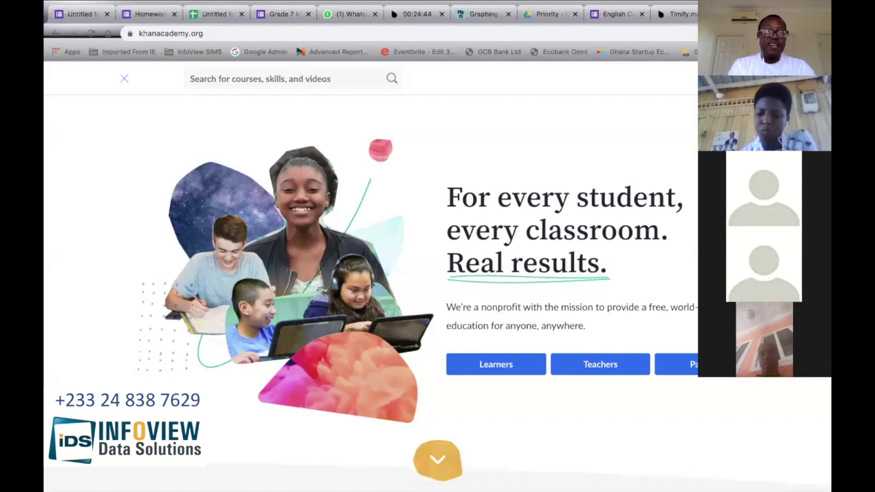
Step: Search Khan Academy for 'Grade1+english+us+comprehension', then open a fresh browser tab
{"action": "type", "text": "Gra"}
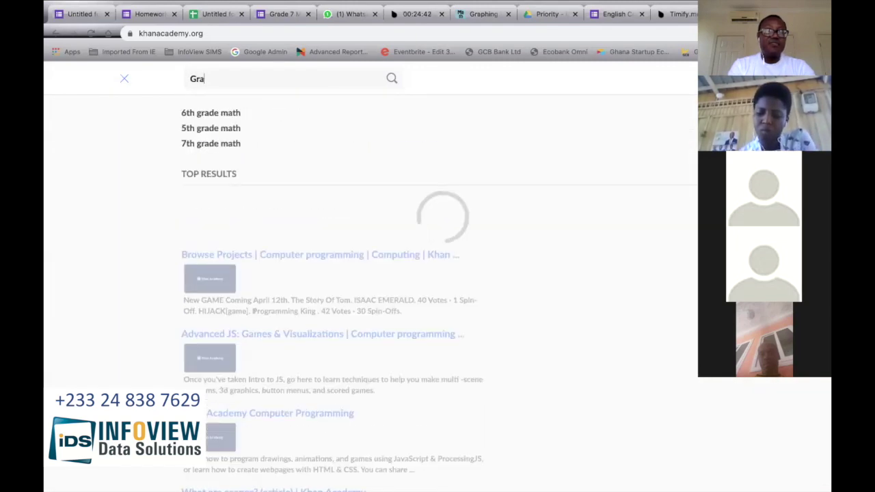
{"action": "type", "text": "de+1+"}
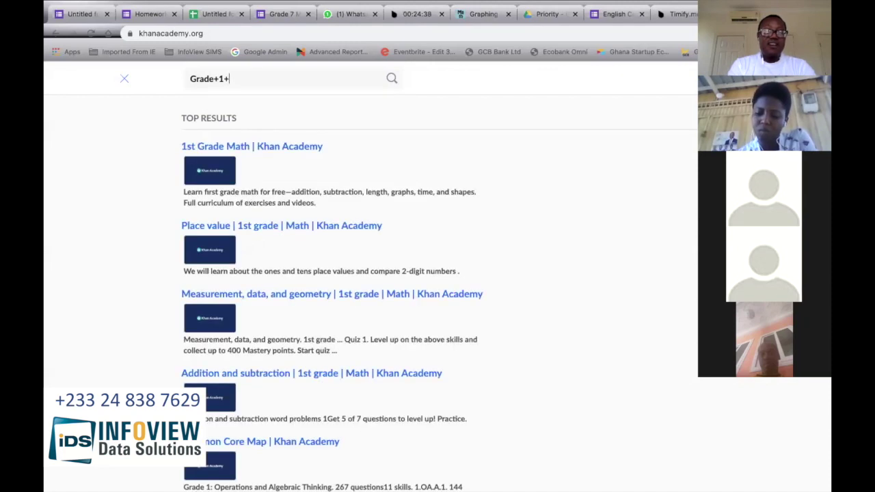
{"action": "type", "text": "english"}
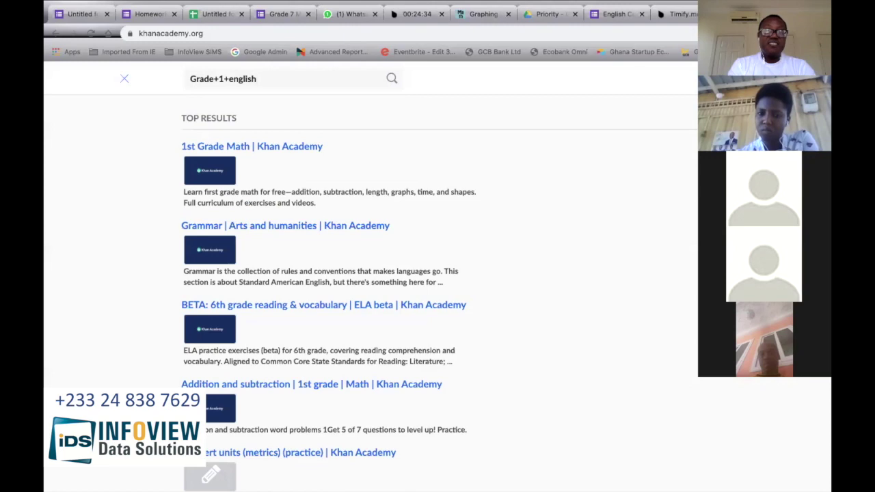
{"action": "type", "text": "+us+"}
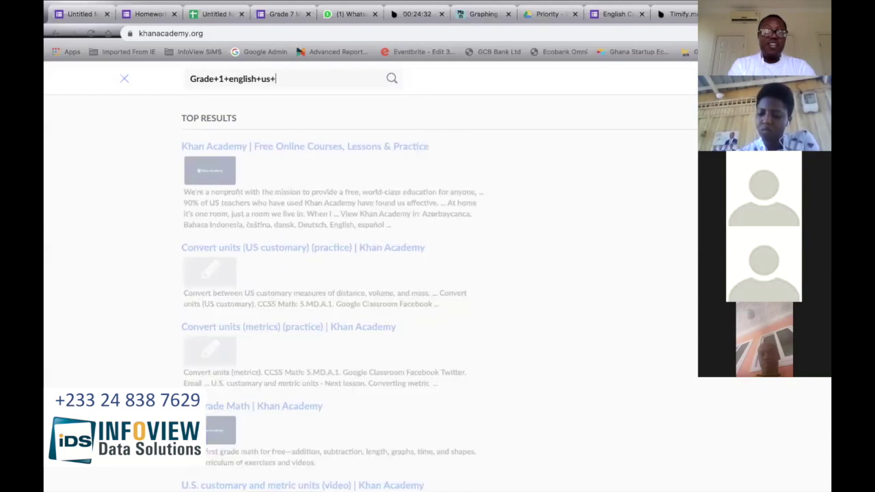
{"action": "type", "text": "comp"}
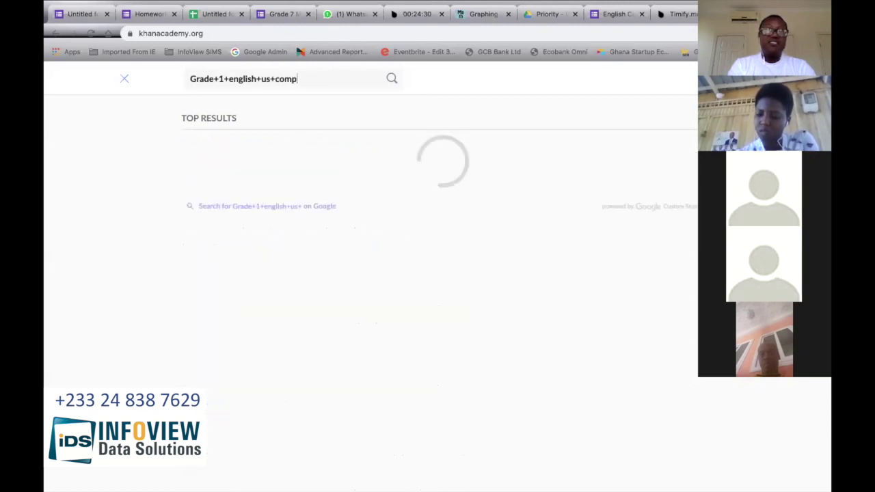
{"action": "type", "text": "rehension"}
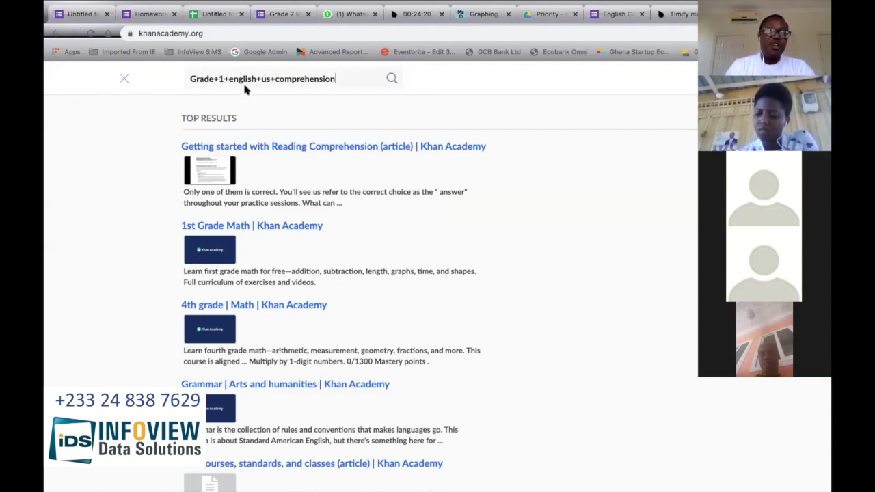
{"action": "left_click", "coordinate": [215, 80]}
{"action": "key", "text": "BackSpace"}
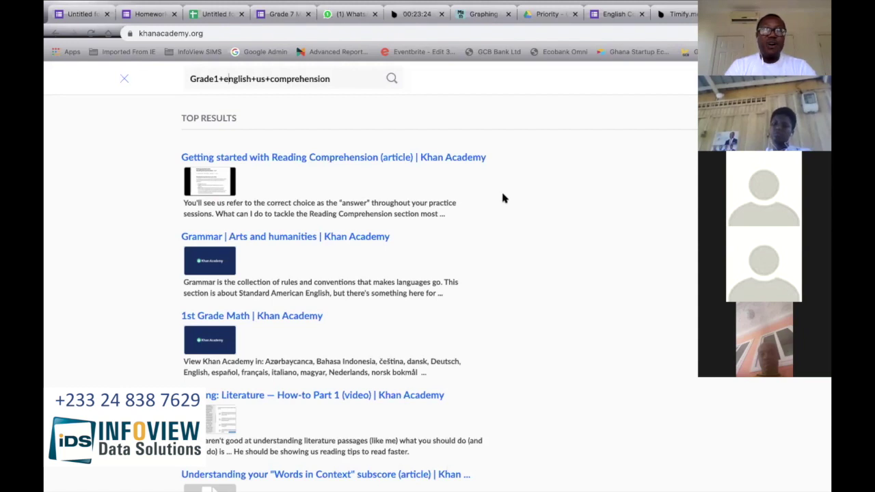
{"action": "key", "text": "ctrl+t"}
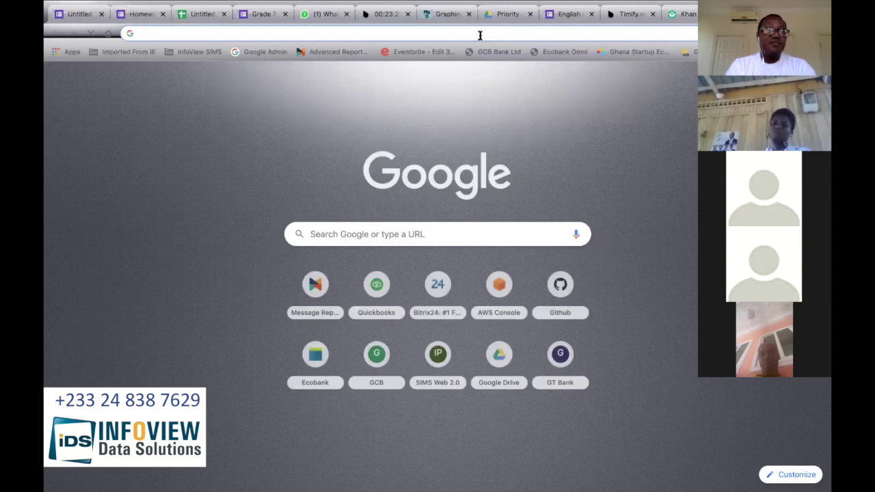
Step: Go to youtube.com and search for 'grade1+math+addition+subtraction'
{"action": "type", "text": "youtube.com"}
{"action": "key", "text": "Return"}
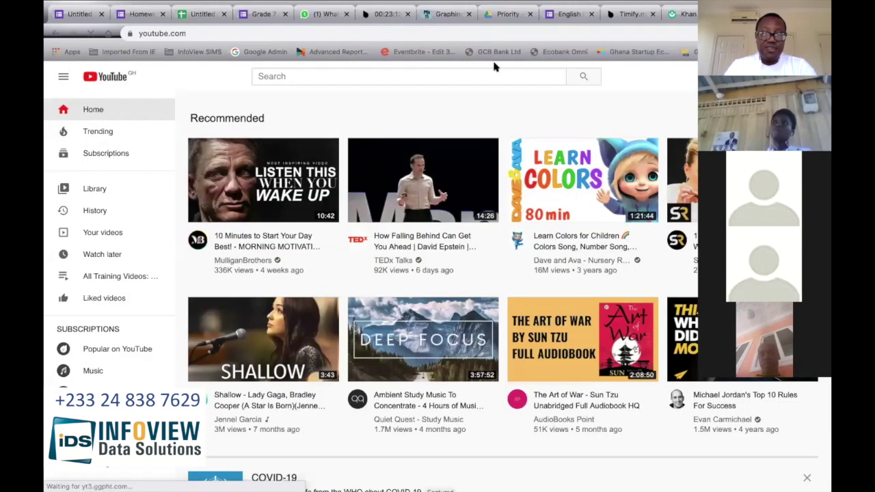
{"action": "left_click", "coordinate": [370, 76]}
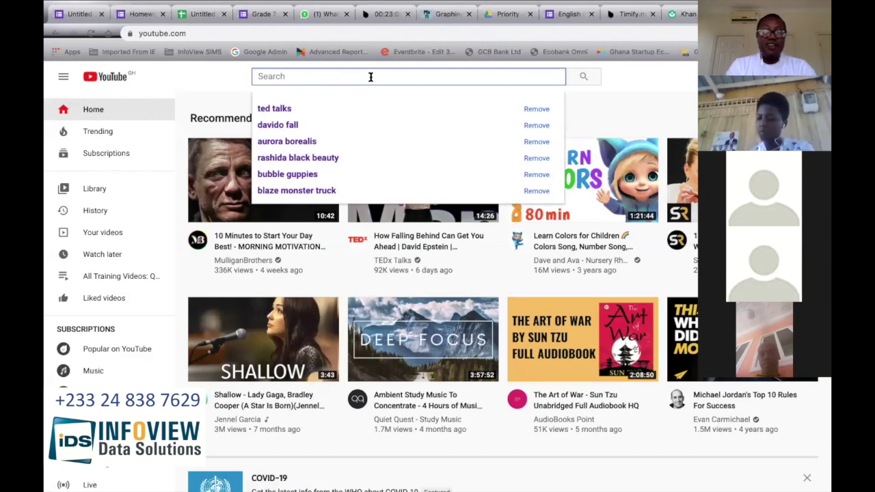
{"action": "type", "text": "grade"}
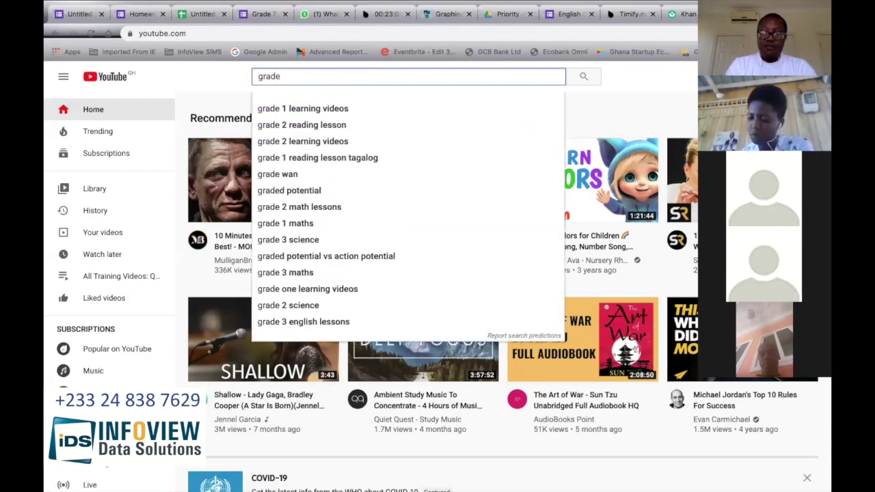
{"action": "type", "text": "1+math+"}
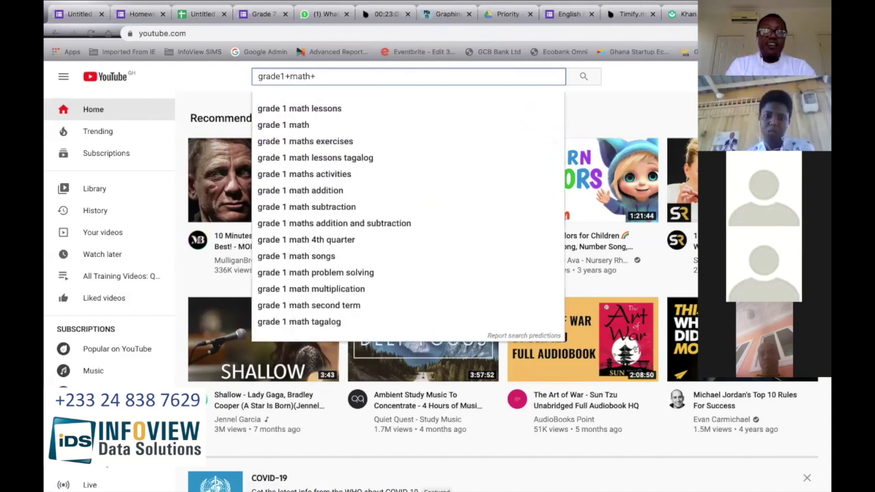
{"action": "type", "text": "addition+"}
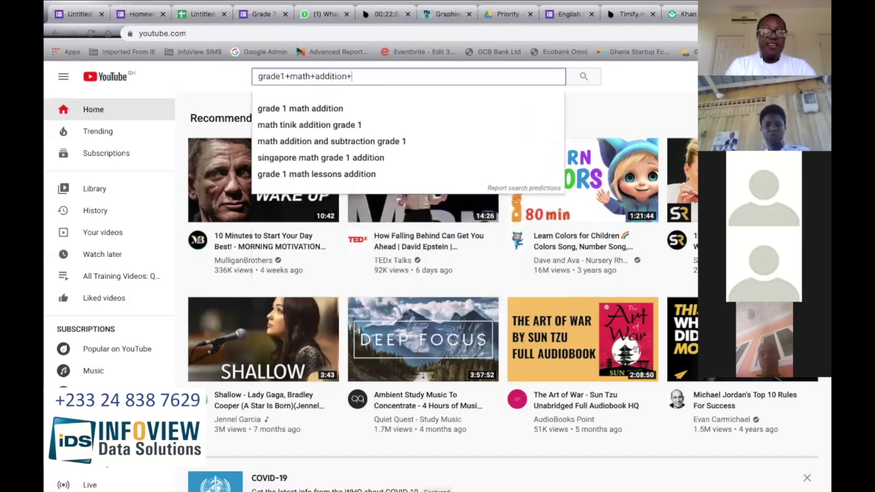
{"action": "type", "text": "sub"}
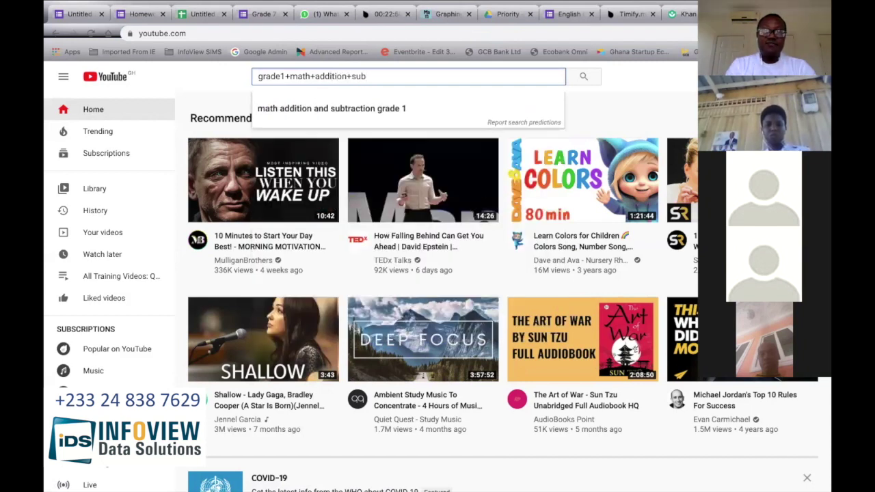
{"action": "type", "text": "traction"}
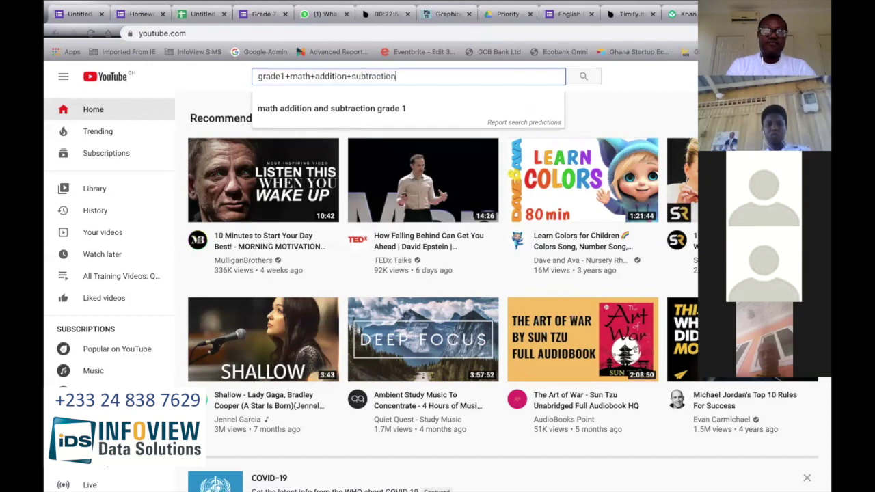
{"action": "key", "text": "Return"}
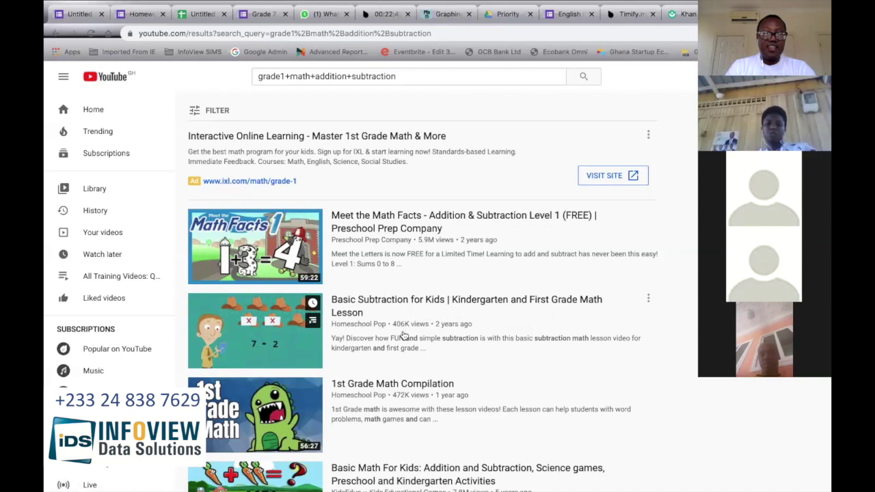
{"action": "scroll", "coordinate": [403, 336], "scroll_direction": "down", "scroll_amount": 1}
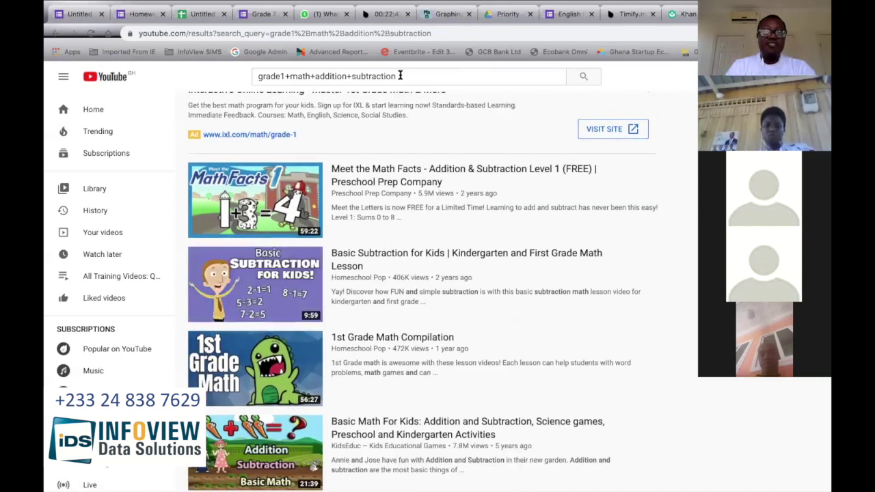
Step: Replace the YouTube query with 'how to demonstrate grade 1 addition and subtraction' and search
{"action": "triple_click", "coordinate": [400, 76]}
{"action": "key", "text": "BackSpace"}
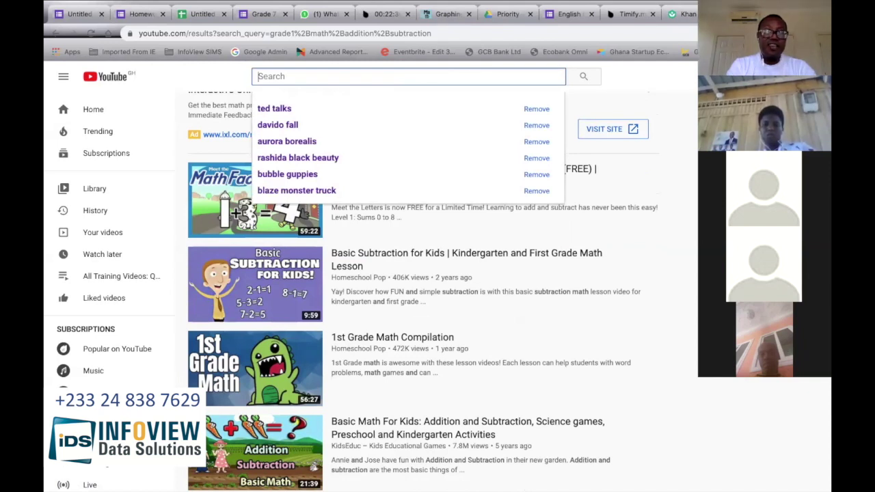
{"action": "type", "text": "how to"}
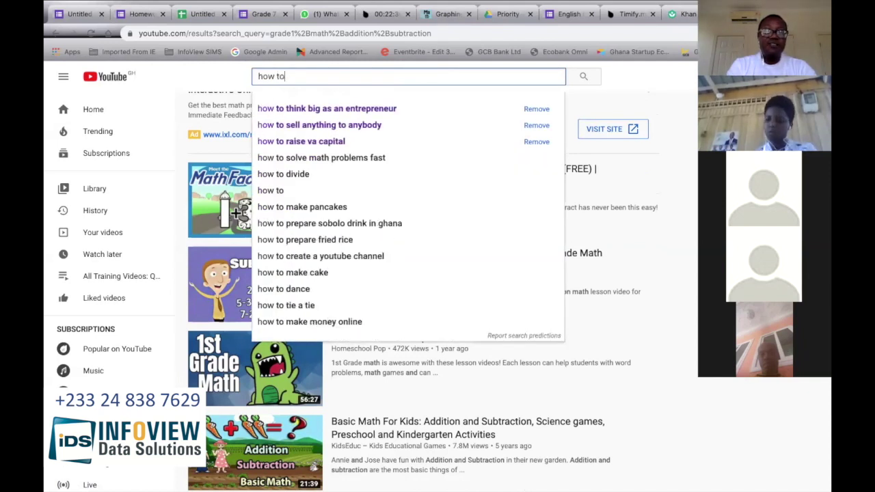
{"action": "type", "text": " down"}
{"action": "key", "text": "BackSpace"}
{"action": "key", "text": "BackSpace"}
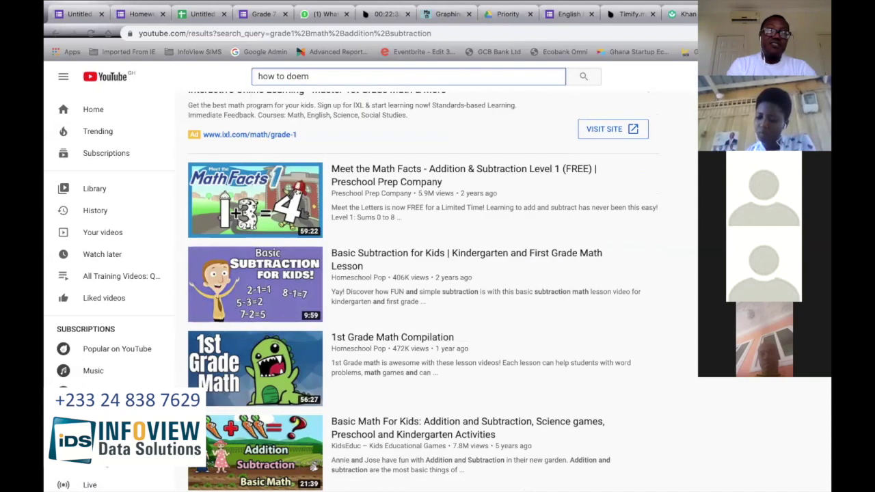
{"action": "type", "text": "mn"}
{"action": "key", "text": "BackSpace"}
{"action": "type", "text": "onst"}
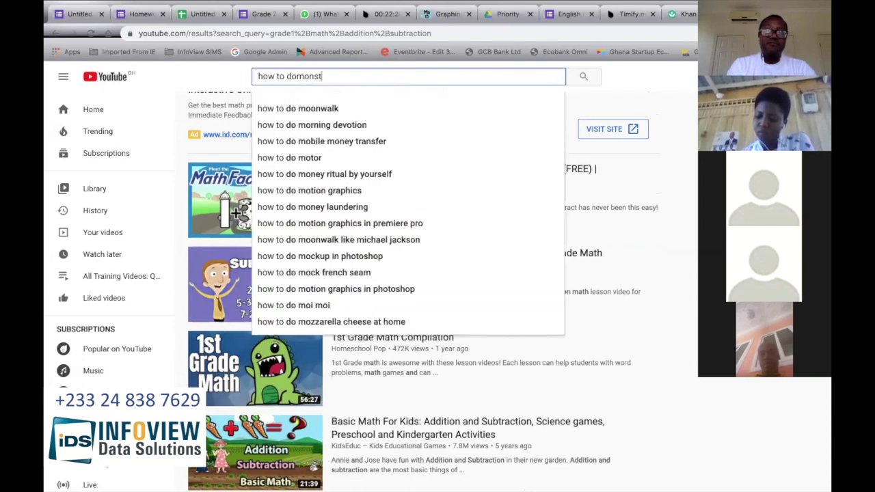
{"action": "type", "text": "rate gradae"}
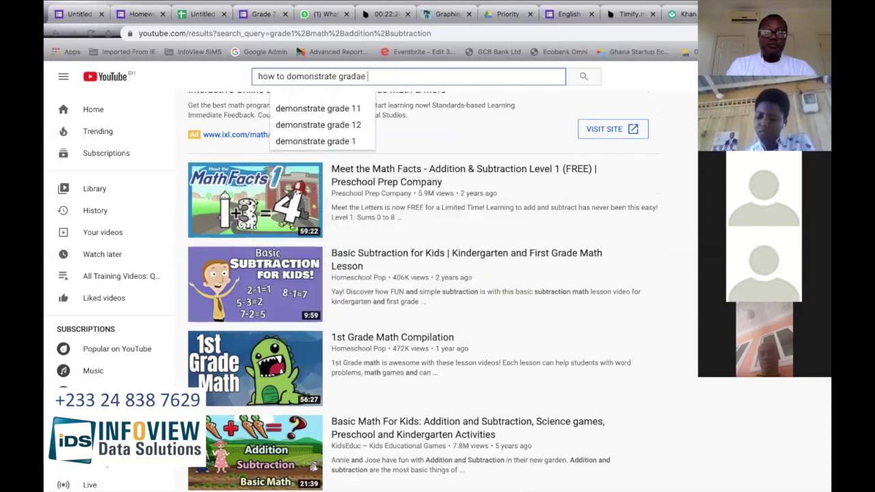
{"action": "key", "text": "BackSpace"}
{"action": "key", "text": "BackSpace"}
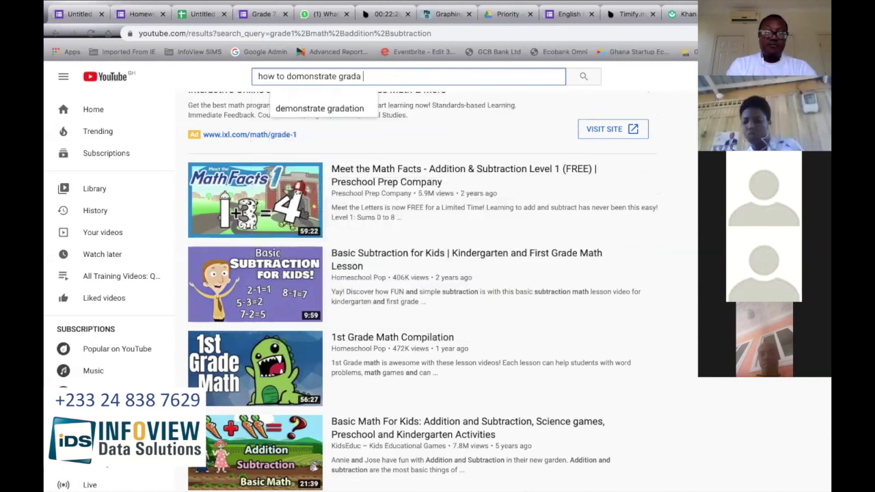
{"action": "key", "text": "BackSpace"}
{"action": "type", "text": "e 1 "}
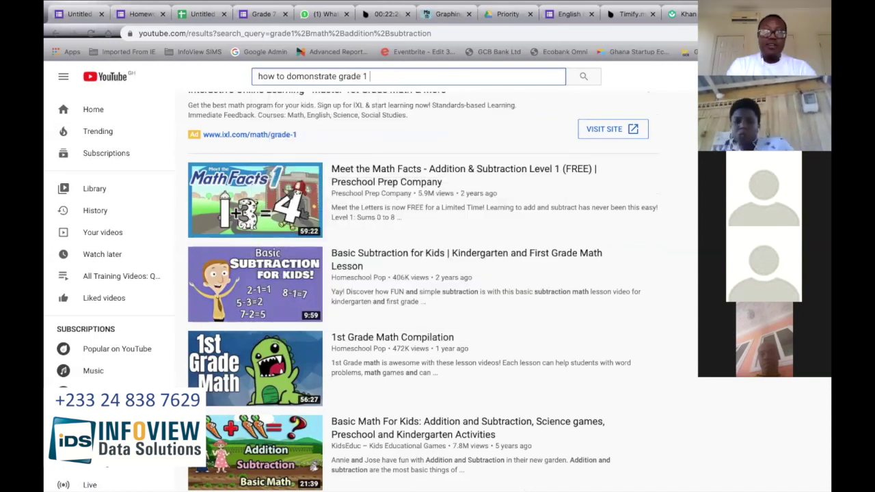
{"action": "type", "text": "saddit"}
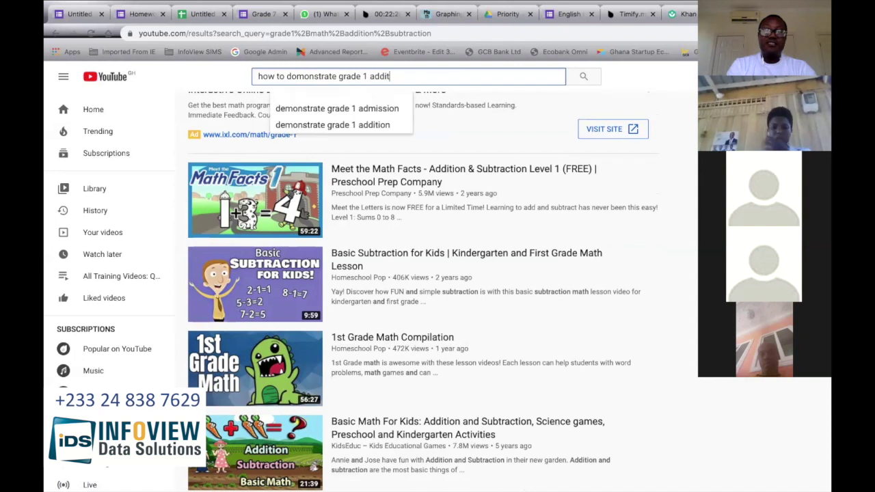
{"action": "type", "text": "ion and subm"}
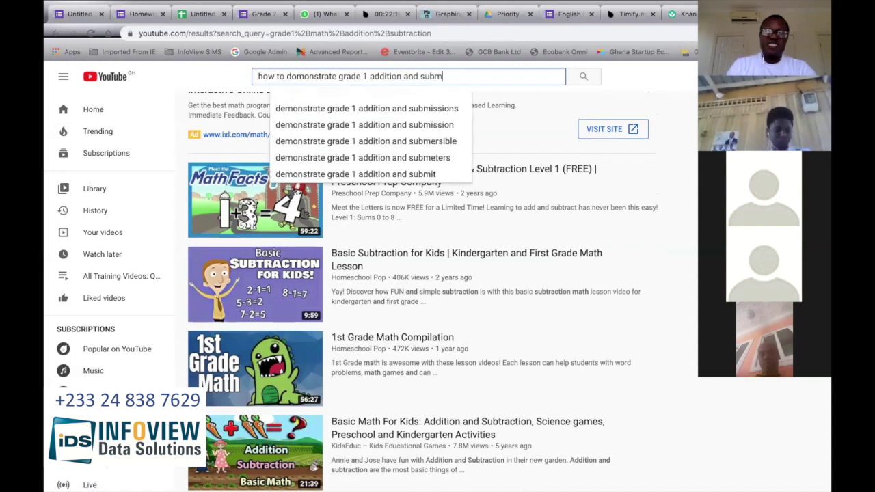
{"action": "key", "text": "BackSpace"}
{"action": "type", "text": "tra"}
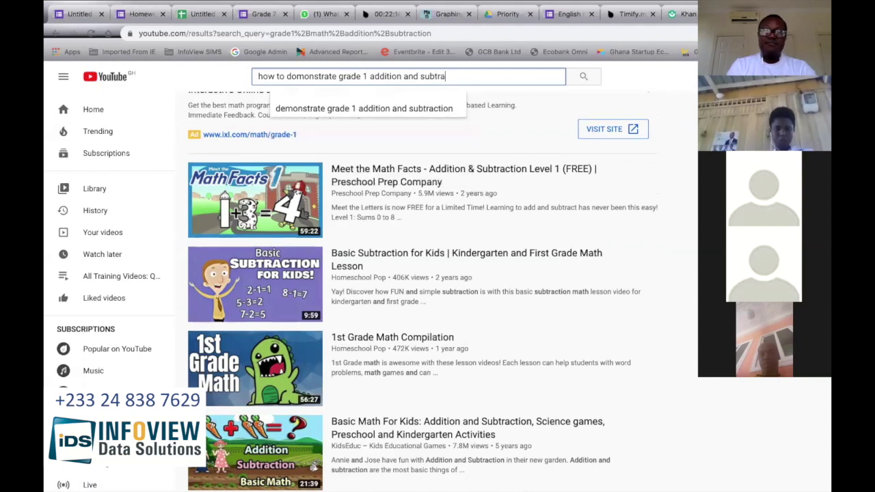
{"action": "key", "text": "Down"}
{"action": "key", "text": "Return"}
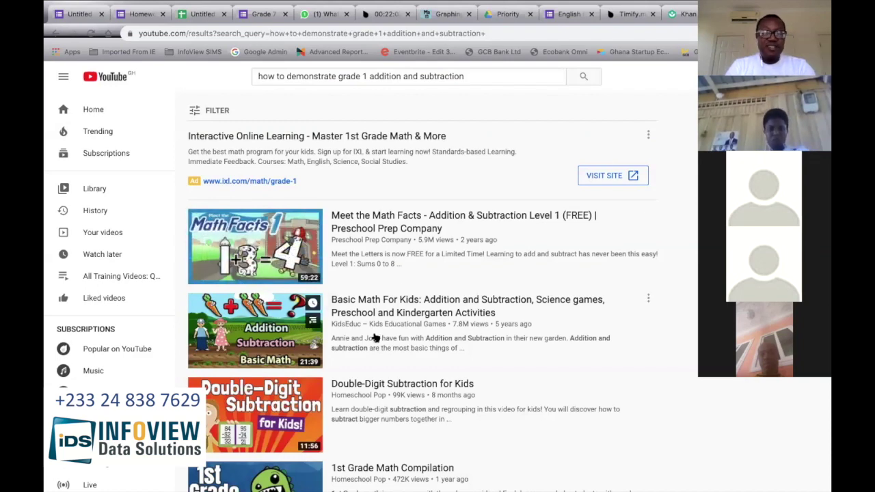
Step: Play Homeschool Pop's 'Double-Digit Subtraction for Kids' from the search results and select its web address
{"action": "scroll", "coordinate": [373, 338], "scroll_direction": "down", "scroll_amount": 3}
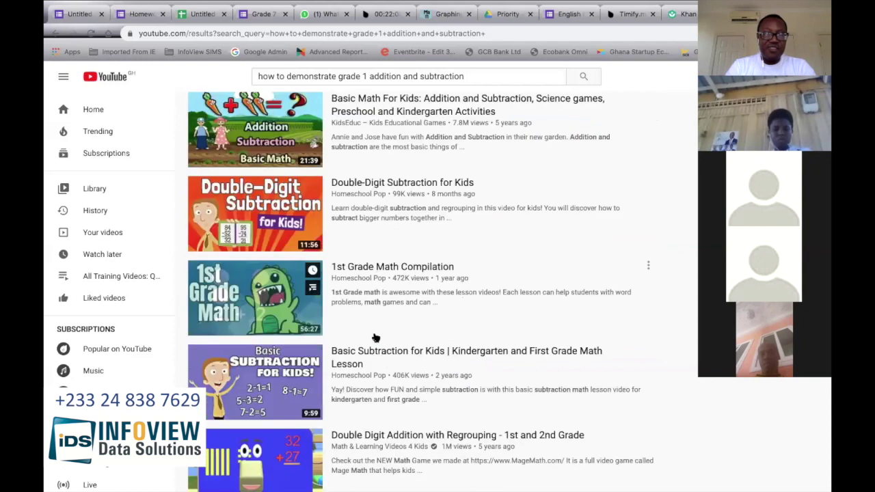
{"action": "scroll", "coordinate": [375, 338], "scroll_direction": "down", "scroll_amount": 1}
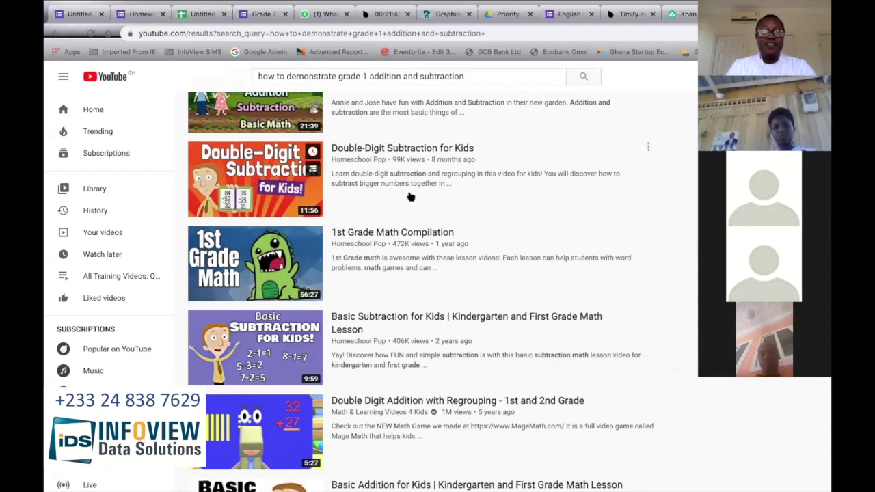
{"action": "left_click", "coordinate": [385, 149]}
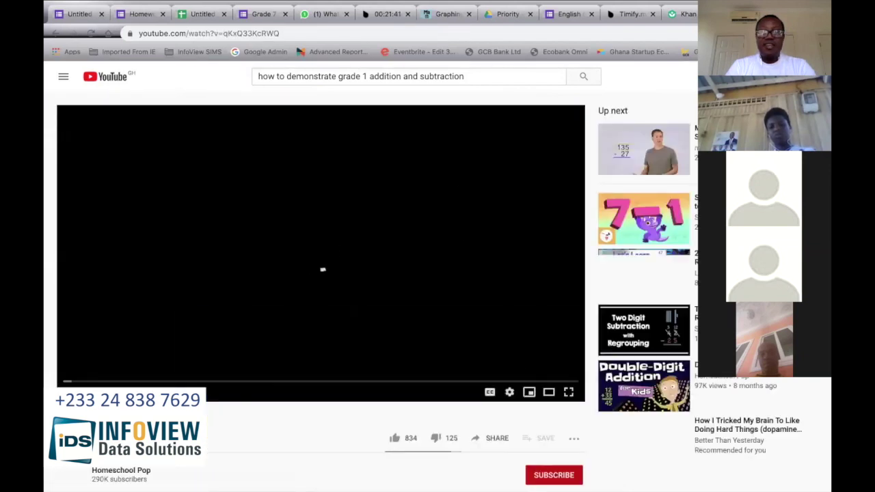
{"action": "left_click", "coordinate": [595, 33]}
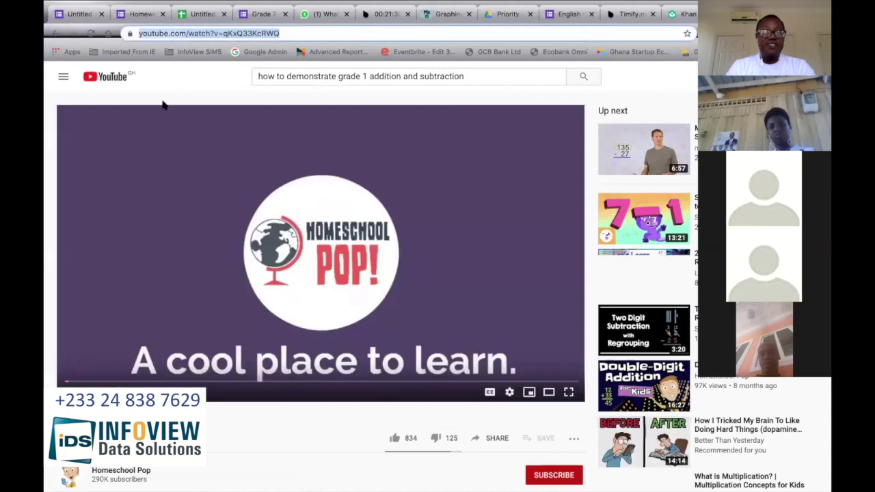
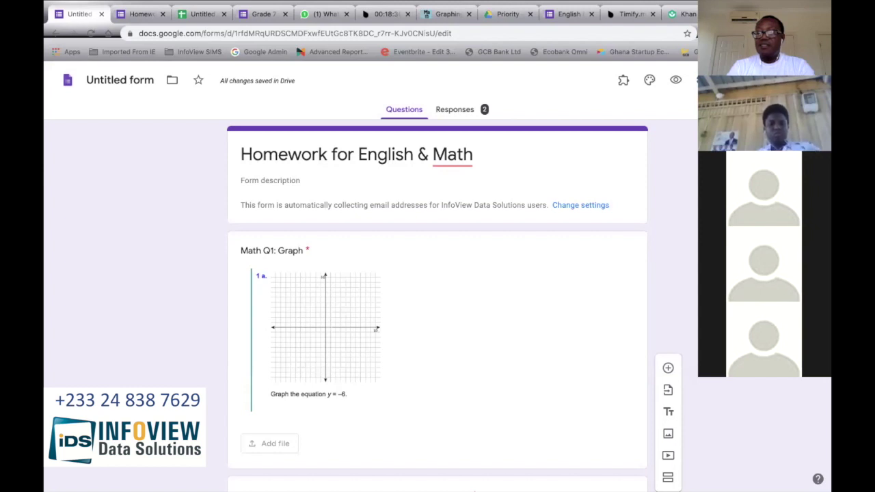
Step: Search the add-on Marketplace for 'timify.me' and choose Uninstall on the Timify.me card
{"action": "left_click", "coordinate": [707, 268]}
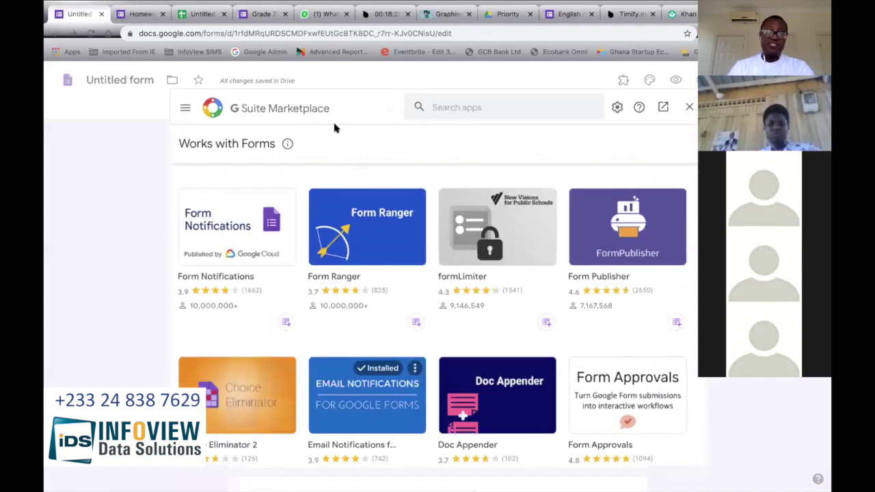
{"action": "left_click", "coordinate": [455, 107]}
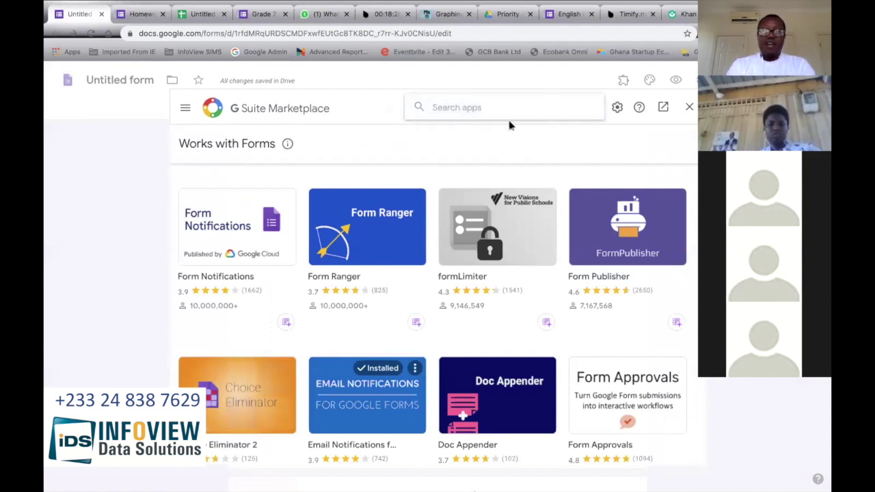
{"action": "type", "text": "timif"}
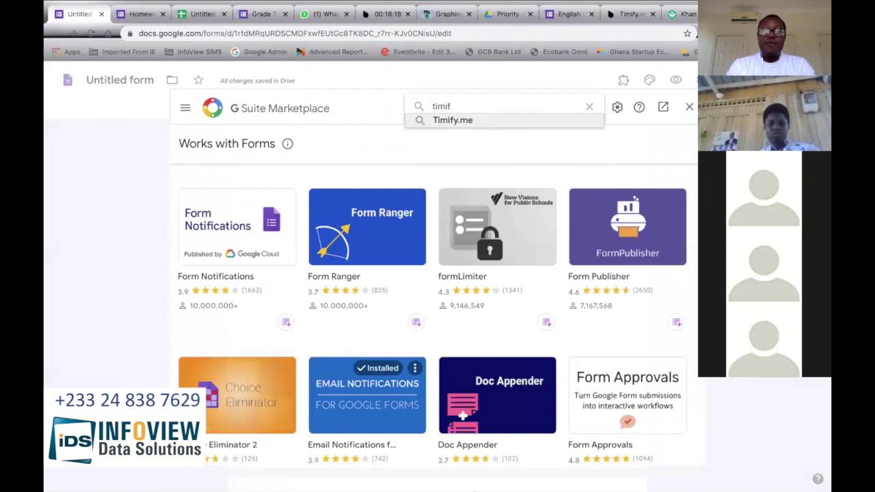
{"action": "type", "text": "y.me"}
{"action": "left_click", "coordinate": [473, 120]}
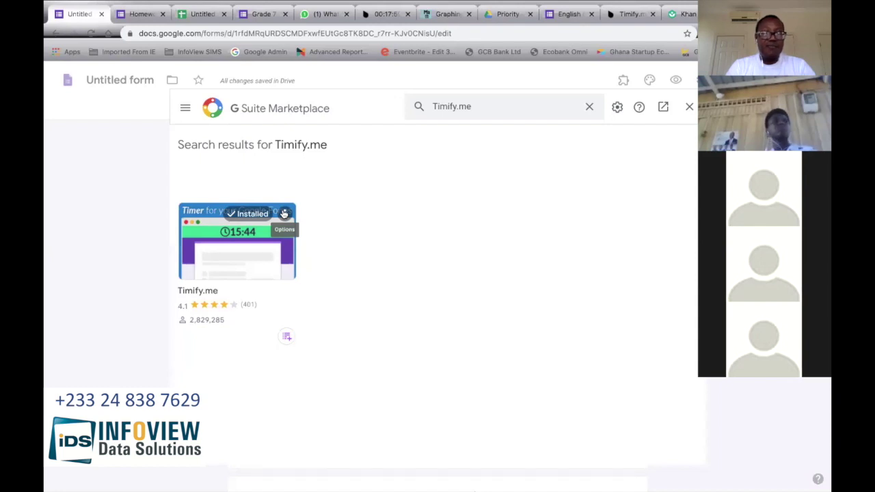
{"action": "left_click", "coordinate": [283, 213]}
Step: Confirm uninstalling Timify.me and close the Marketplace
{"action": "left_click", "coordinate": [322, 225]}
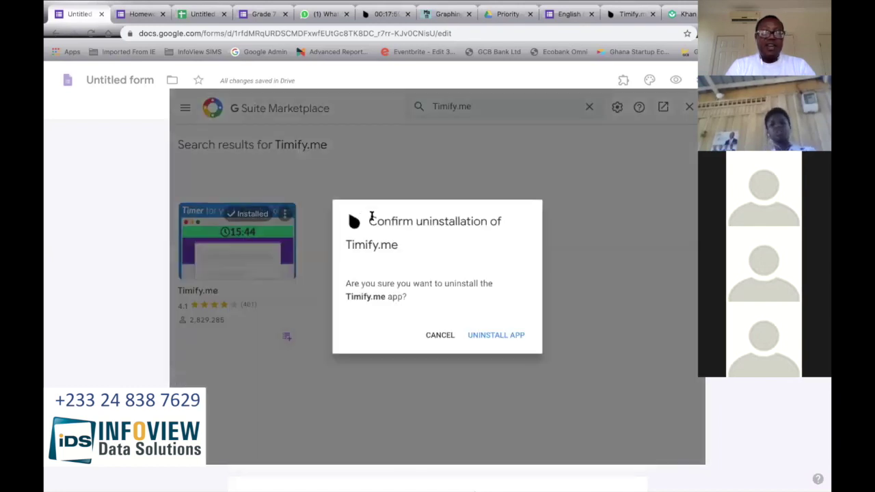
{"action": "left_click", "coordinate": [482, 334]}
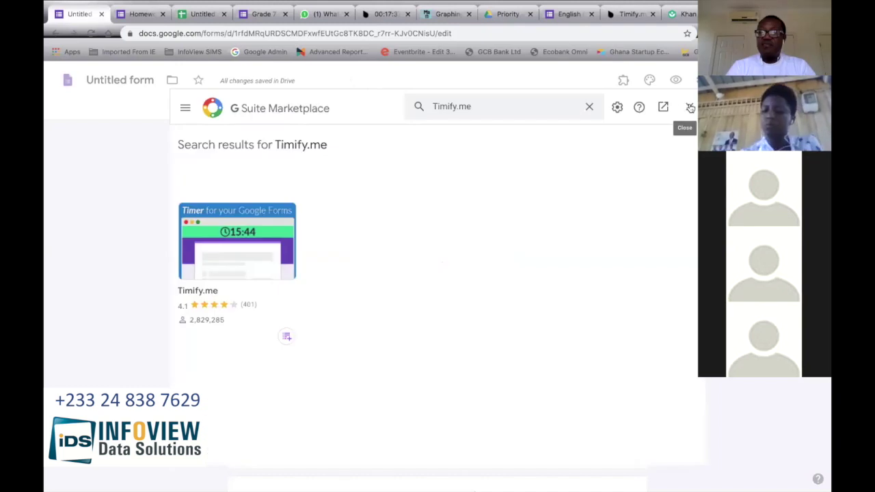
{"action": "left_click", "coordinate": [689, 106]}
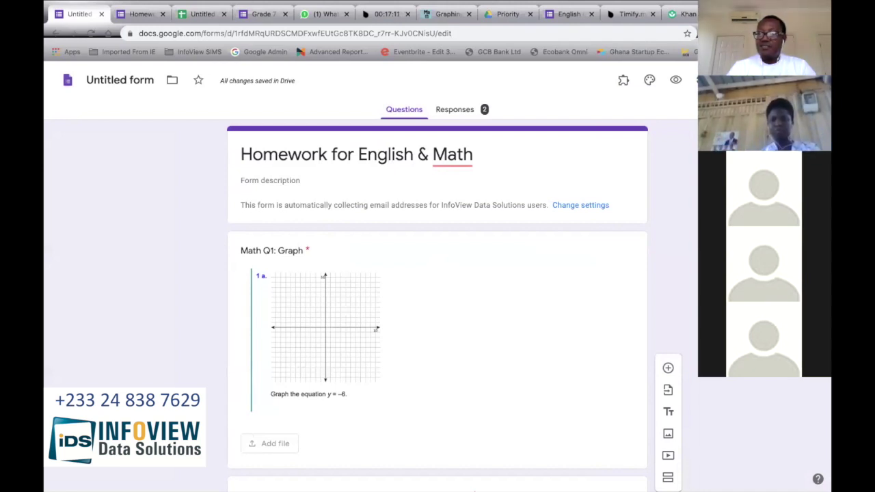
Step: Search the Marketplace for 'timify.me' and open the Timify.me details page
{"action": "left_click", "coordinate": [667, 434]}
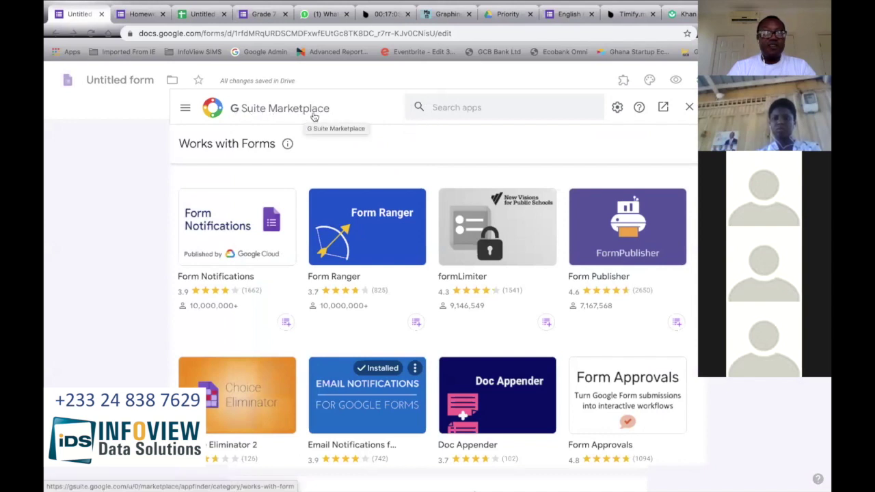
{"action": "left_click", "coordinate": [456, 107]}
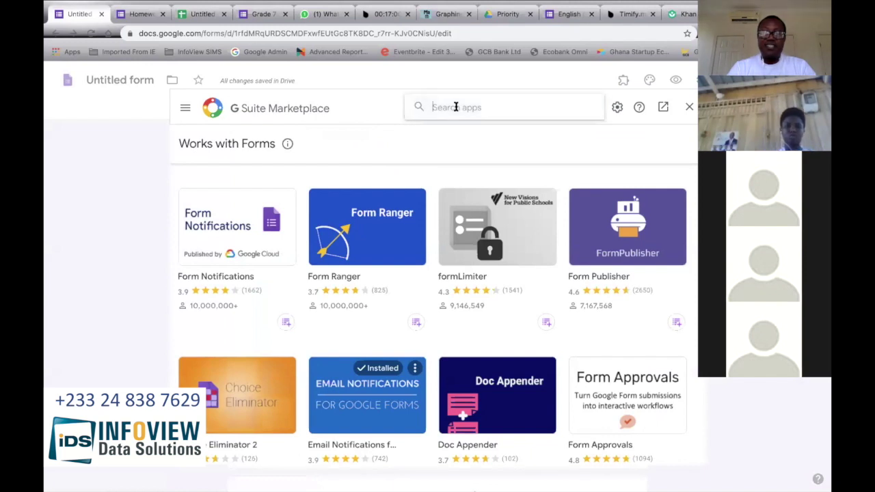
{"action": "type", "text": "ti"}
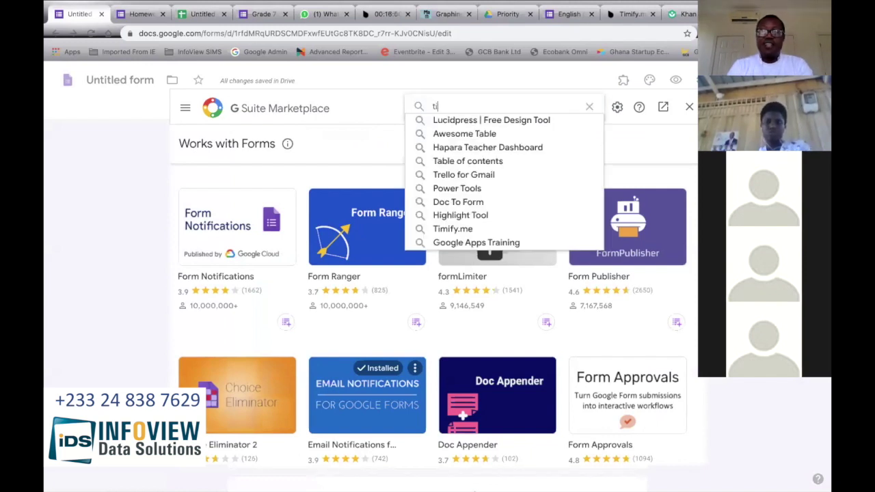
{"action": "type", "text": "mify.me"}
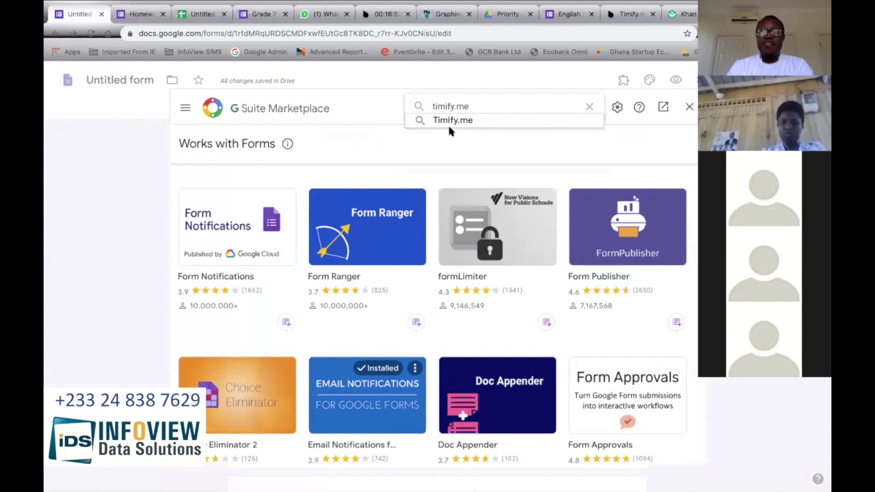
{"action": "left_click", "coordinate": [456, 122]}
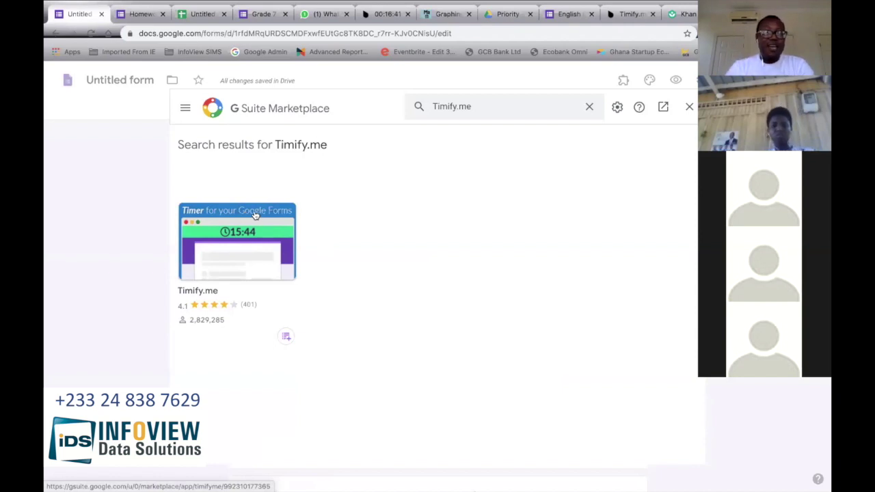
{"action": "left_click", "coordinate": [257, 217]}
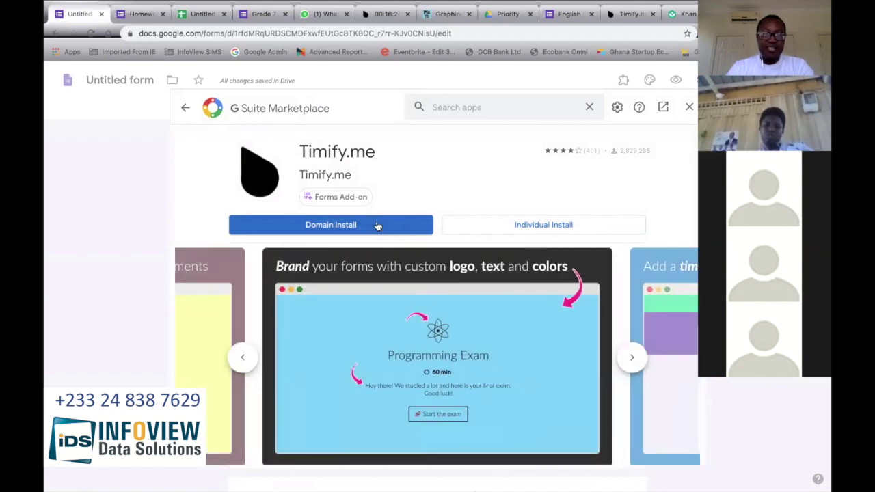
Step: Install Timify.me individually on the work account, allowing its access, then close the Marketplace
{"action": "left_click", "coordinate": [544, 227]}
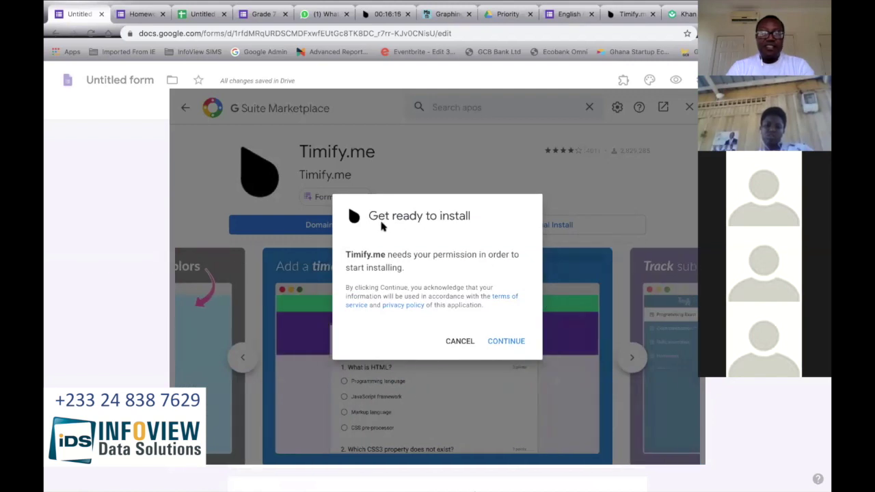
{"action": "left_click", "coordinate": [507, 341]}
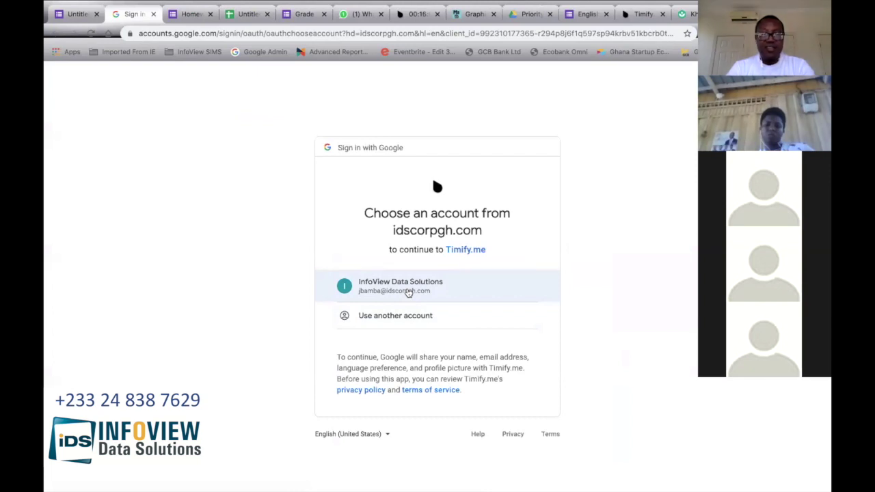
{"action": "left_click", "coordinate": [408, 291]}
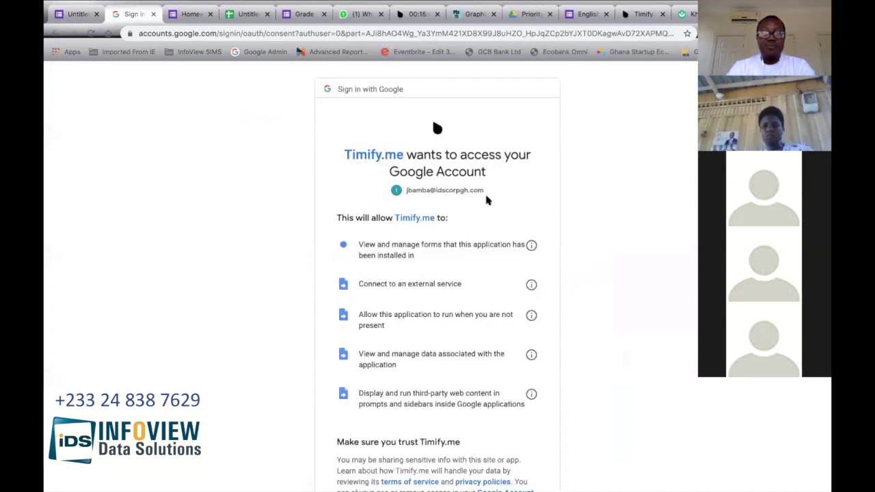
{"action": "scroll", "coordinate": [504, 235], "scroll_direction": "down", "scroll_amount": 3}
{"action": "left_click", "coordinate": [514, 413]}
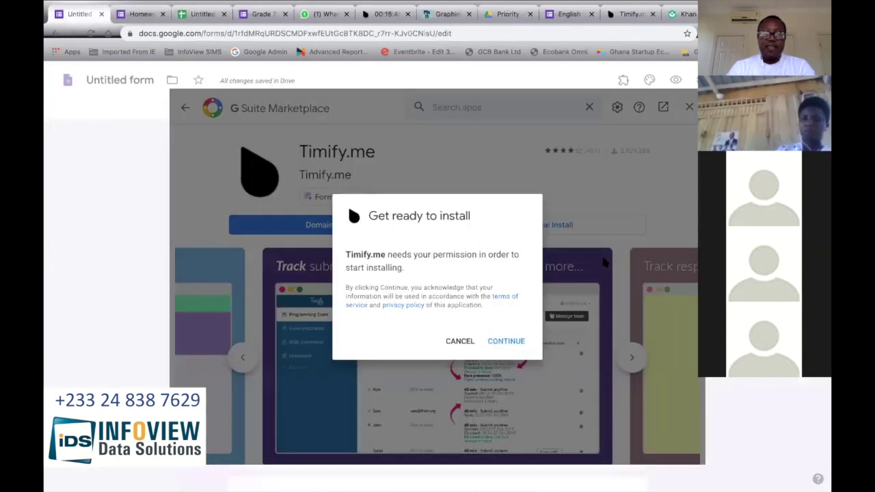
{"action": "left_click", "coordinate": [521, 339]}
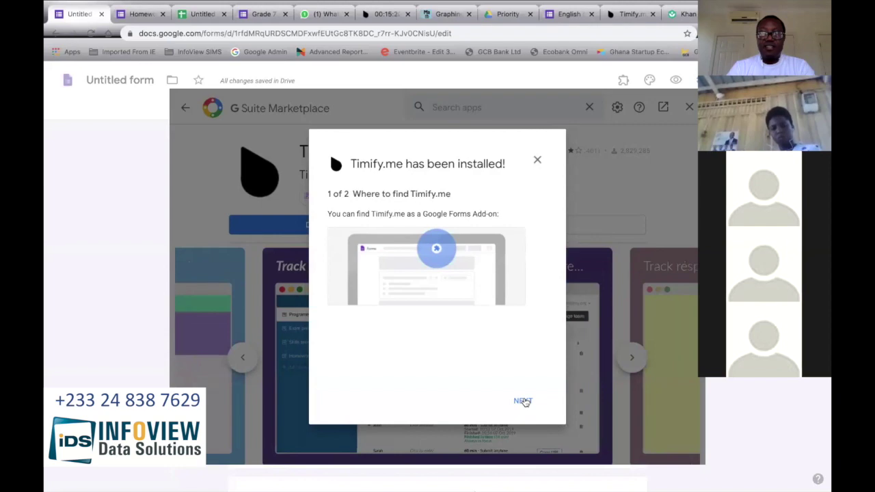
{"action": "left_click", "coordinate": [523, 401]}
{"action": "left_click", "coordinate": [523, 401]}
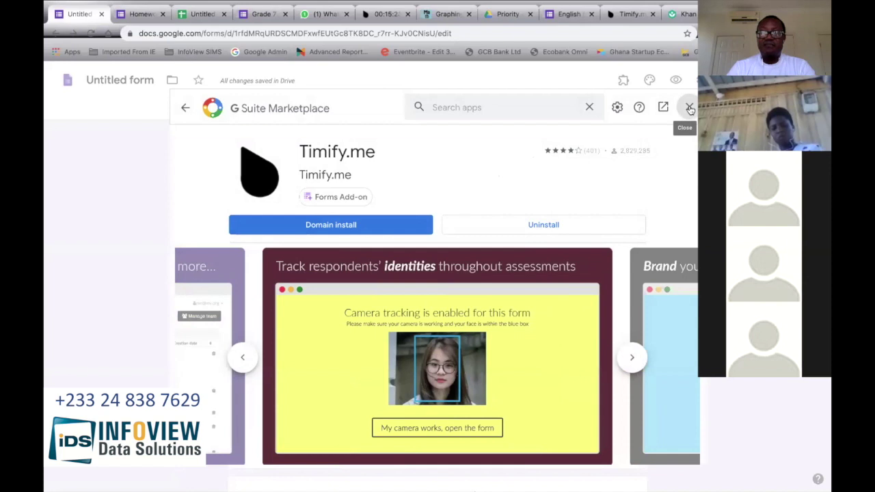
{"action": "left_click", "coordinate": [690, 108]}
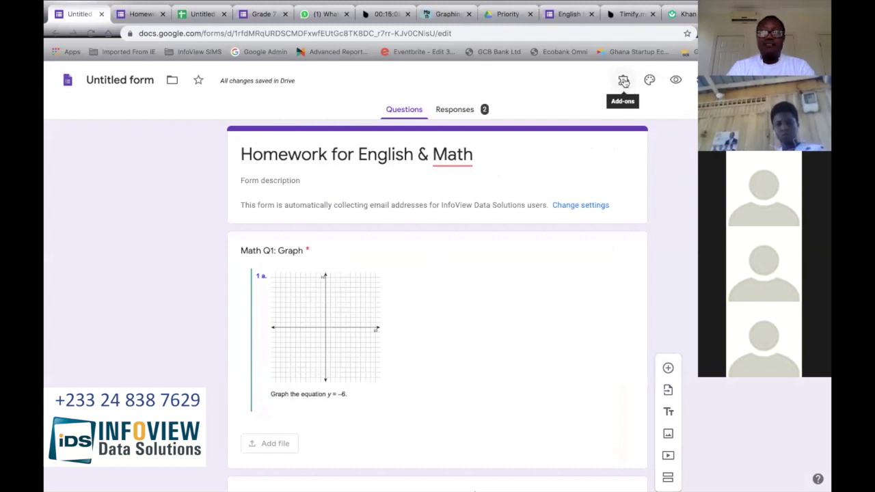
Step: Enable Timify.me on the homework form, sync its form settings, and minimise the panel
{"action": "left_click", "coordinate": [623, 81]}
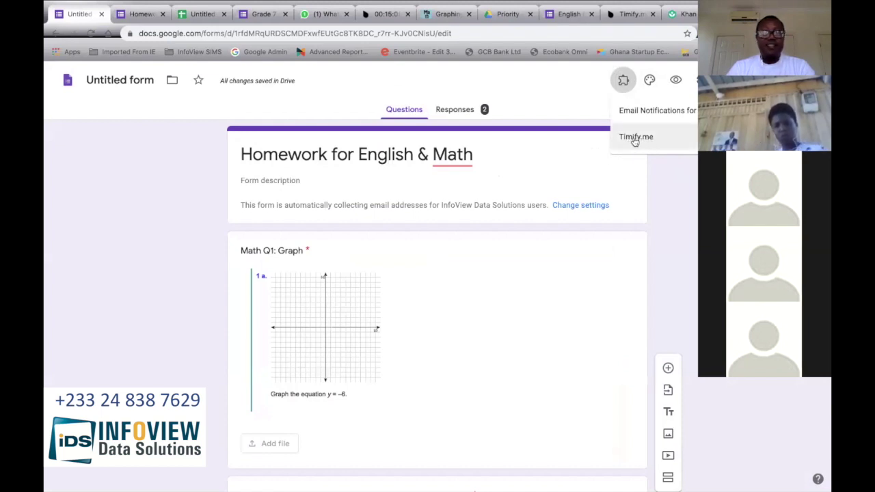
{"action": "left_click", "coordinate": [635, 137]}
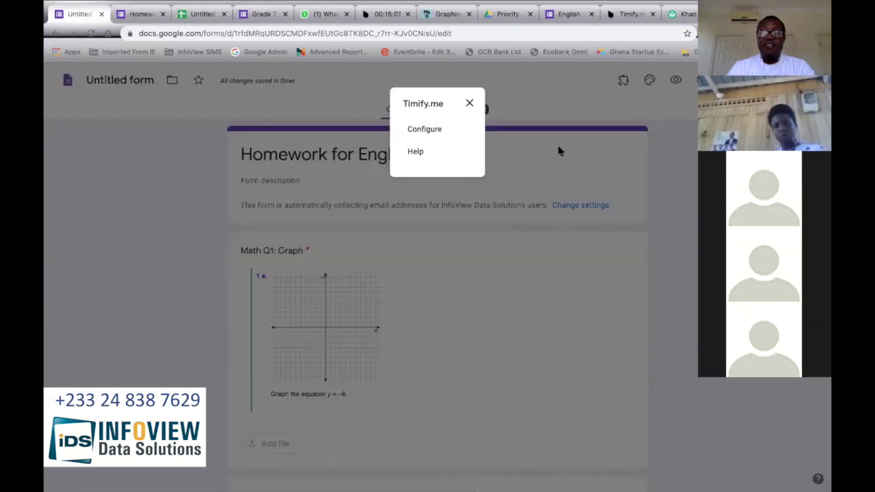
{"action": "left_click", "coordinate": [425, 130]}
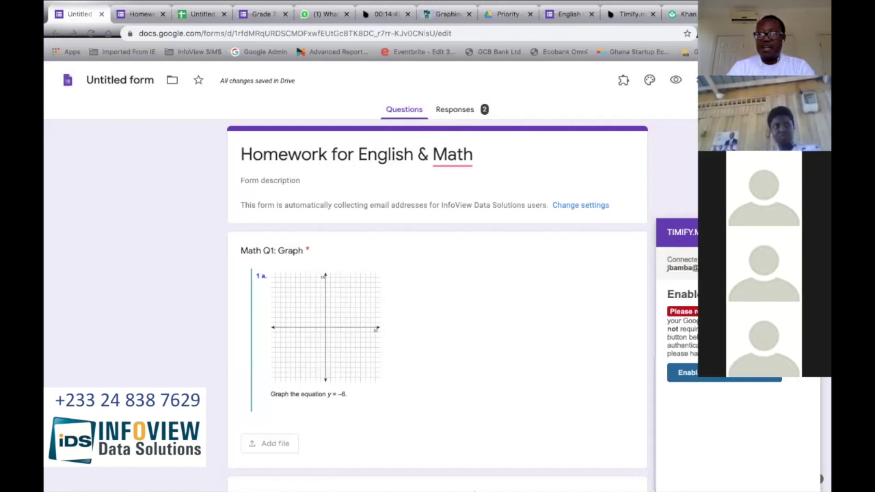
{"action": "left_click", "coordinate": [723, 378]}
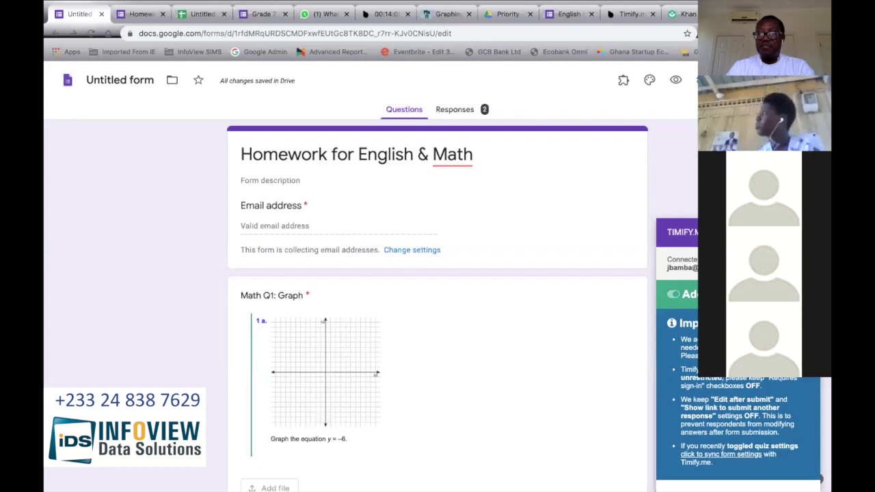
{"action": "left_click", "coordinate": [718, 456]}
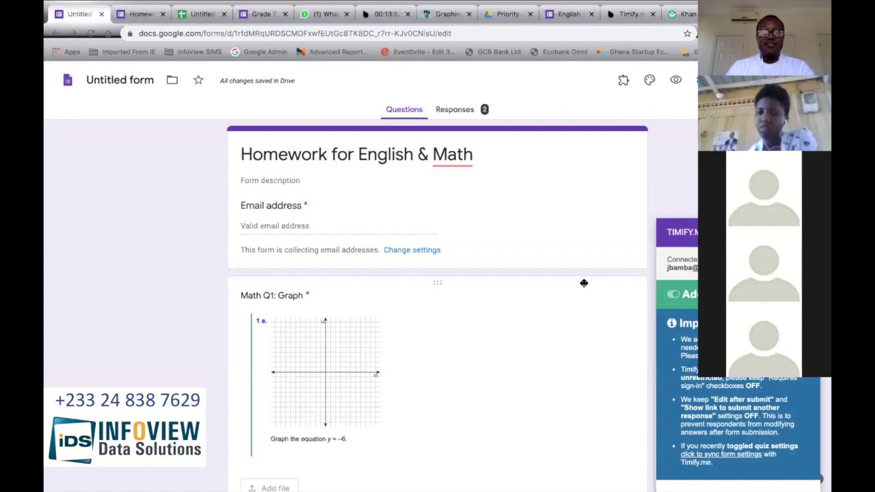
{"action": "left_click", "coordinate": [775, 253]}
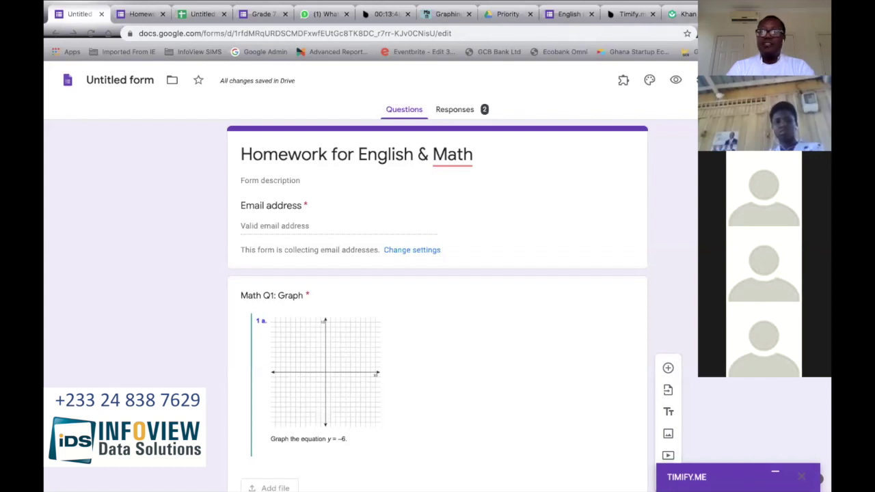
Step: Load timify.me/app/ in a new browser tab
{"action": "key", "text": "ctrl+t"}
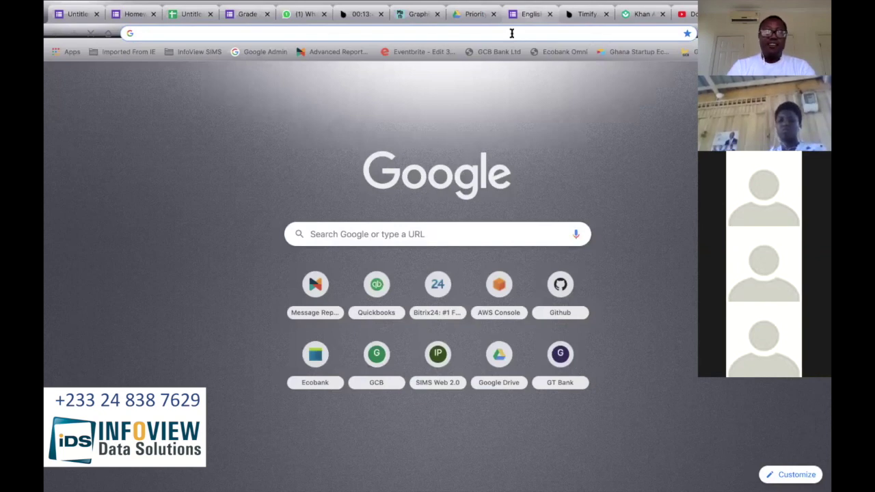
{"action": "type", "text": "timify.me/app/"}
{"action": "key", "text": "Return"}
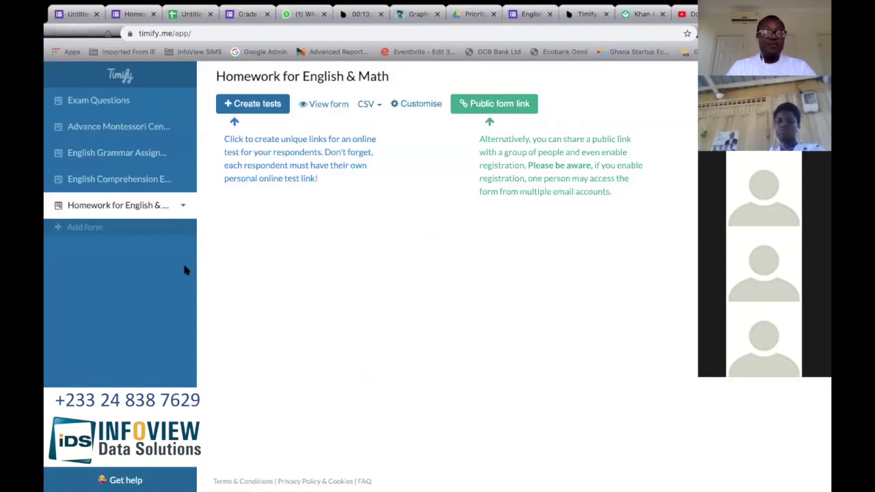
Step: Create a 15-minute timed test for the respondent's email address
{"action": "left_click", "coordinate": [240, 104]}
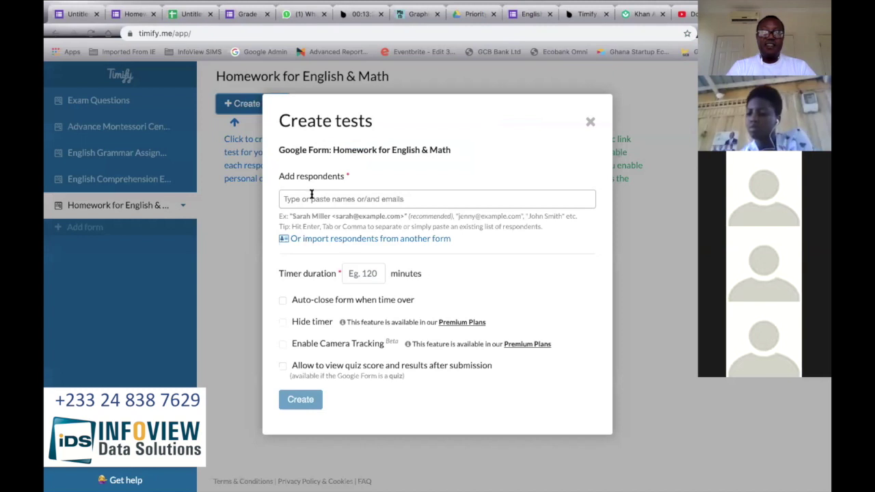
{"action": "left_click", "coordinate": [311, 198]}
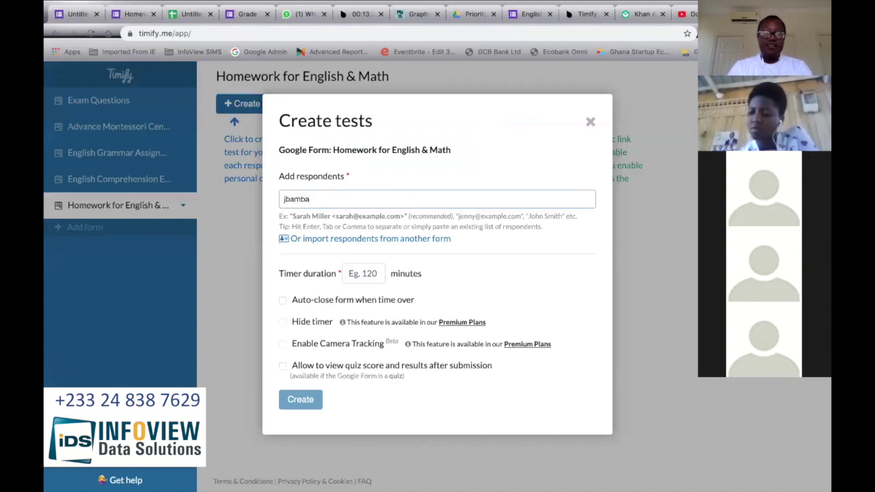
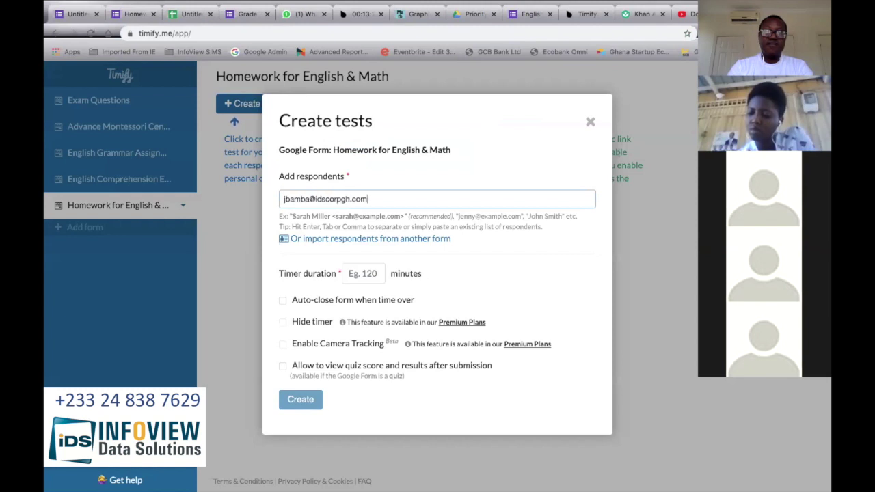
{"action": "key", "text": "Return"}
{"action": "left_click", "coordinate": [369, 271]}
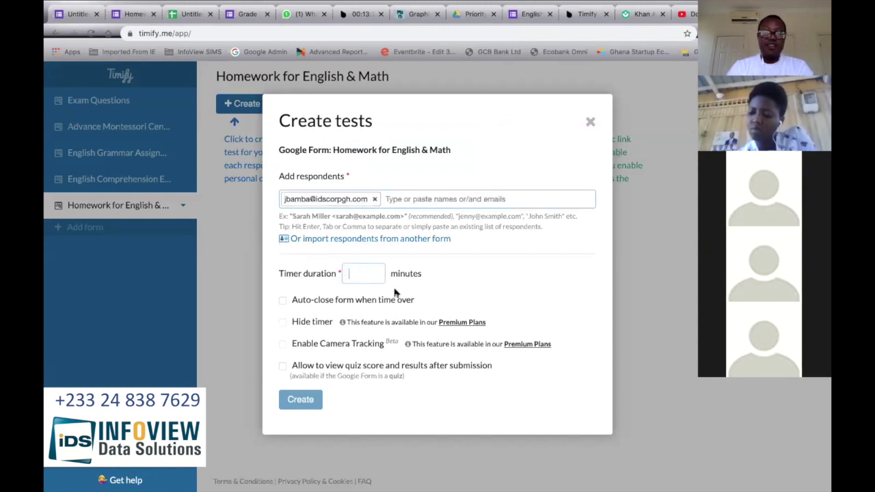
{"action": "type", "text": "15"}
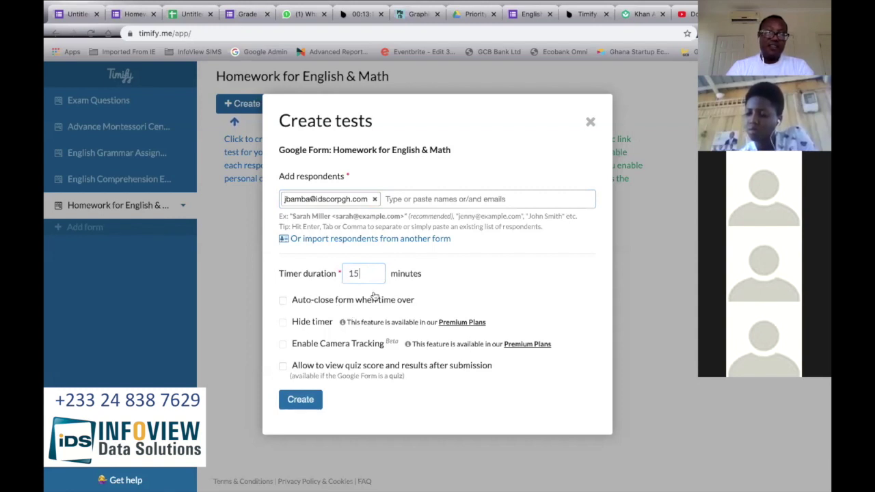
{"action": "left_click", "coordinate": [300, 400]}
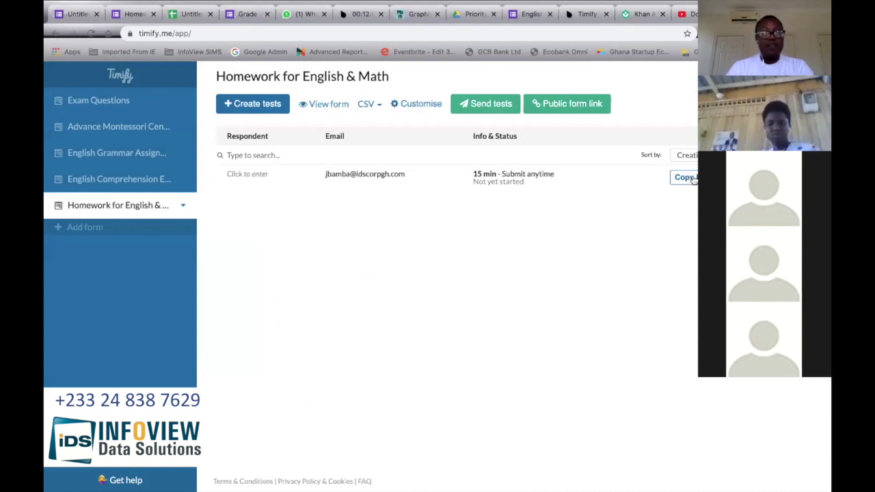
Step: Copy the respondent's test link and switch to the WhatsApp Web tab
{"action": "left_click", "coordinate": [685, 177]}
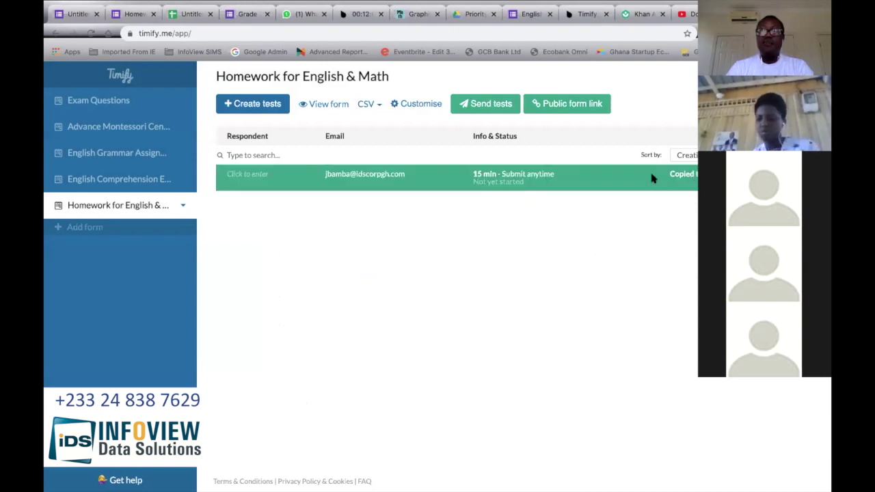
{"action": "left_click", "coordinate": [318, 14]}
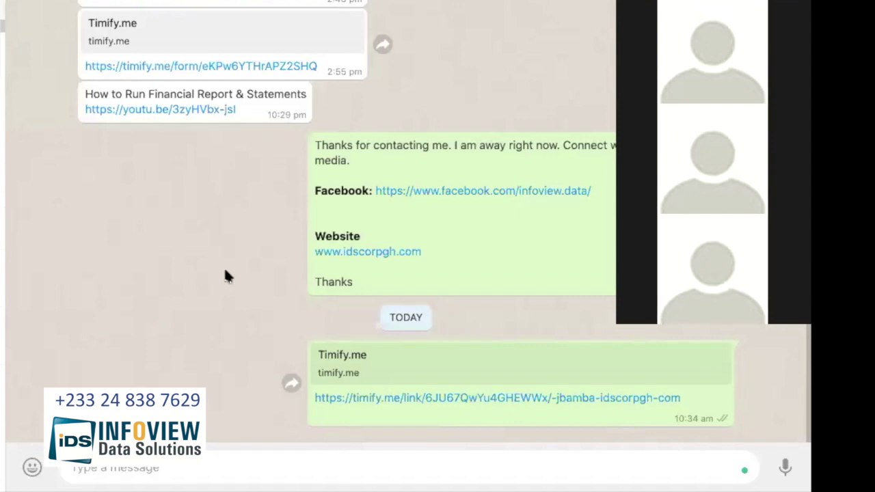
Step: Paste and send the test link in the WhatsApp chat, then open the sent link
{"action": "left_click", "coordinate": [176, 469]}
{"action": "key", "text": "ctrl+v"}
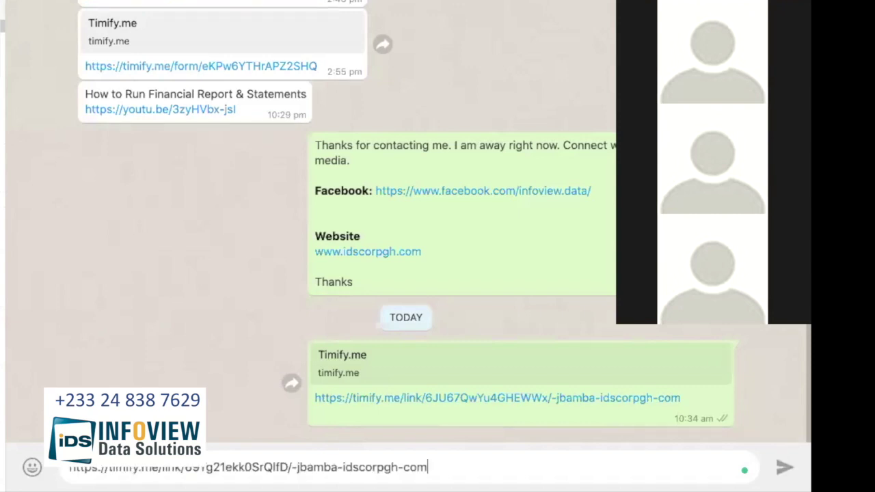
{"action": "key", "text": "Return"}
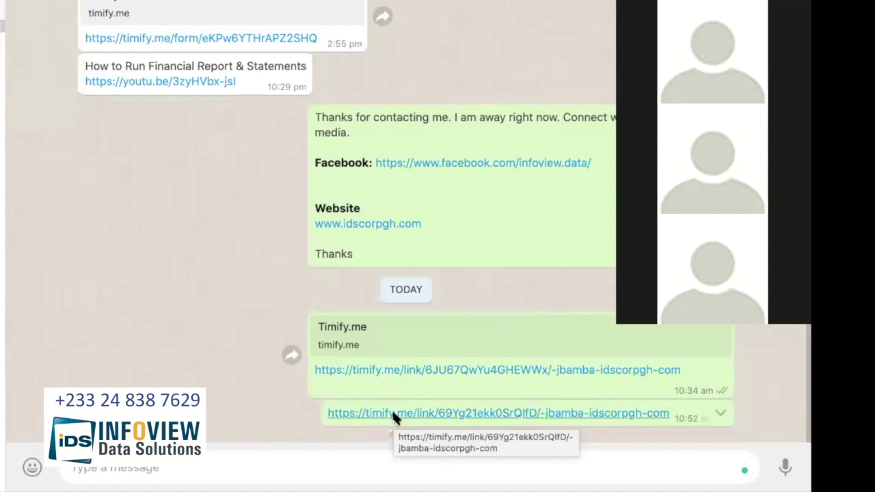
{"action": "left_click", "coordinate": [393, 412]}
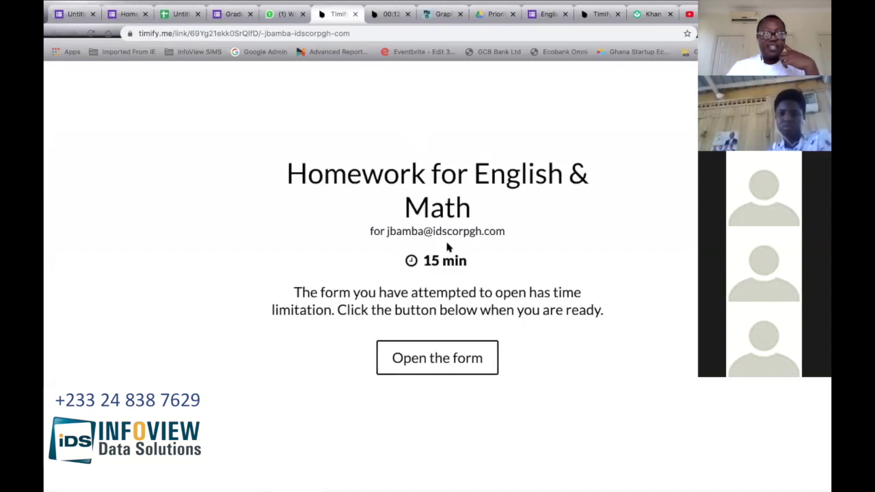
Step: Open the timed homework form to start the countdown and scroll through its questions
{"action": "left_click", "coordinate": [447, 369]}
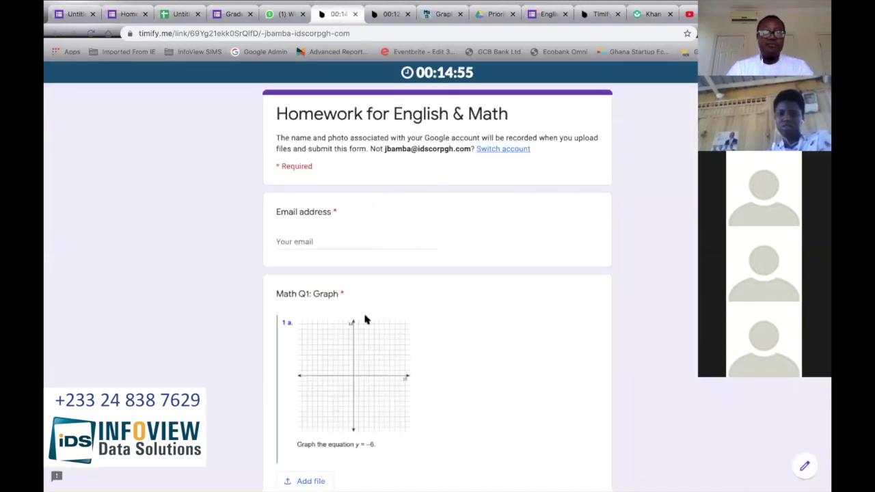
{"action": "scroll", "coordinate": [376, 385], "scroll_direction": "down", "scroll_amount": 1}
{"action": "scroll", "coordinate": [376, 385], "scroll_direction": "up", "scroll_amount": 1}
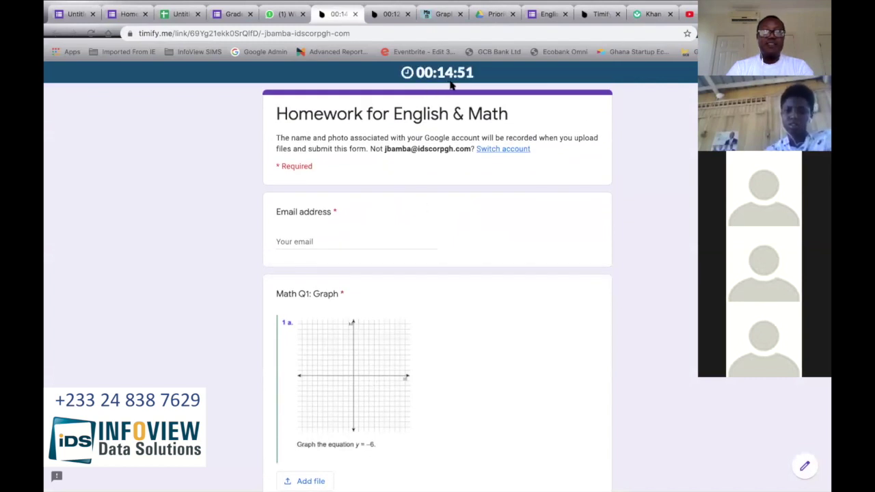
{"action": "scroll", "coordinate": [456, 322], "scroll_direction": "down", "scroll_amount": 3}
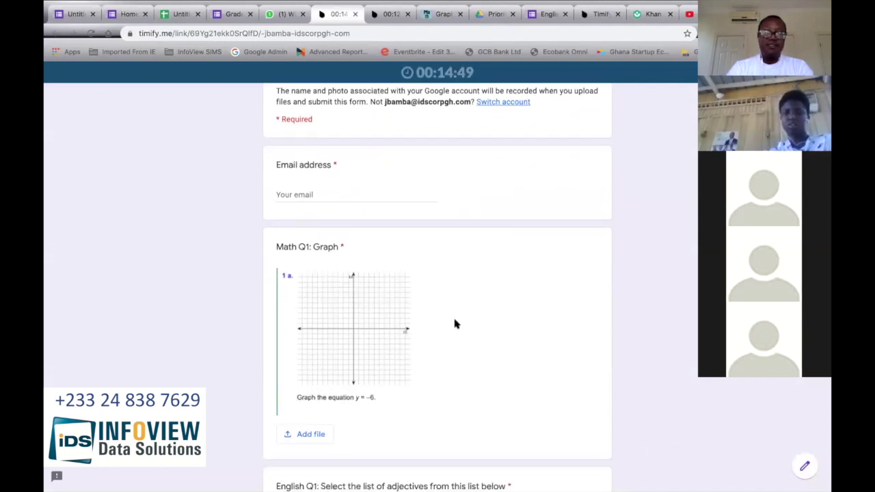
{"action": "scroll", "coordinate": [456, 323], "scroll_direction": "down", "scroll_amount": 1}
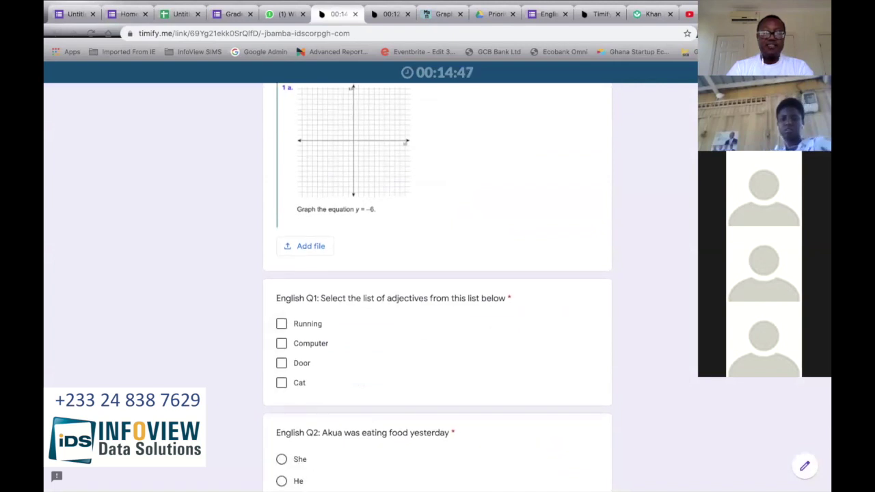
{"action": "scroll", "coordinate": [401, 446], "scroll_direction": "down", "scroll_amount": 1}
{"action": "scroll", "coordinate": [402, 447], "scroll_direction": "down", "scroll_amount": 4}
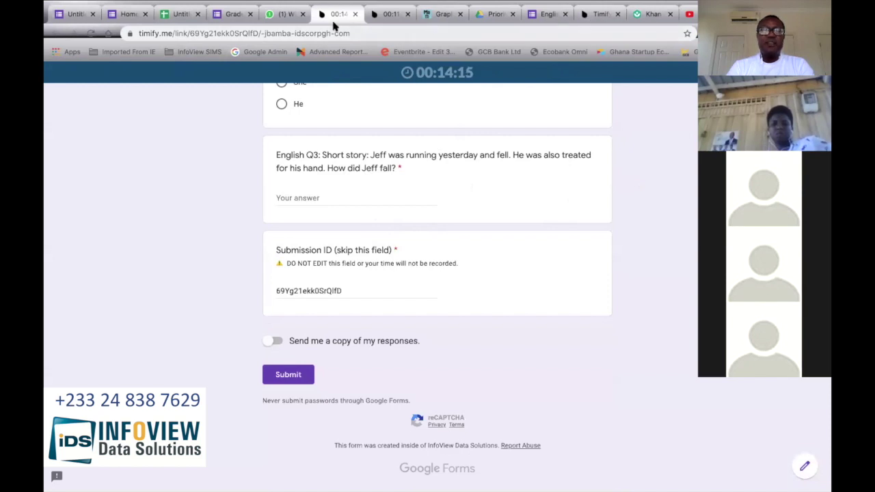
{"action": "left_click", "coordinate": [488, 15]}
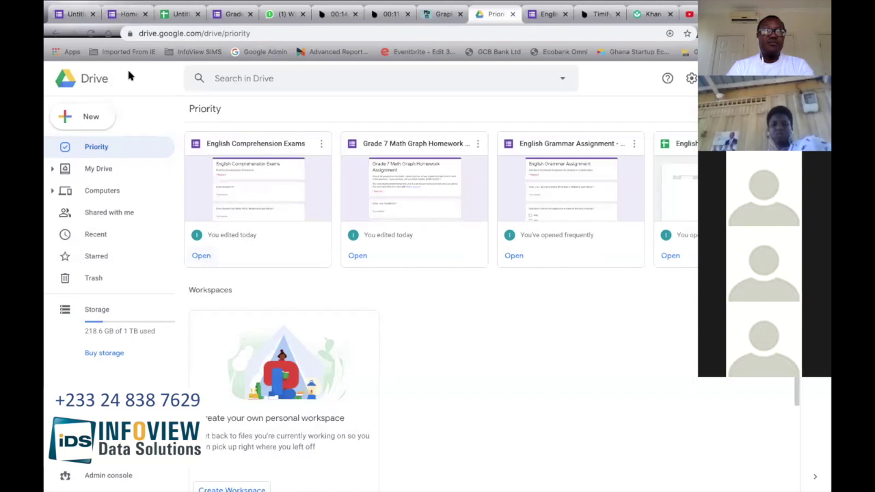
Step: From Google Drive's New menu, create a blank Google Form via More > Google Forms
{"action": "left_click", "coordinate": [71, 117]}
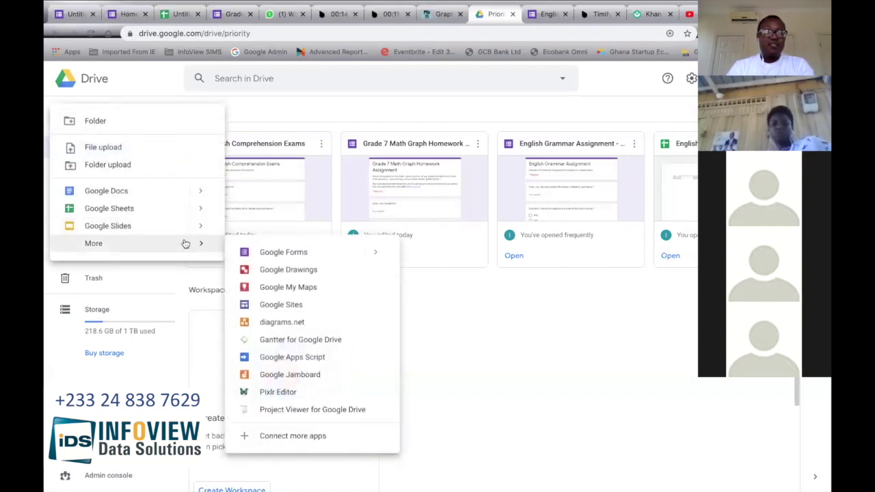
{"action": "left_click", "coordinate": [274, 120]}
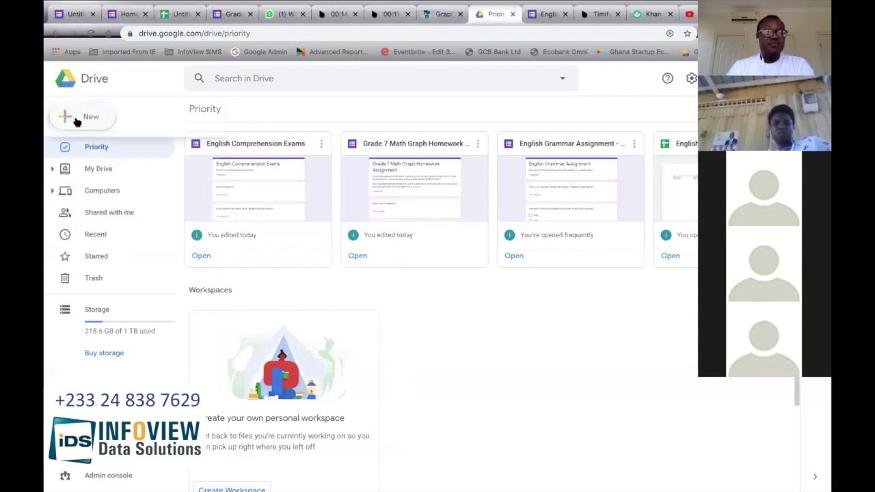
{"action": "left_click", "coordinate": [70, 117]}
{"action": "mouse_move", "coordinate": [185, 246]}
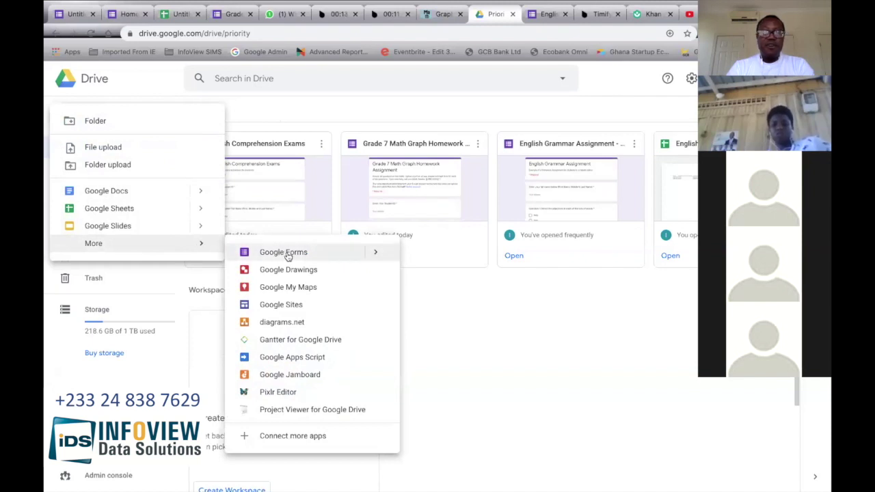
{"action": "left_click", "coordinate": [282, 254]}
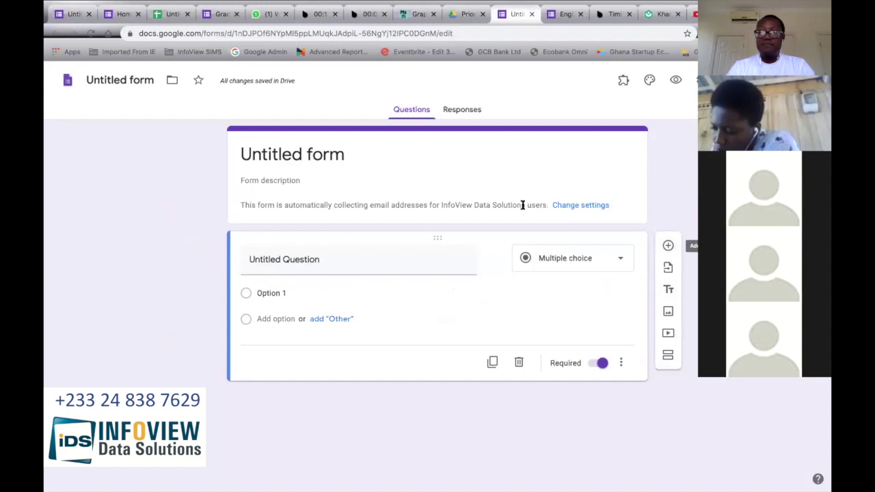
Step: Add a title-and-description section below the form header and paste the course outline into it
{"action": "left_click", "coordinate": [445, 213]}
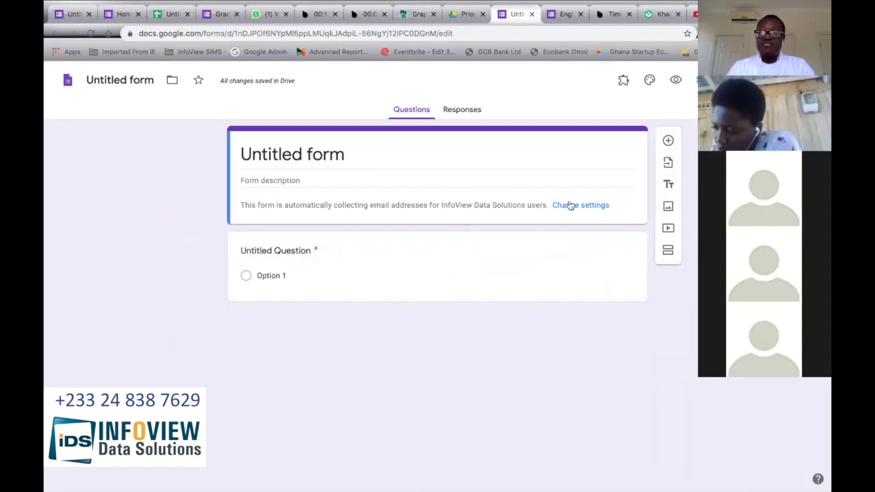
{"action": "left_click", "coordinate": [668, 185]}
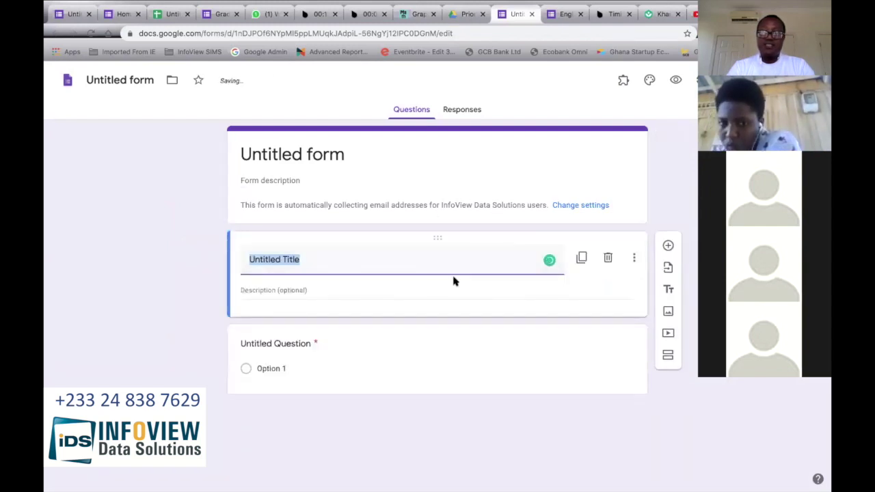
{"action": "left_click", "coordinate": [385, 290]}
{"action": "key", "text": "ctrl+v"}
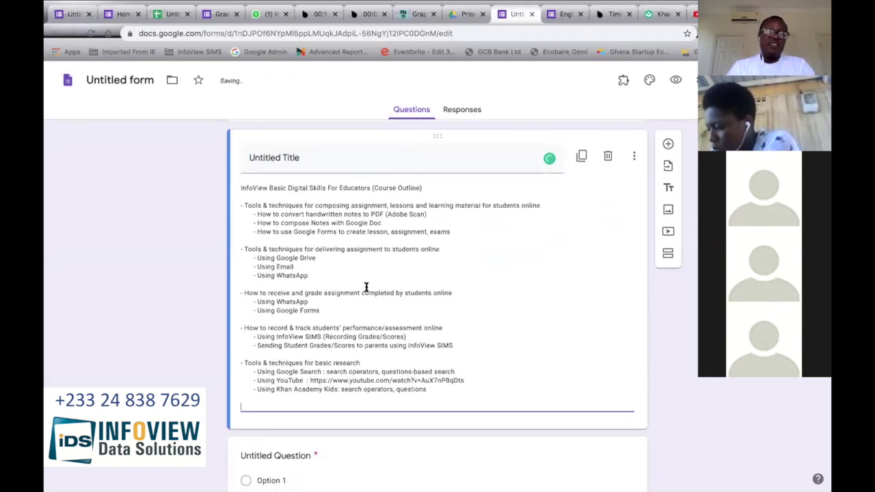
Step: Remove the pasted course outline so the new section's description is empty
{"action": "left_click_drag", "start_coordinate": [241, 191], "coordinate": [440, 393]}
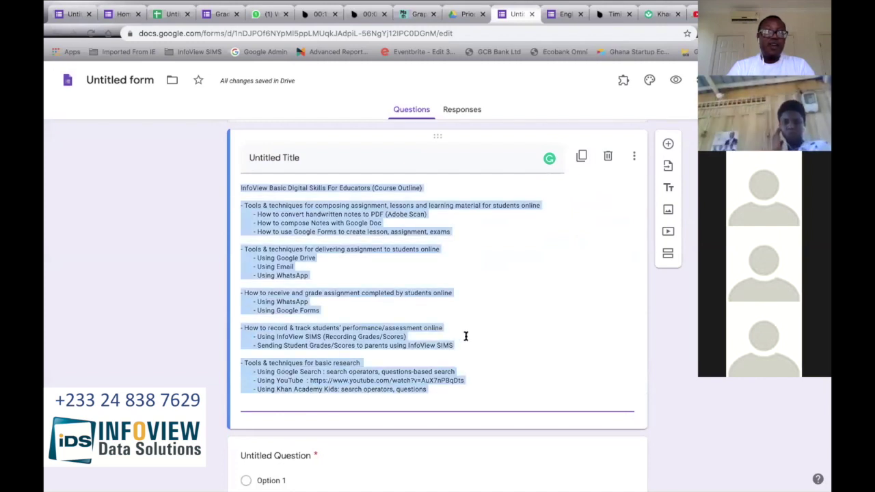
{"action": "left_click", "coordinate": [395, 285]}
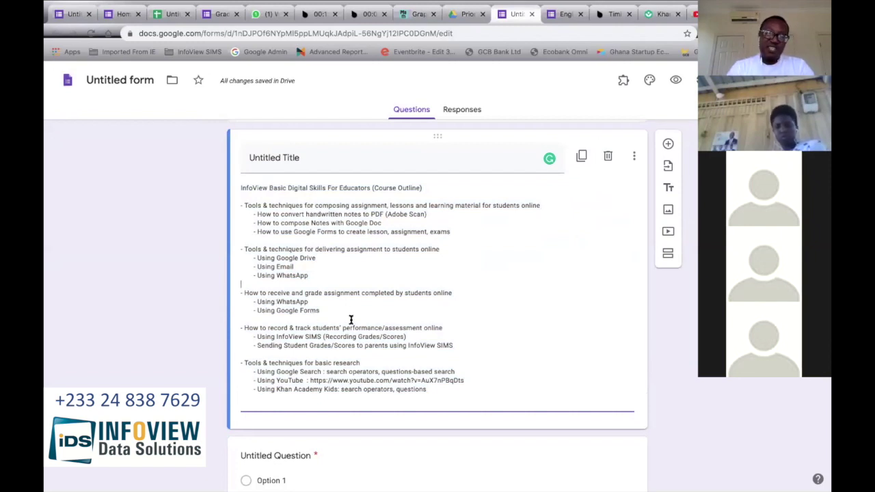
{"action": "scroll", "coordinate": [351, 320], "scroll_direction": "down", "scroll_amount": 1}
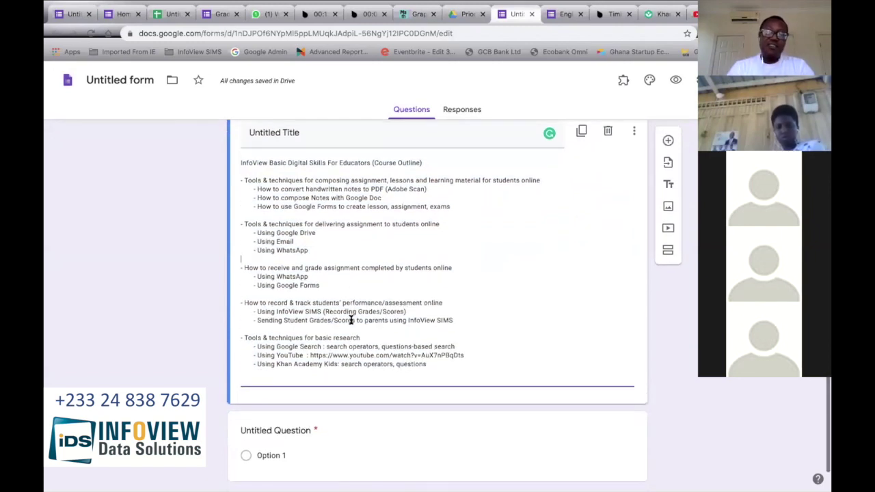
{"action": "scroll", "coordinate": [351, 320], "scroll_direction": "up", "scroll_amount": 1}
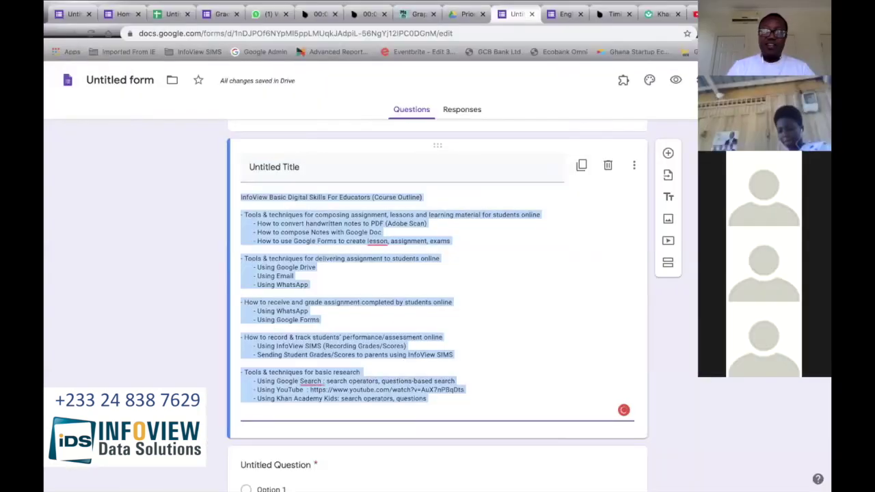
{"action": "key", "text": "BackSpace"}
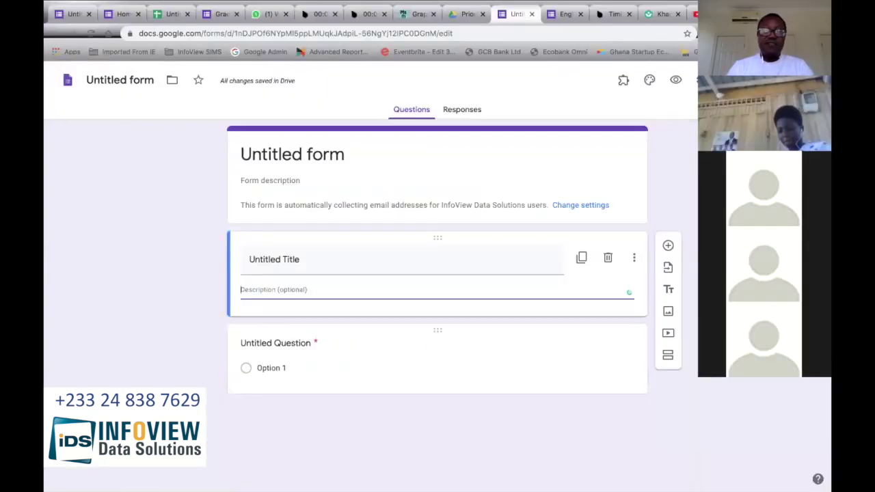
Step: Back in Google Drive, create a new blank Google Docs document from the New menu
{"action": "left_click", "coordinate": [466, 17]}
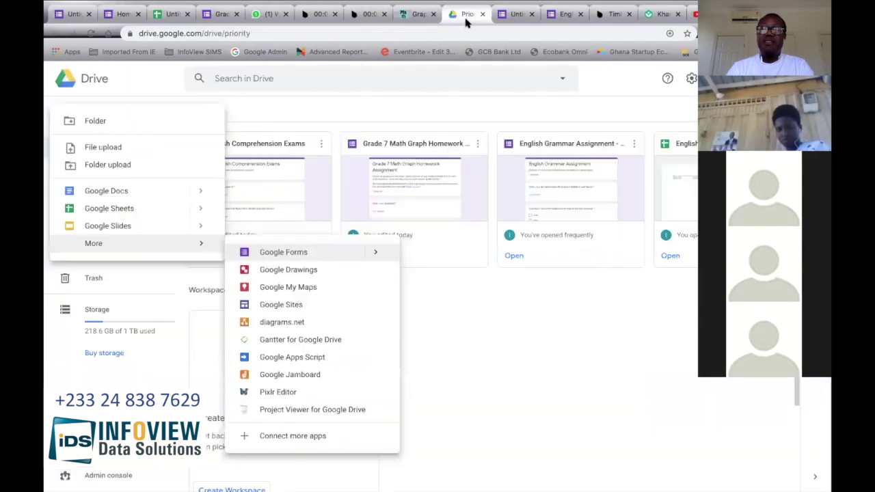
{"action": "left_click", "coordinate": [384, 119]}
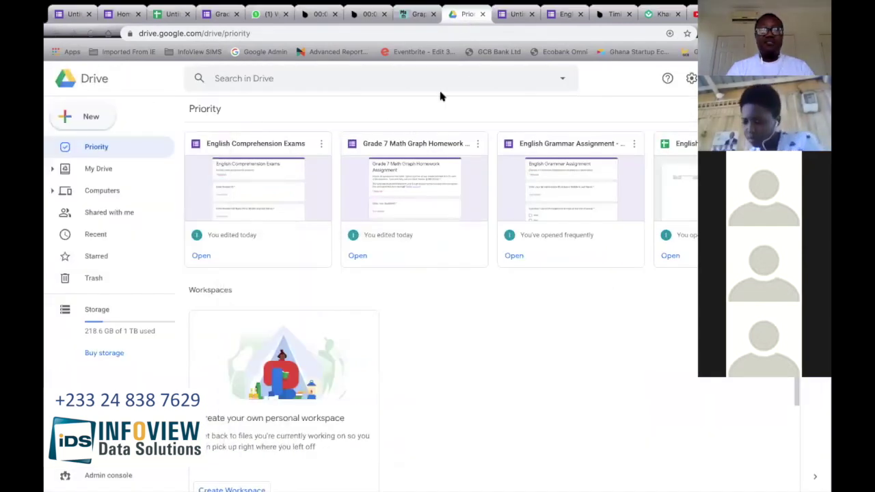
{"action": "left_click", "coordinate": [82, 125]}
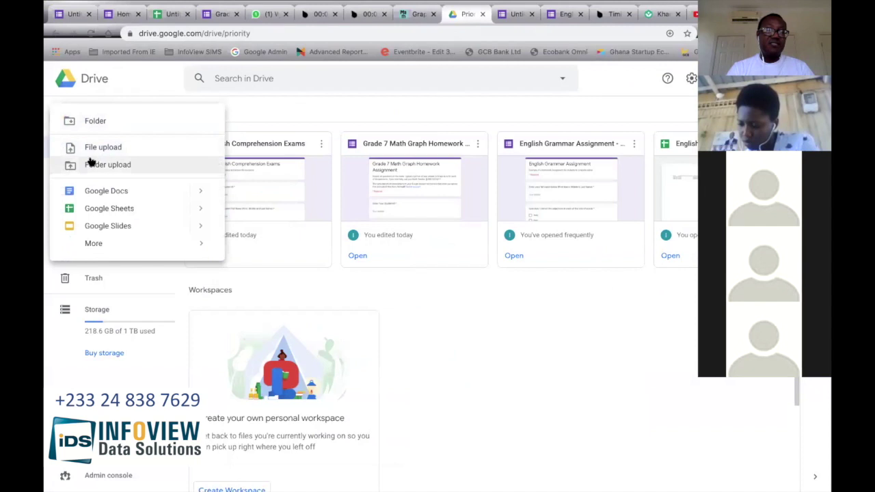
{"action": "left_click", "coordinate": [329, 200]}
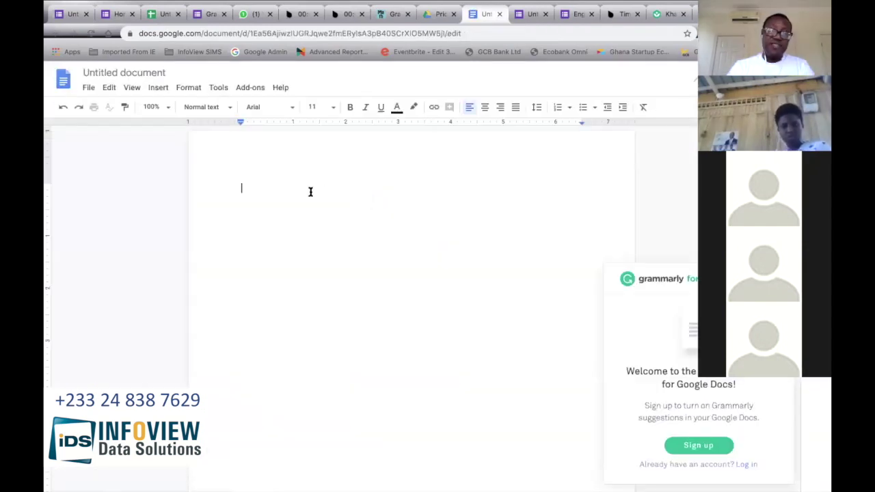
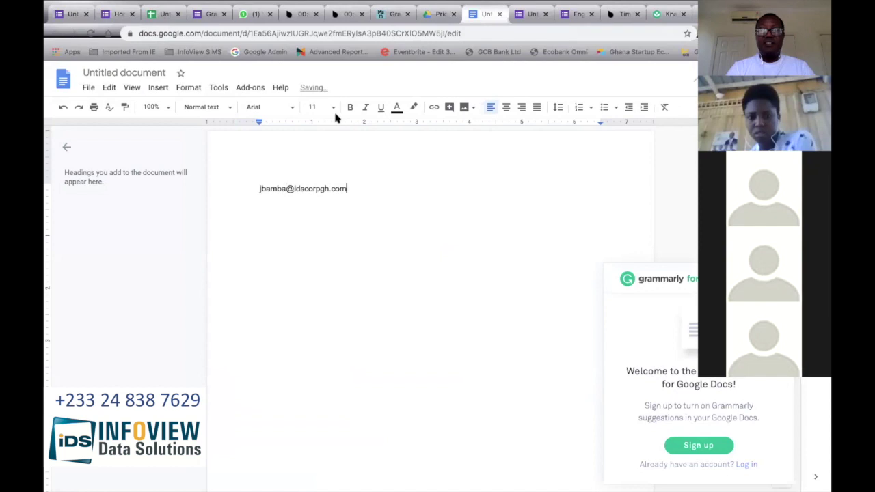
Step: Enter the e-mail address in 36-point text and let Docs turn it into a link
{"action": "key", "text": "ctrl+a"}
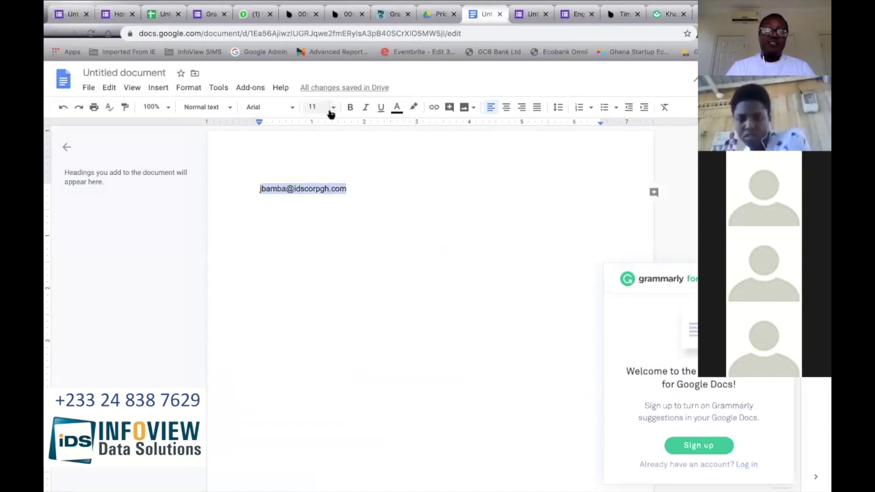
{"action": "left_click", "coordinate": [328, 109]}
{"action": "left_click", "coordinate": [316, 283]}
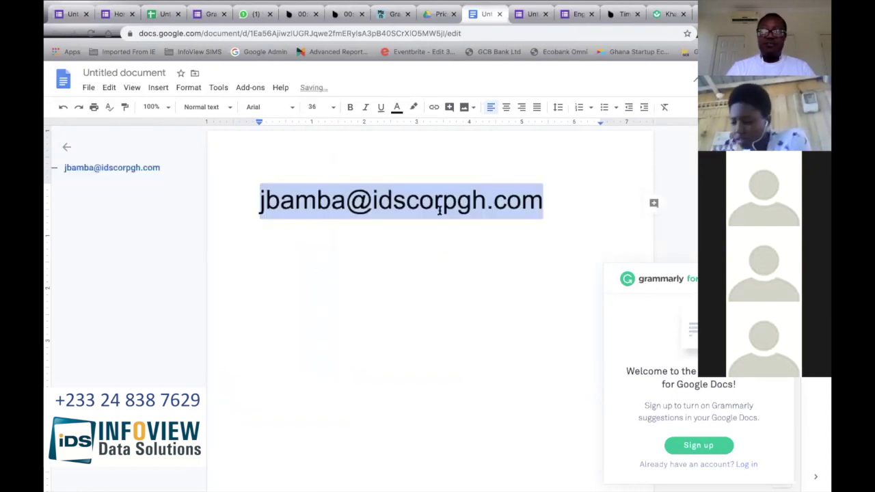
{"action": "left_click", "coordinate": [552, 206]}
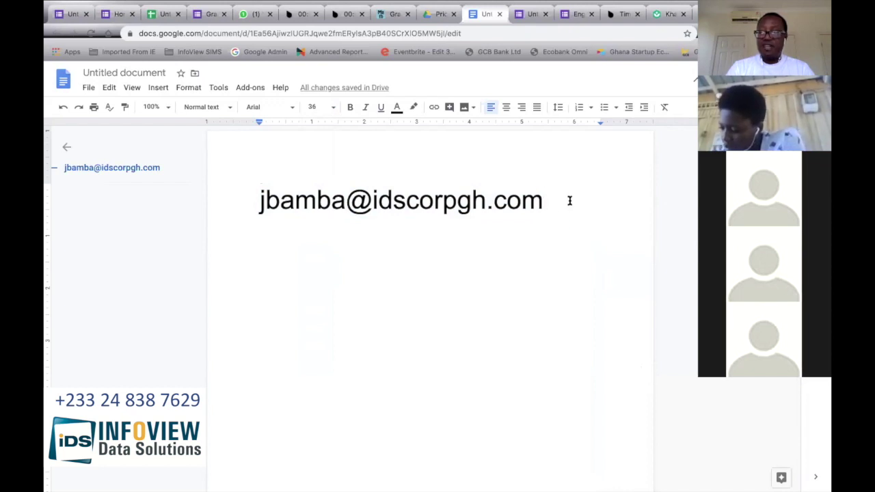
{"action": "key", "text": "Return"}
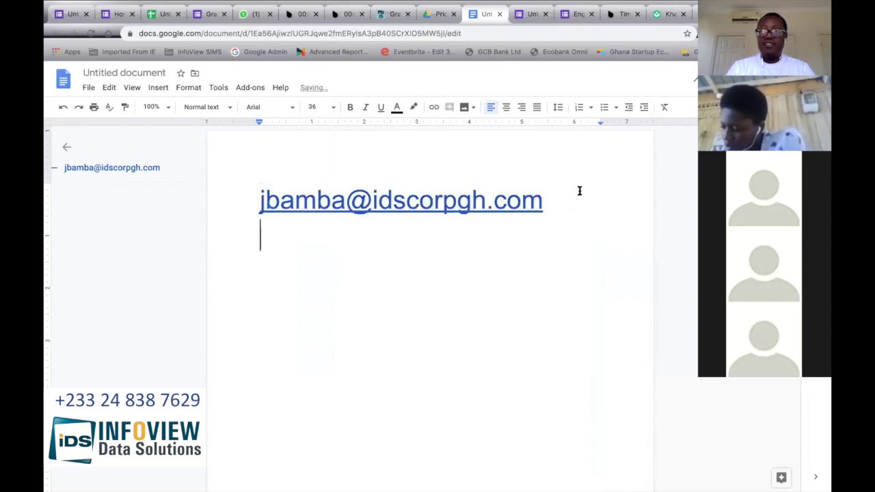